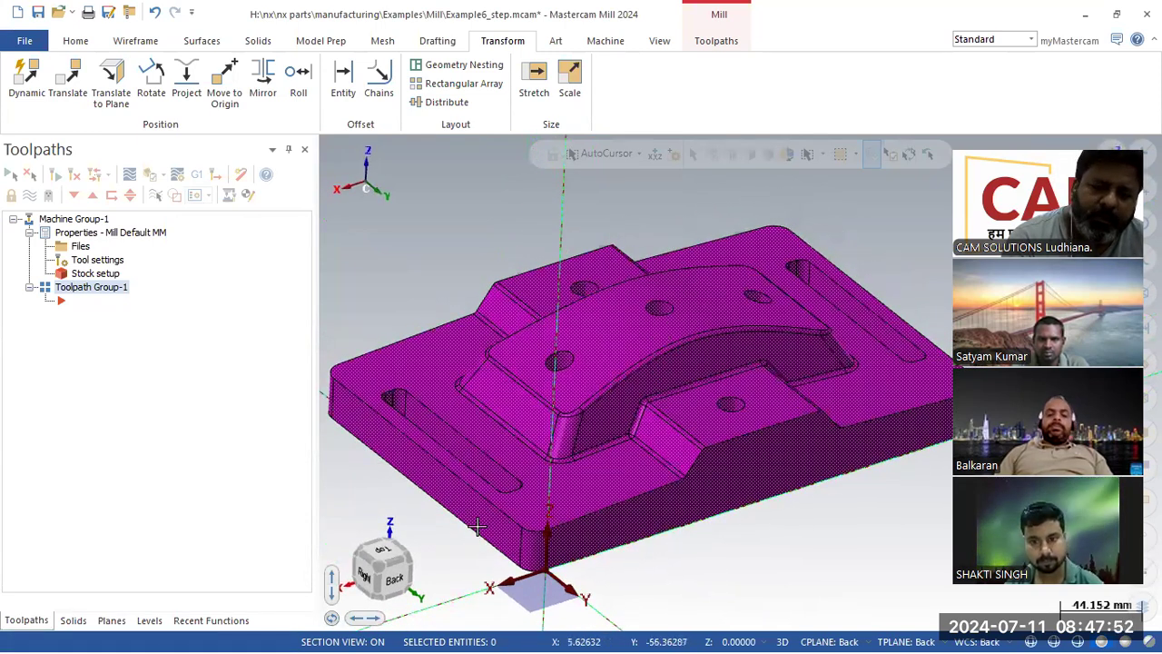
# Move the part to the origin, taking the centre of the middle hole on the curved top as the translate-from point.
pyautogui.click(74, 43)
pyautogui.click(136, 43)
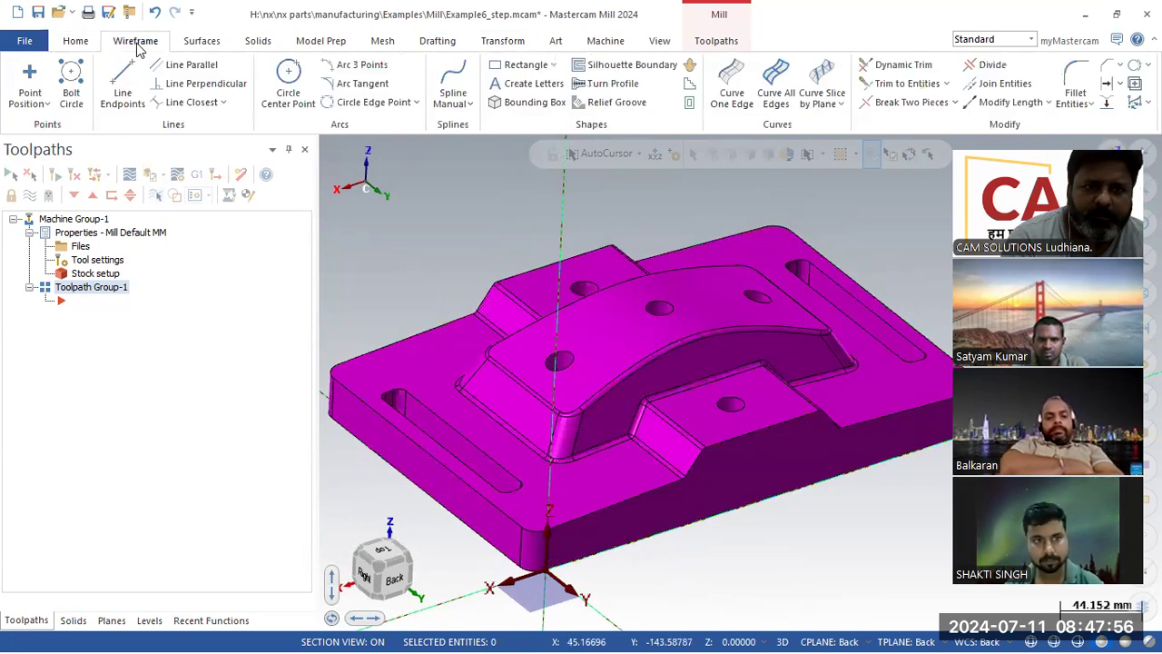
pyautogui.click(72, 43)
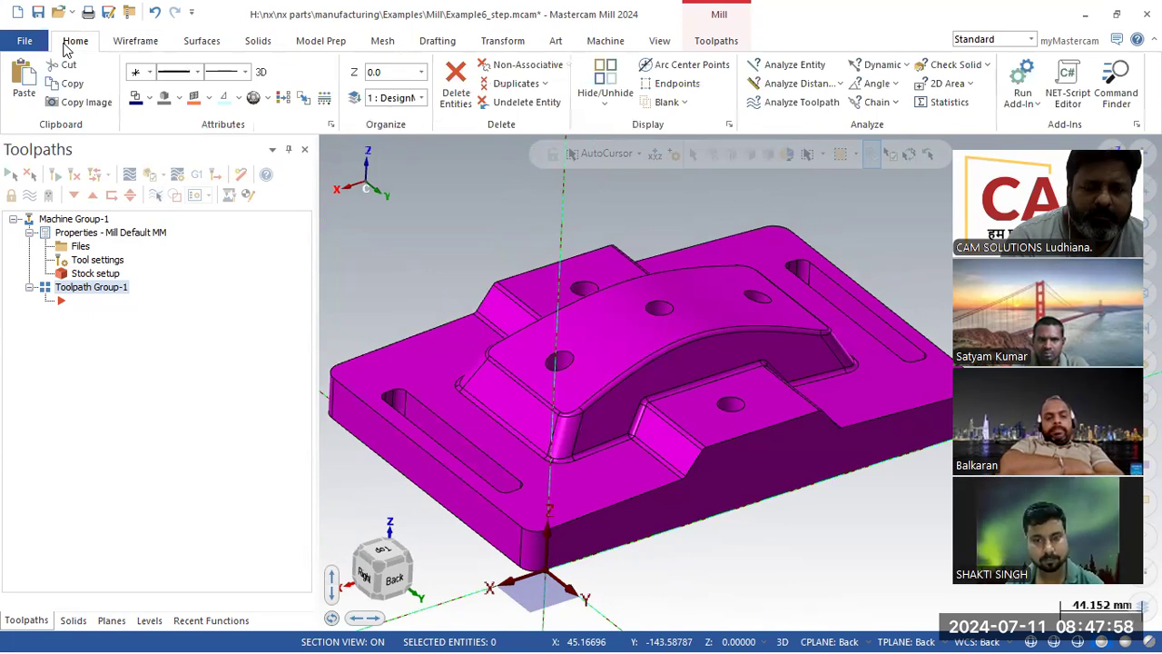
pyautogui.click(508, 43)
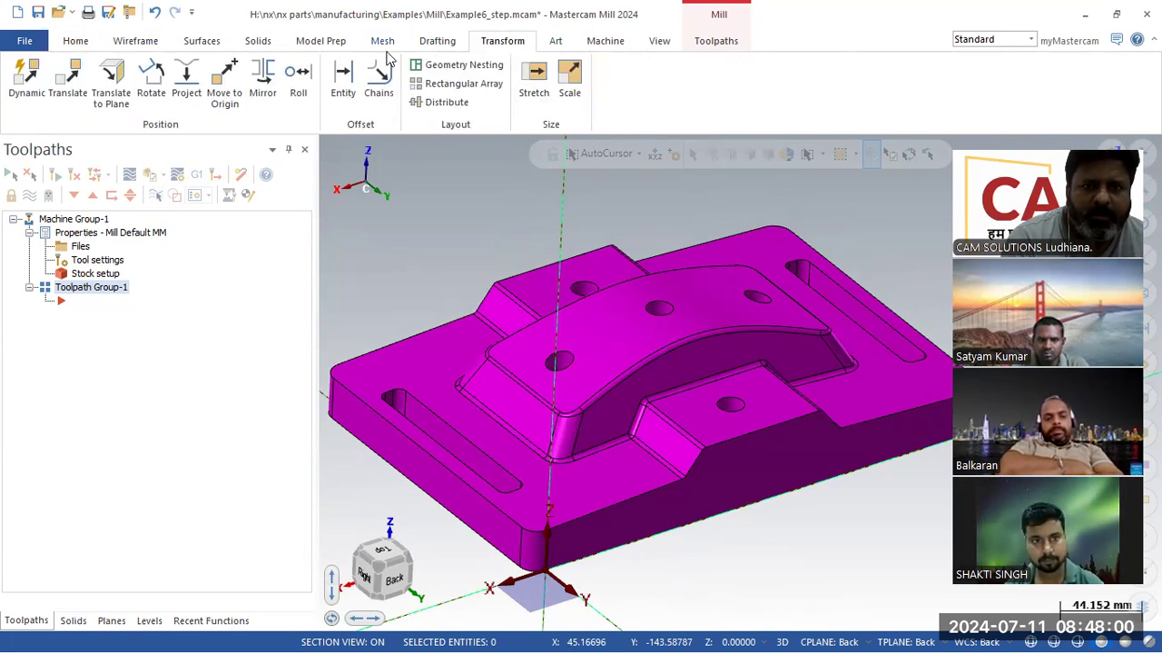
pyautogui.click(227, 98)
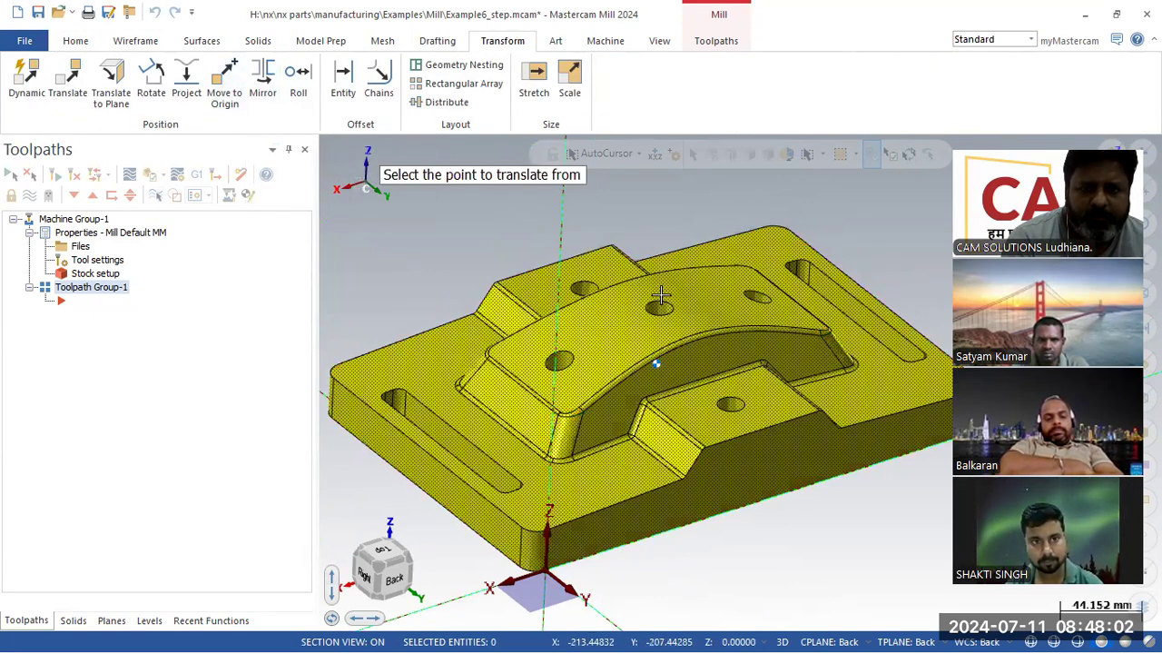
pyautogui.scroll(5, 654, 299)
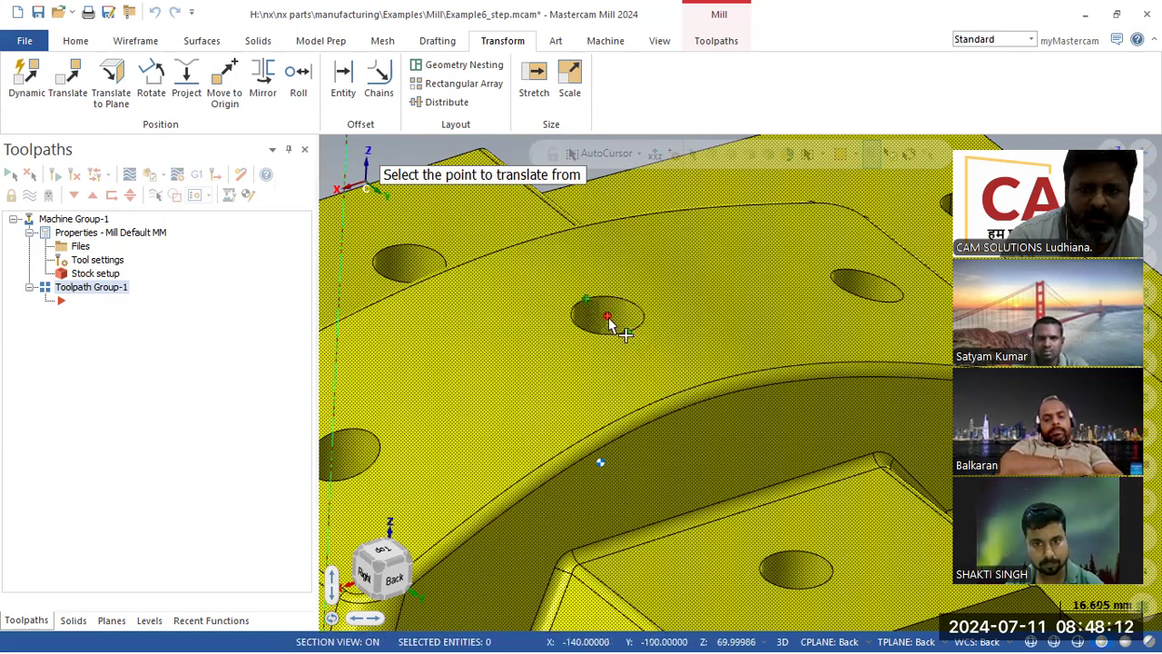
pyautogui.click(608, 318)
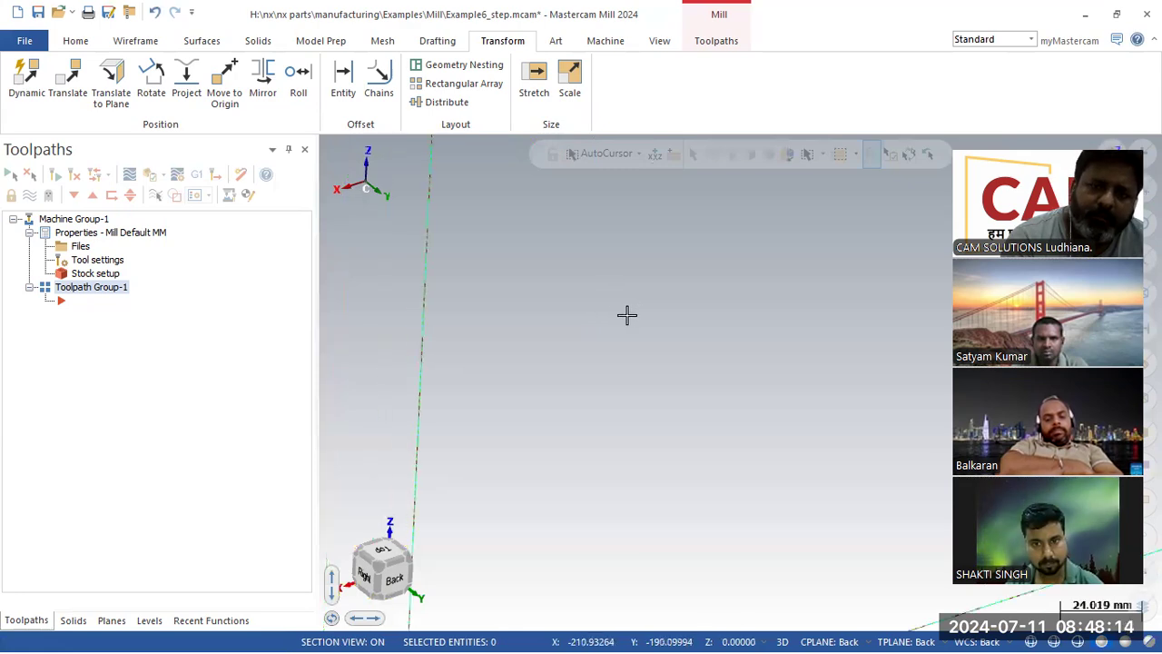
pyautogui.scroll(-4, 630, 318)
pyautogui.scroll(2, 618, 399)
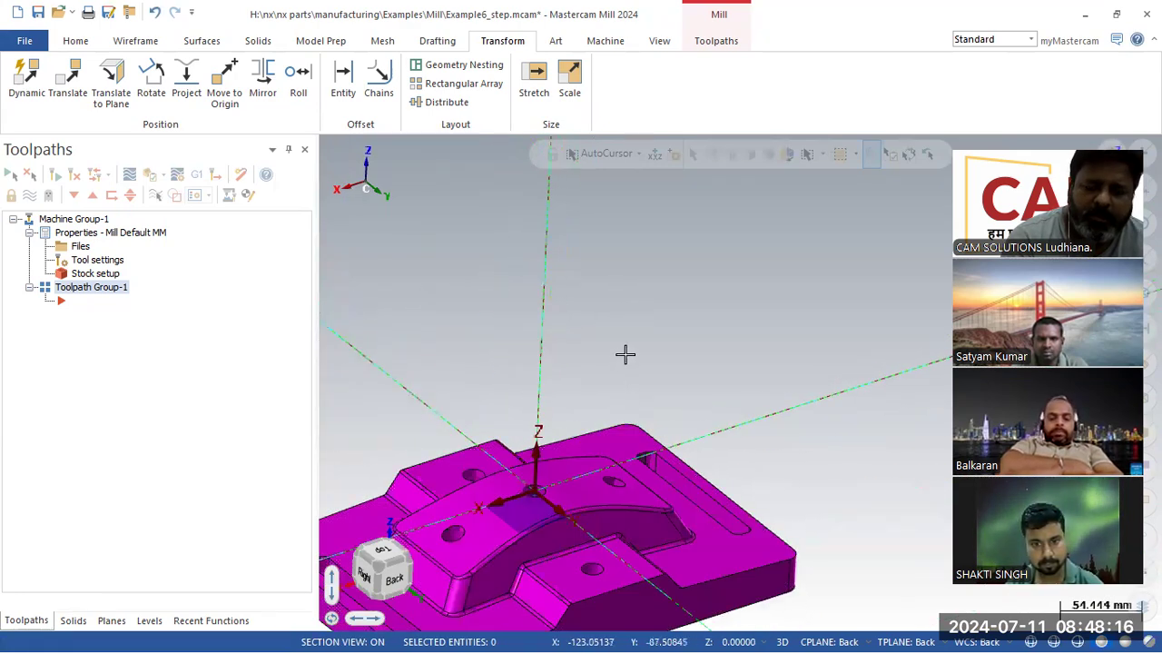
# Move the part to the origin from the centre of the end hole on the curved top, near the front slot.
pyautogui.scroll(-2, 619, 359)
pyautogui.scroll(6, 598, 524)
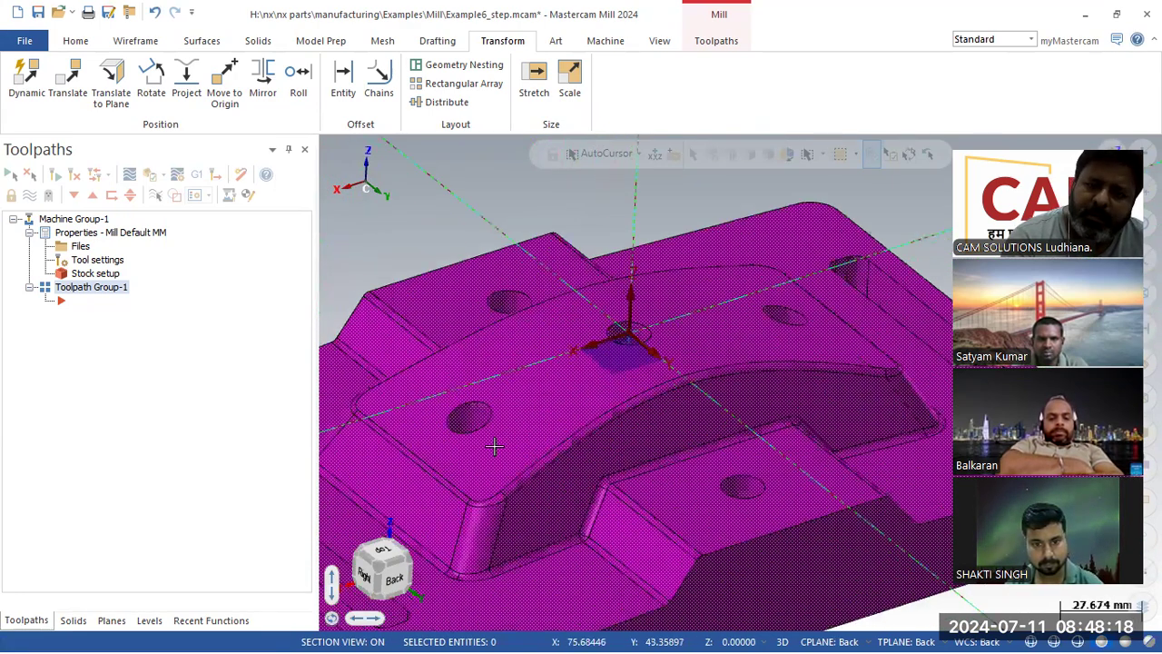
pyautogui.scroll(1, 399, 468)
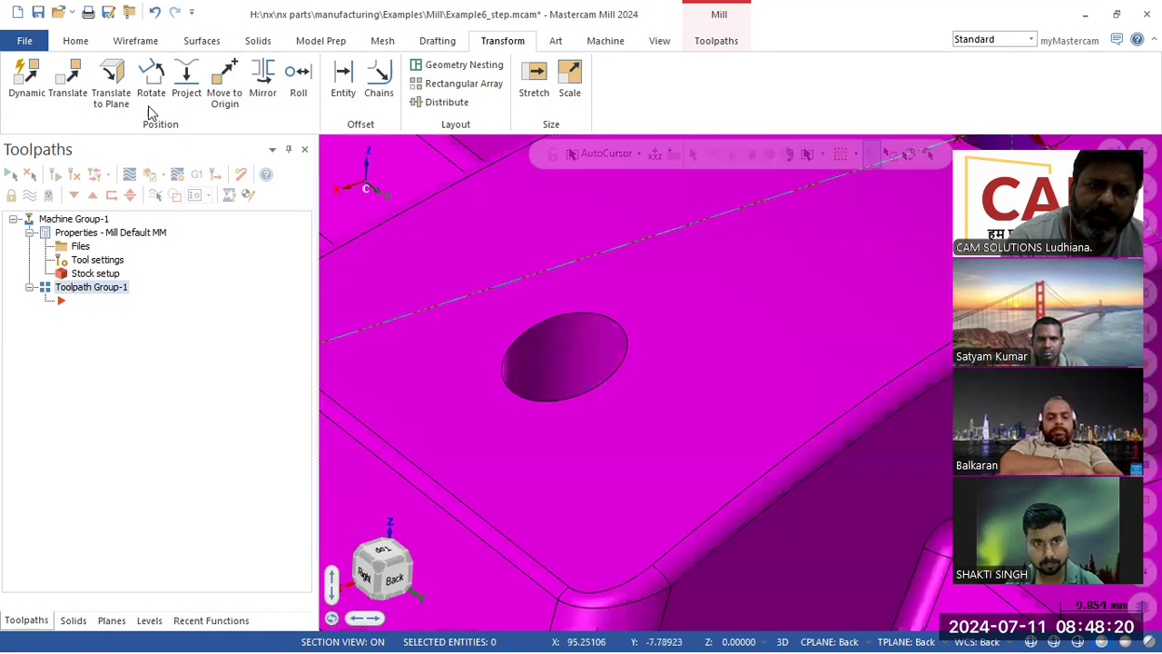
pyautogui.click(223, 86)
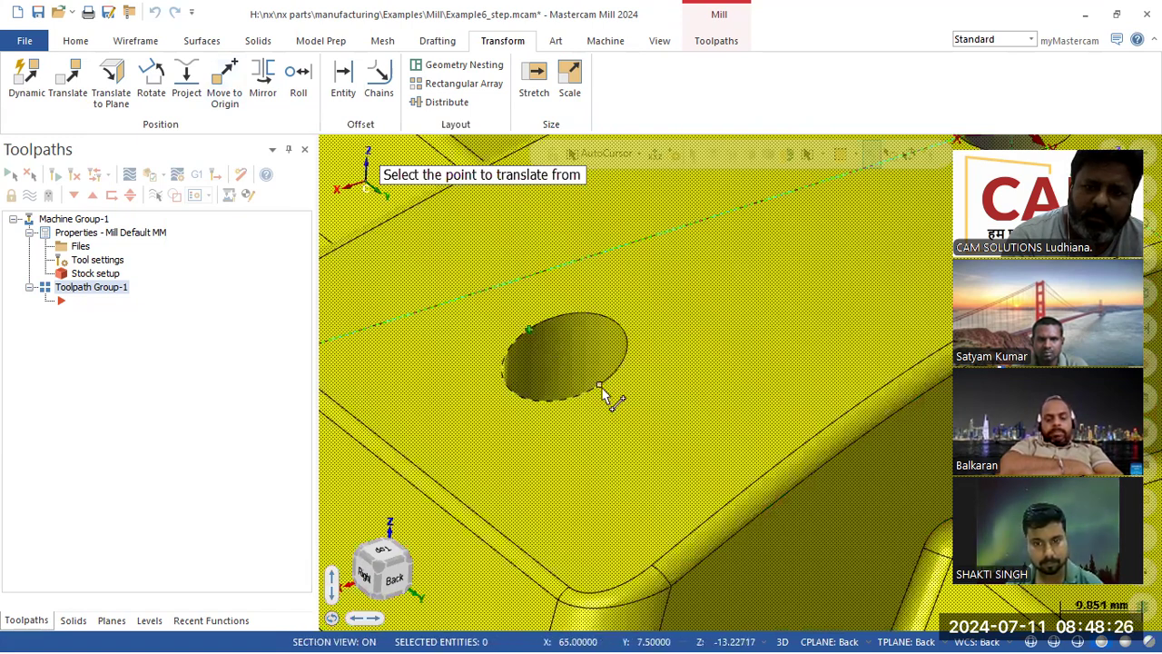
pyautogui.click(563, 357)
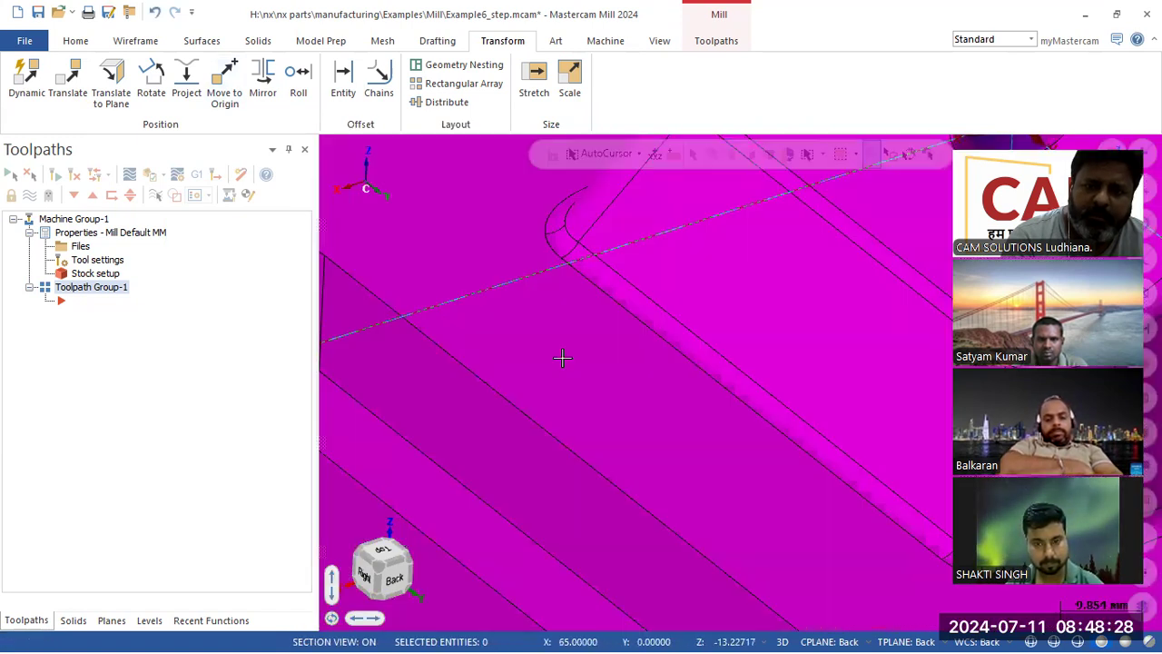
pyautogui.scroll(-5, 583, 364)
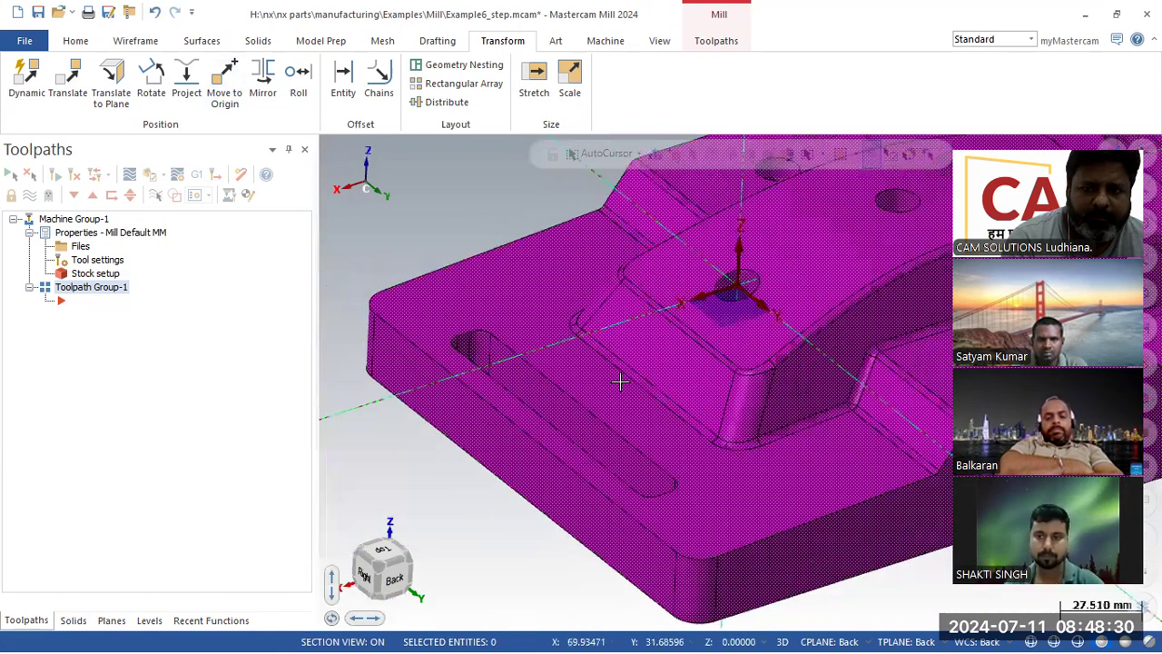
# Draw a line across the rim of the hole at the opposite end of the curved top.
pyautogui.moveTo(719, 346)
pyautogui.mouseDown(button='middle')
pyautogui.moveTo(659, 311)
pyautogui.moveTo(721, 335)
pyautogui.moveTo(701, 340)
pyautogui.mouseUp(button='middle')
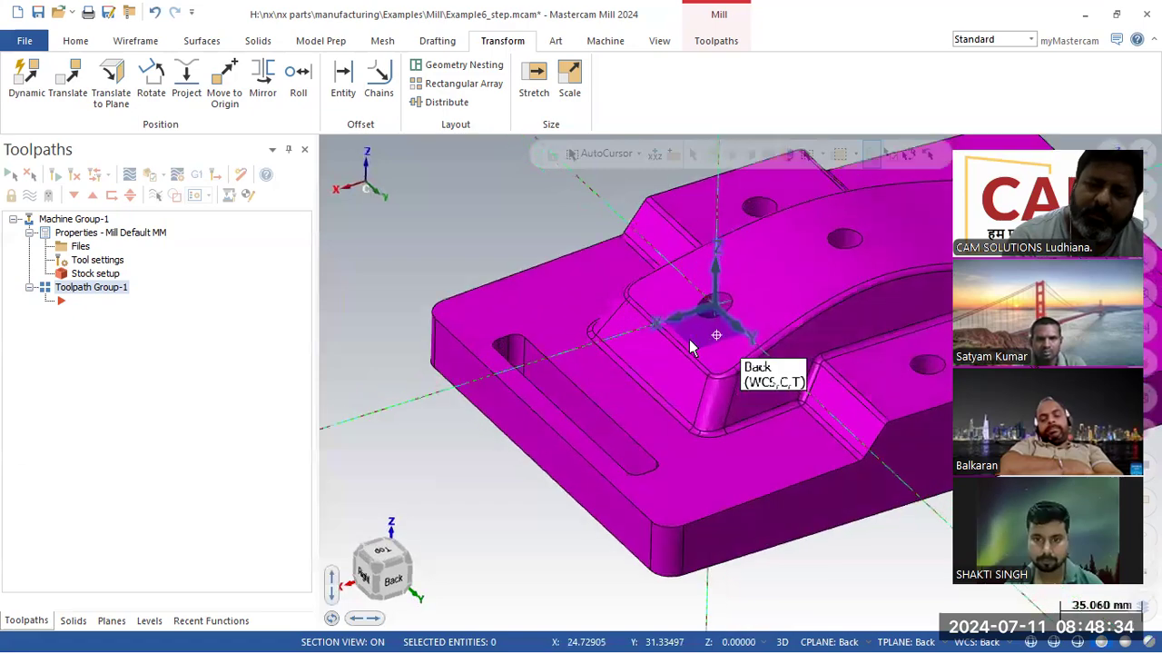
pyautogui.scroll(-3, 375, 349)
pyautogui.scroll(5, 672, 304)
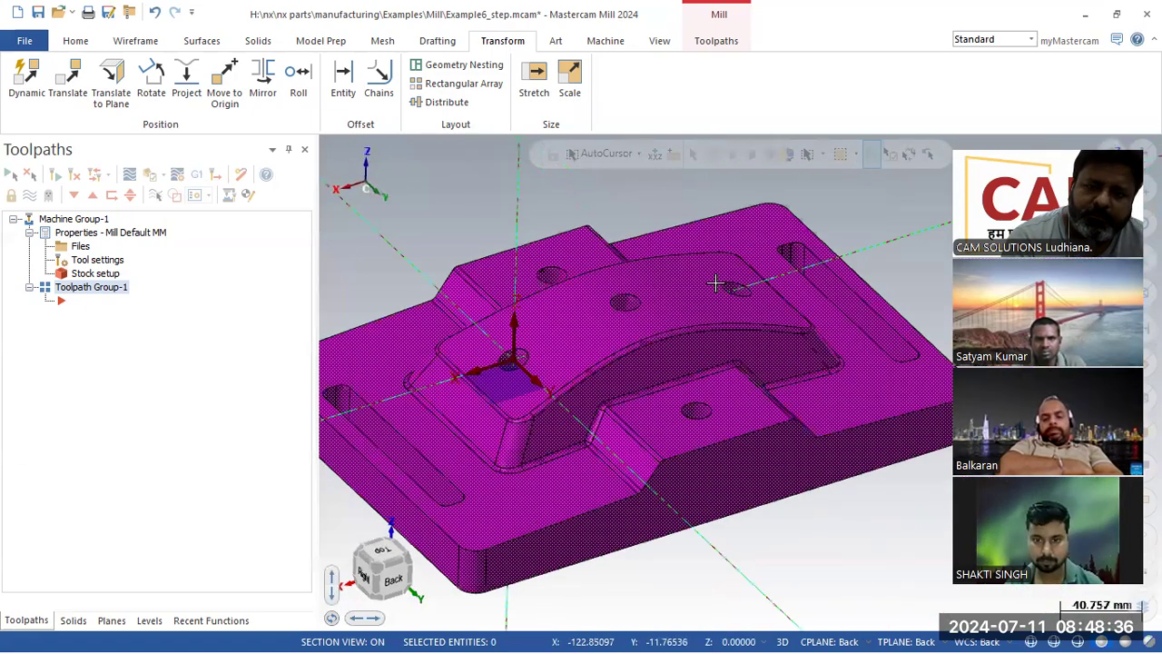
pyautogui.scroll(8, 742, 287)
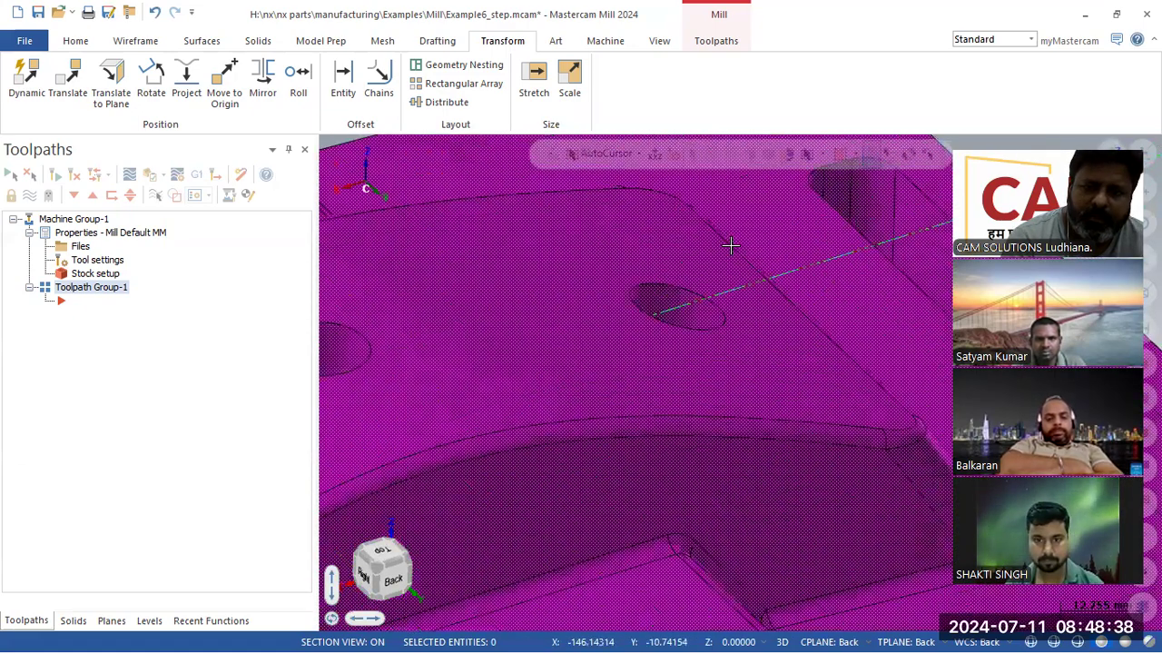
pyautogui.click(135, 41)
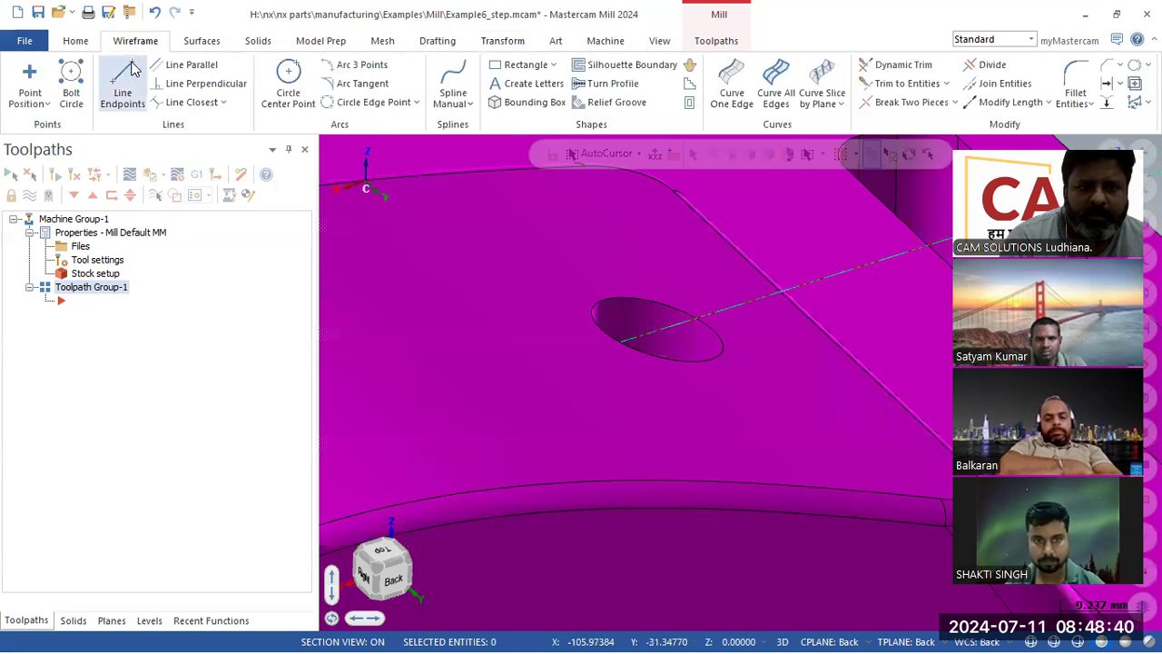
pyautogui.click(123, 83)
pyautogui.click(622, 303)
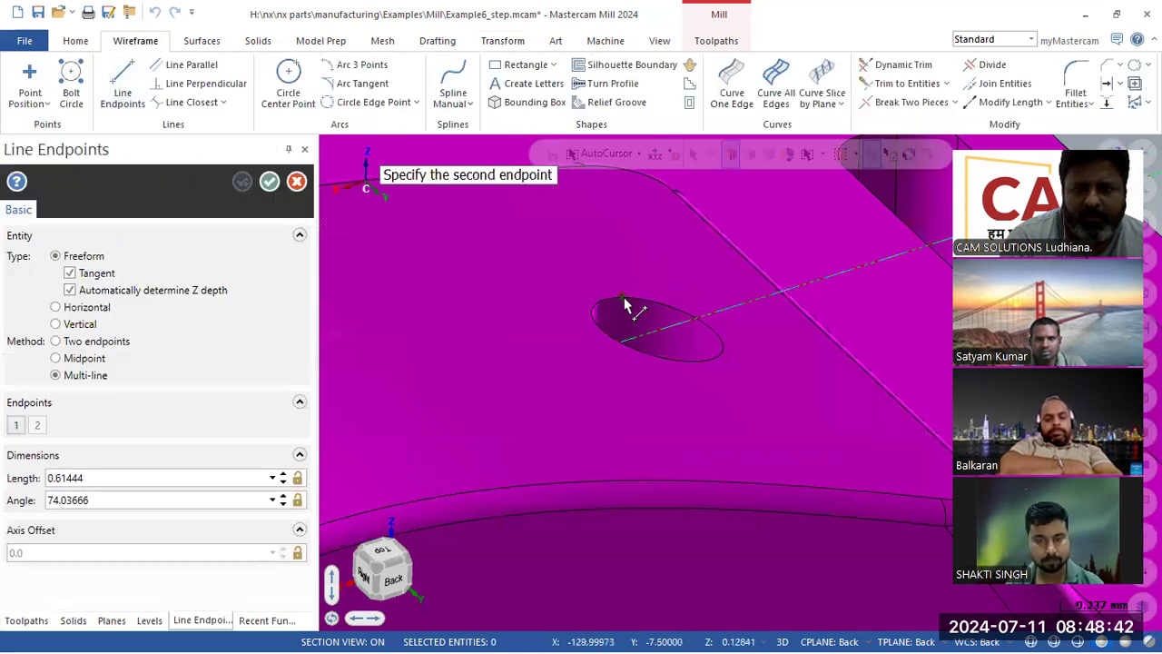
pyautogui.click(269, 184)
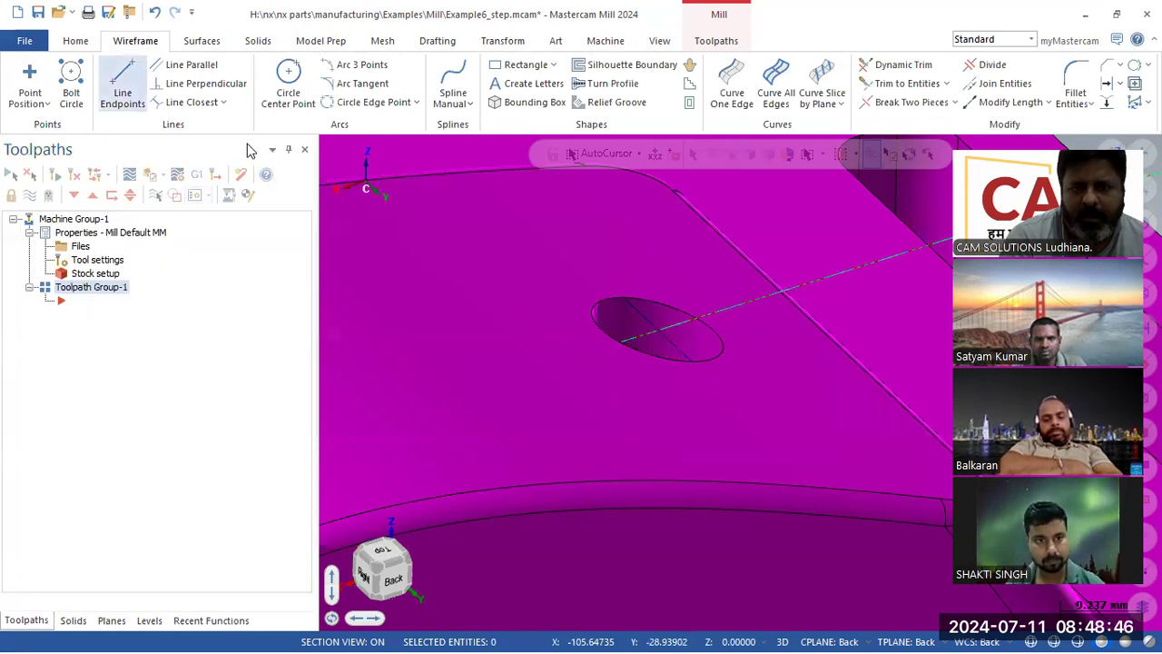
# Draw a second line across the same hole's rim so that it crosses the first line.
pyautogui.click(123, 87)
pyautogui.click(599, 338)
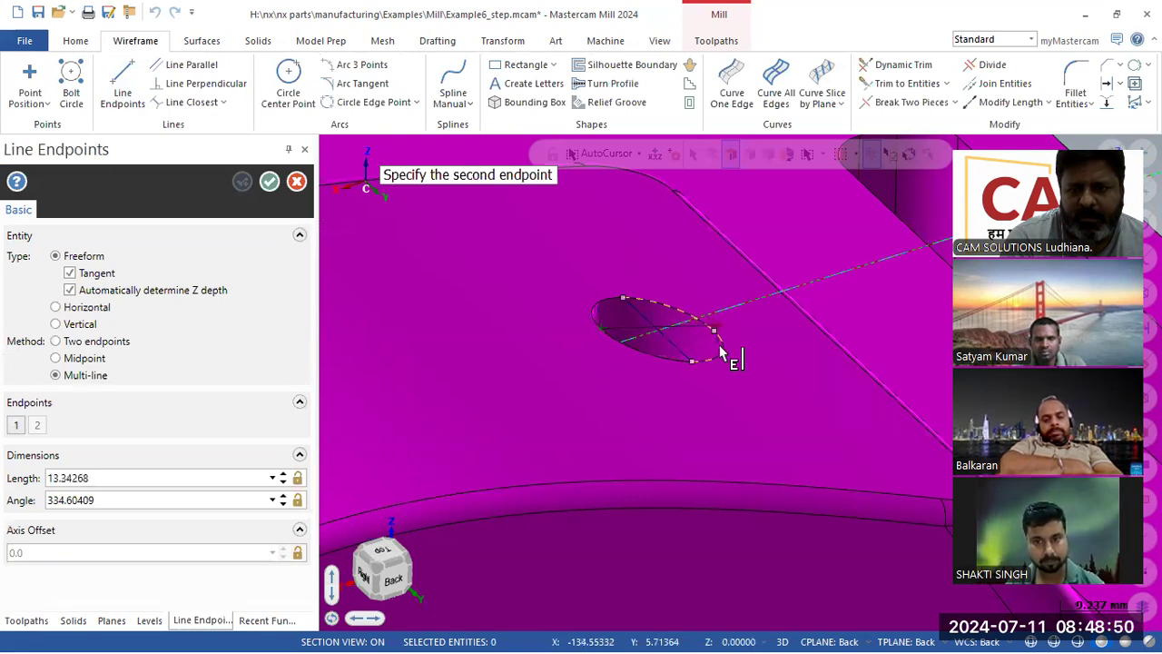
pyautogui.moveTo(713, 334); pyautogui.dragTo(101, 179, button='middle')
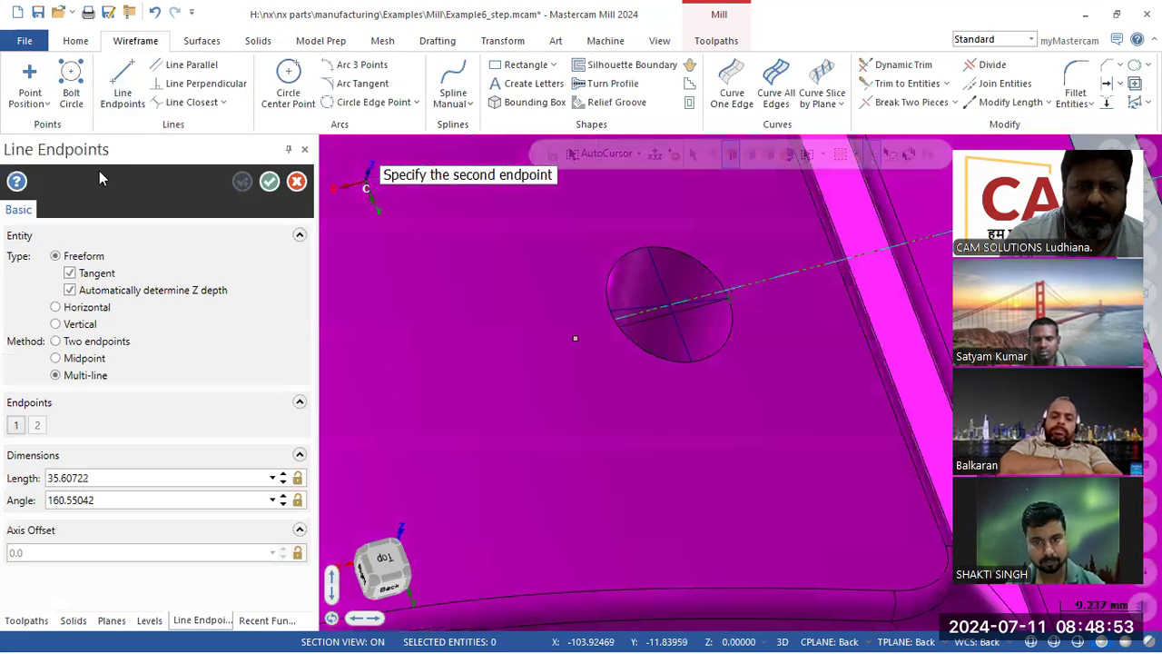
pyautogui.click(270, 181)
pyautogui.scroll(-2, 499, 309)
pyautogui.scroll(2, 641, 256)
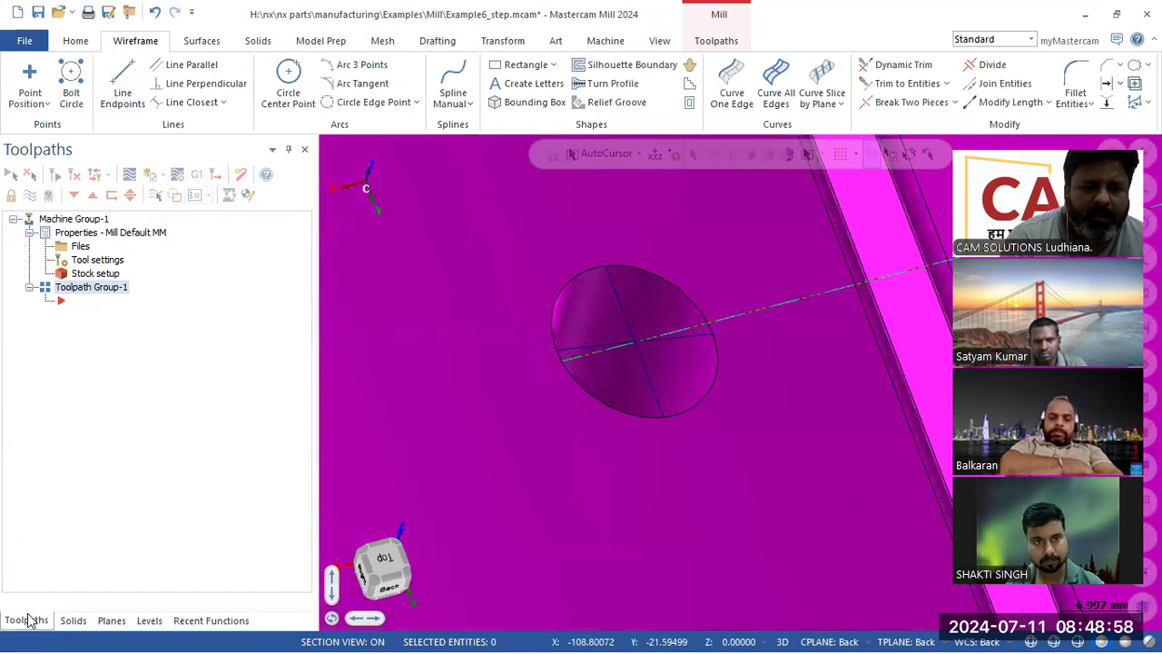
# Create a new plane from the geometry of the two crossing lines in the hole, using plane orientation 5 of 8.
pyautogui.click(112, 620)
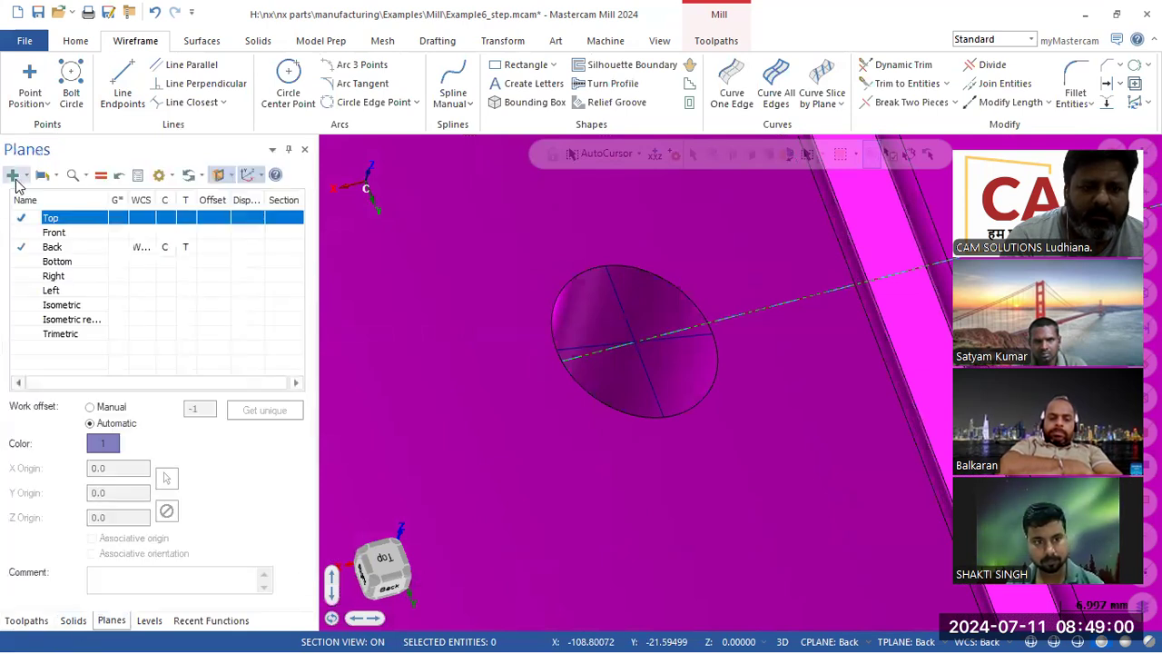
pyautogui.click(15, 177)
pyautogui.click(48, 195)
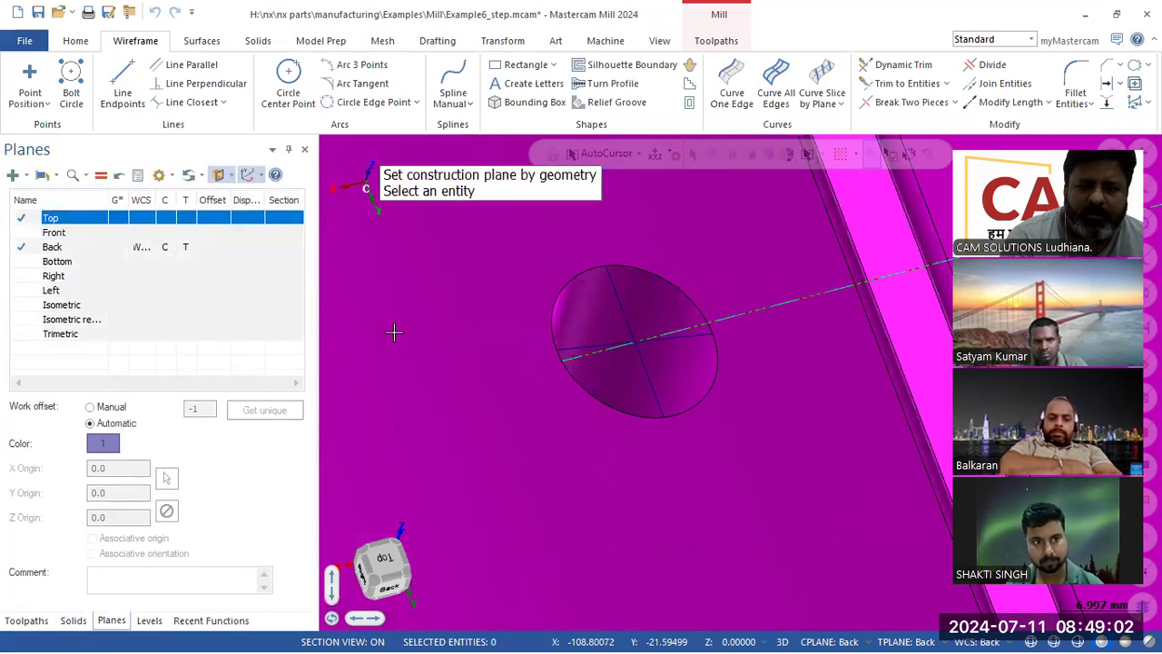
pyautogui.click(629, 322)
pyautogui.click(669, 334)
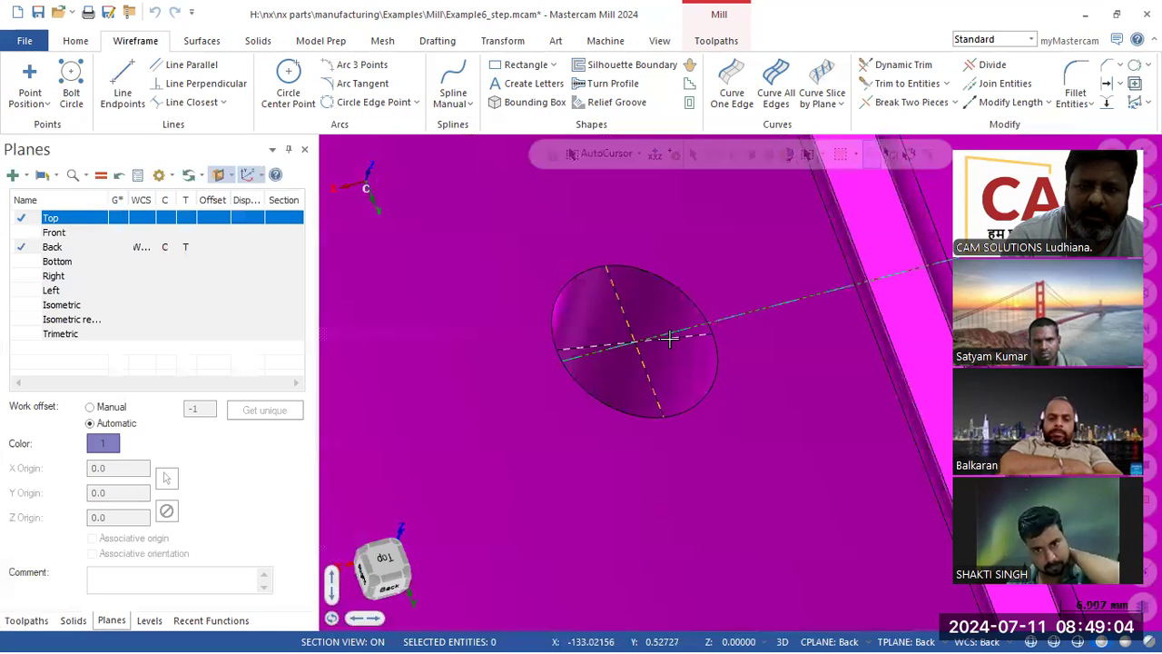
pyautogui.click(715, 229)
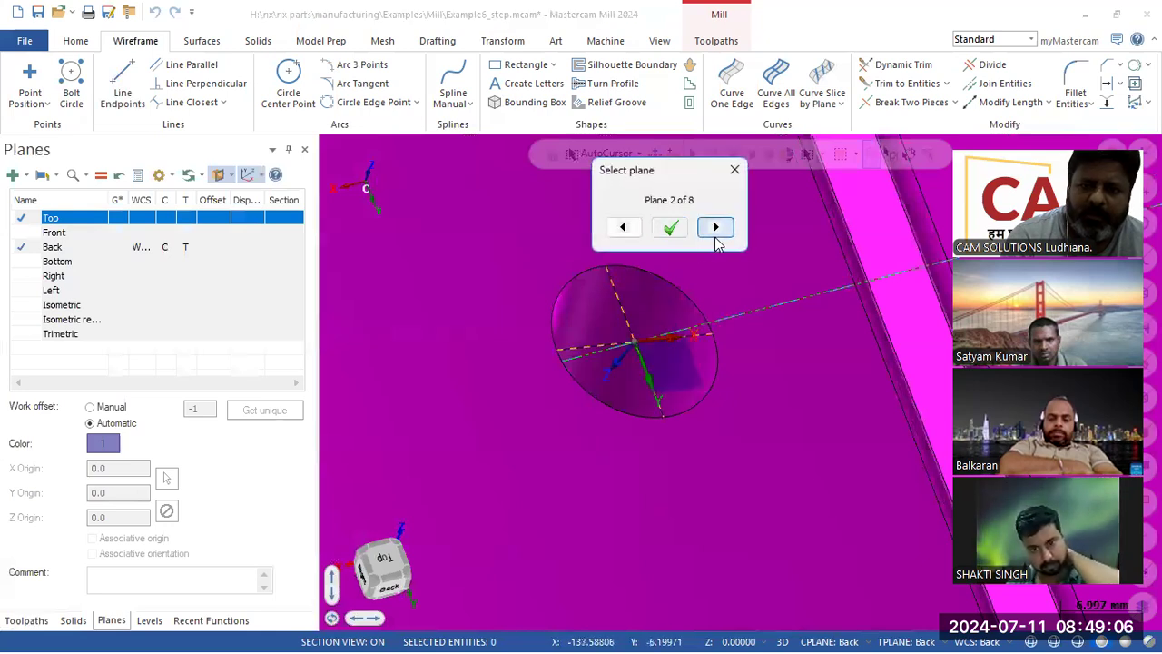
pyautogui.click(715, 228)
pyautogui.click(715, 229)
pyautogui.click(715, 228)
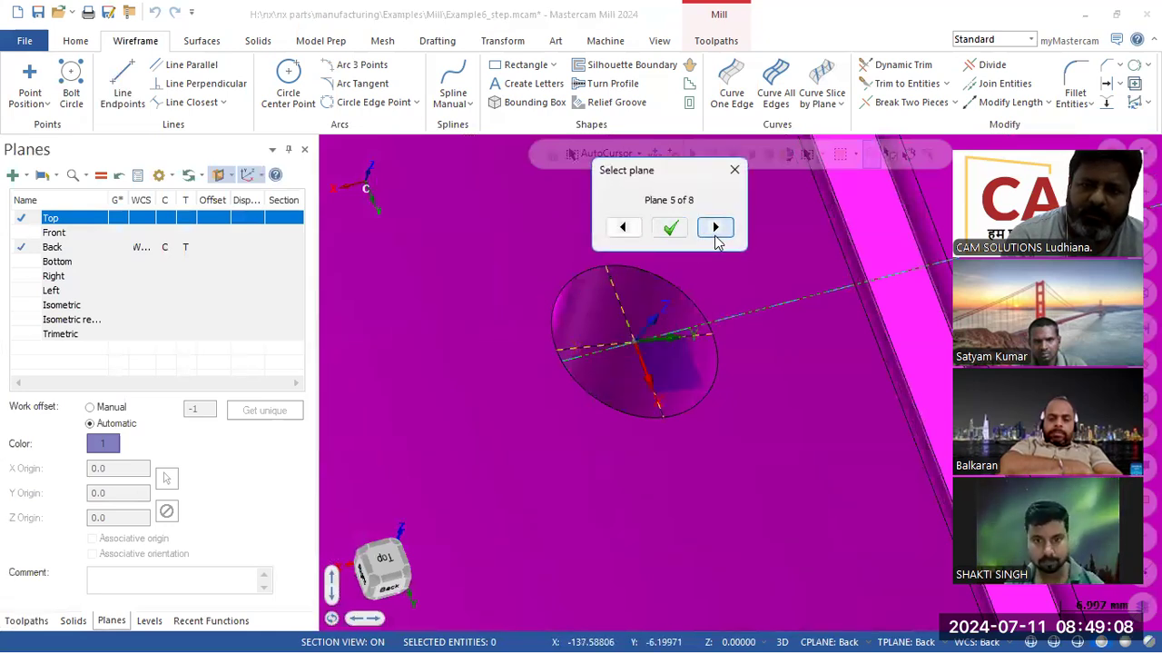
pyautogui.moveTo(675, 366); pyautogui.dragTo(669, 310, button='middle')
pyautogui.scroll(-3, 573, 517)
pyautogui.moveTo(651, 416); pyautogui.dragTo(652, 368, button='middle')
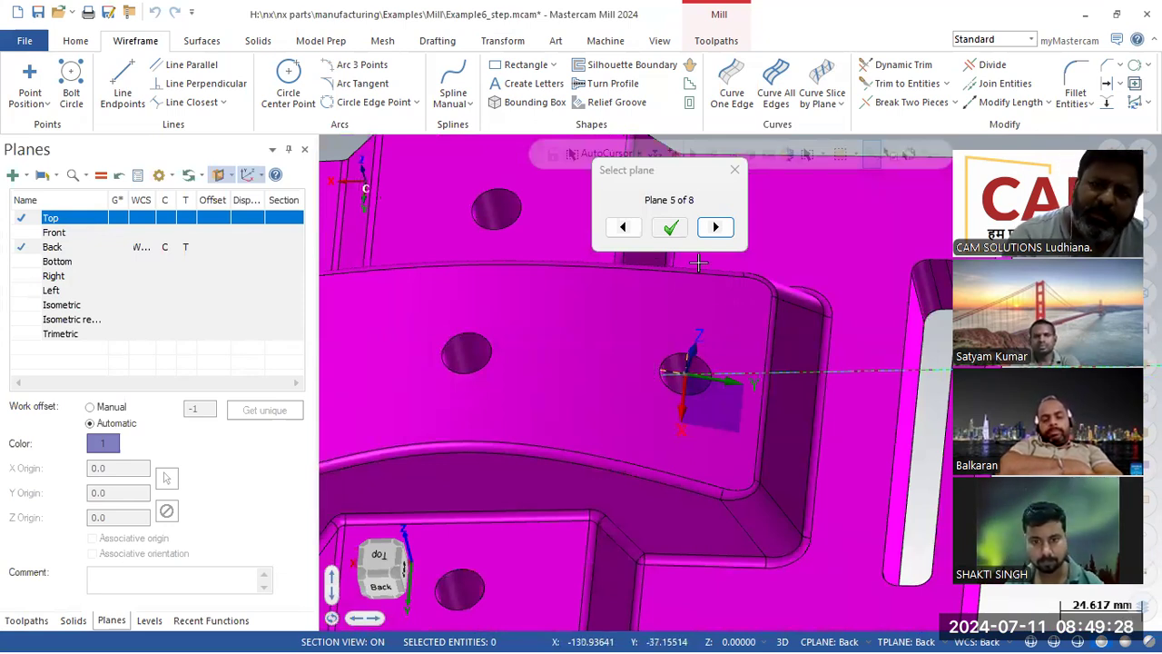
pyautogui.click(670, 227)
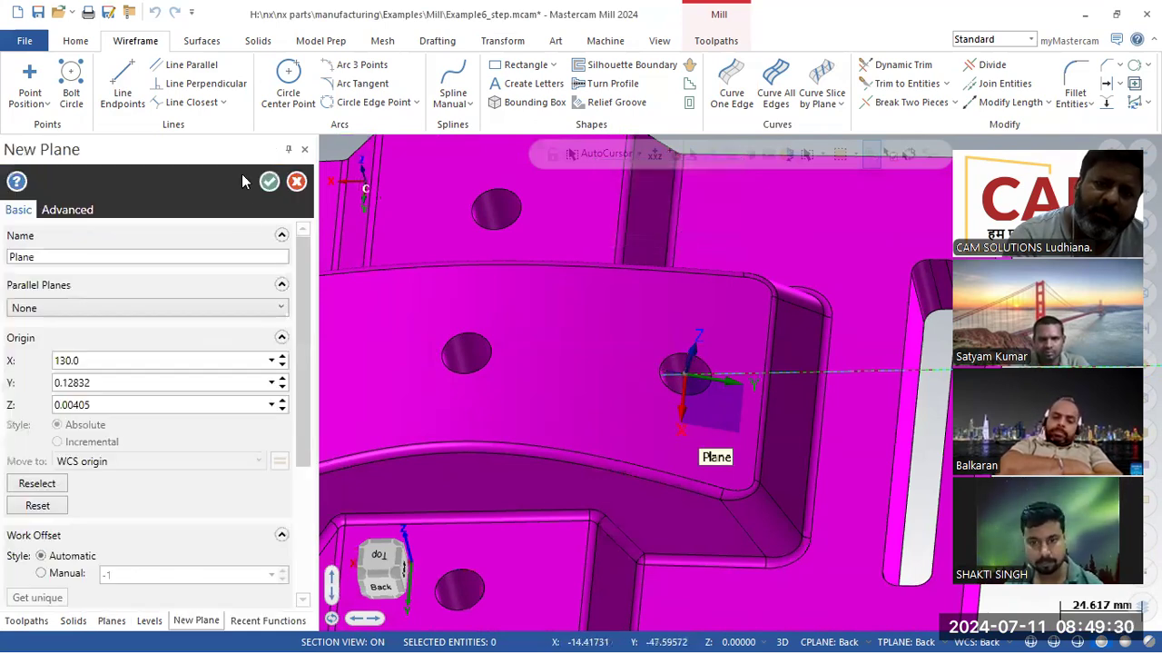
pyautogui.click(269, 181)
# Create another plane from the flat sloped end face of the raised block, using plane orientation 1 of 8.
pyautogui.moveTo(630, 294); pyautogui.dragTo(561, 272, button='middle')
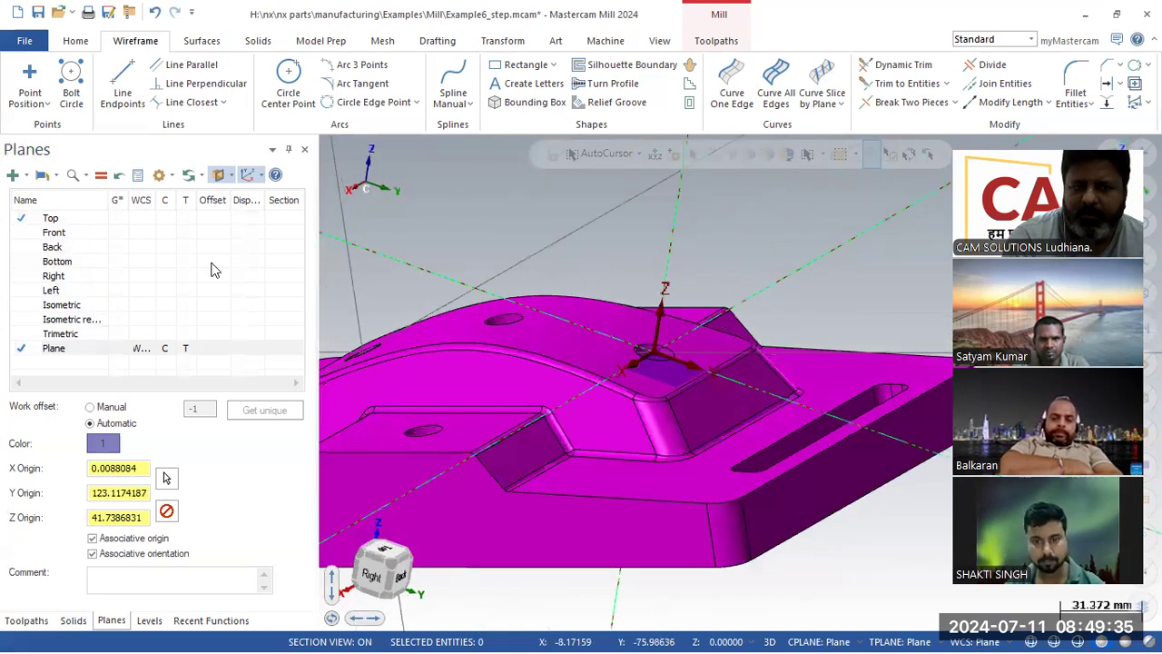
pyautogui.click(16, 179)
pyautogui.click(37, 213)
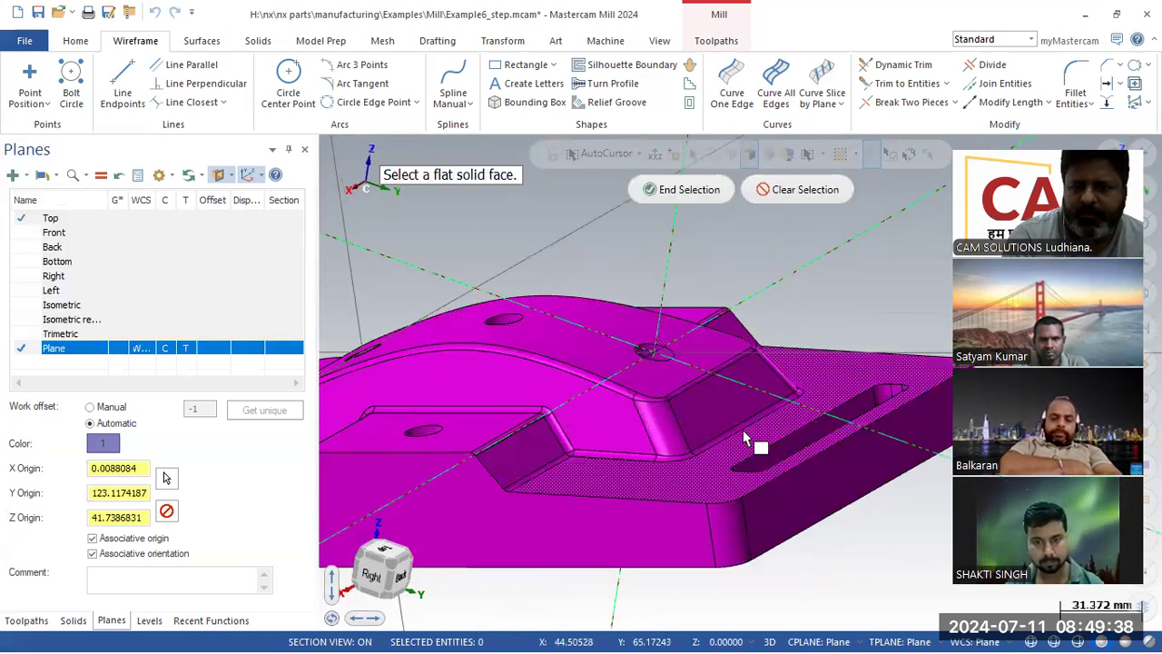
pyautogui.click(718, 413)
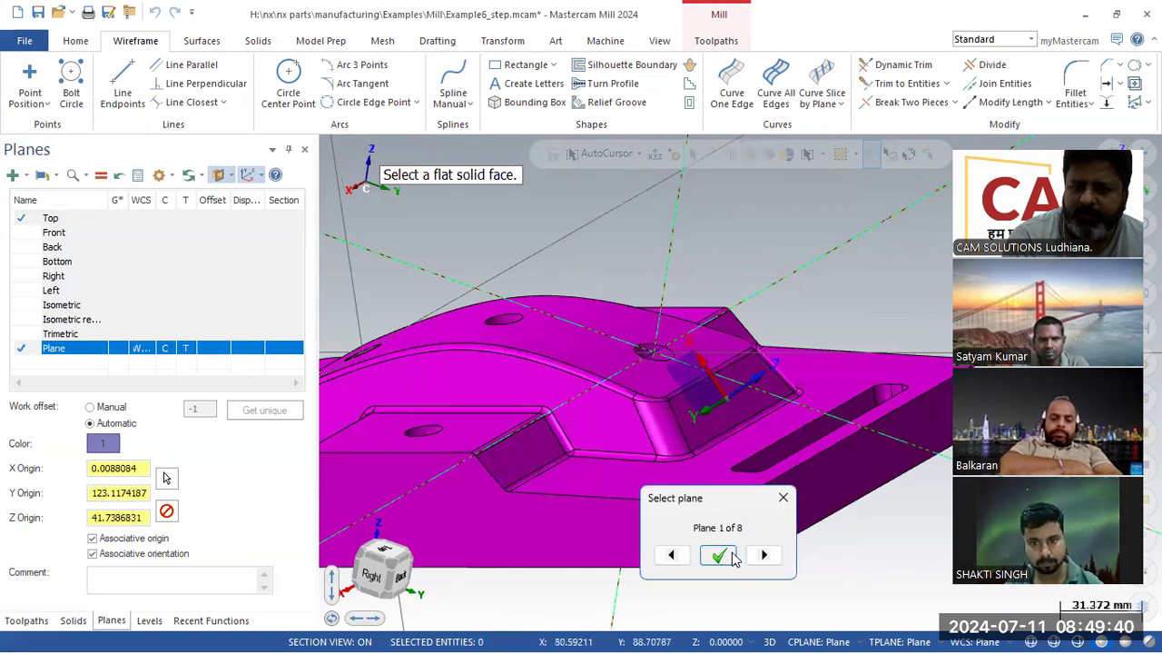
pyautogui.click(718, 555)
pyautogui.click(270, 181)
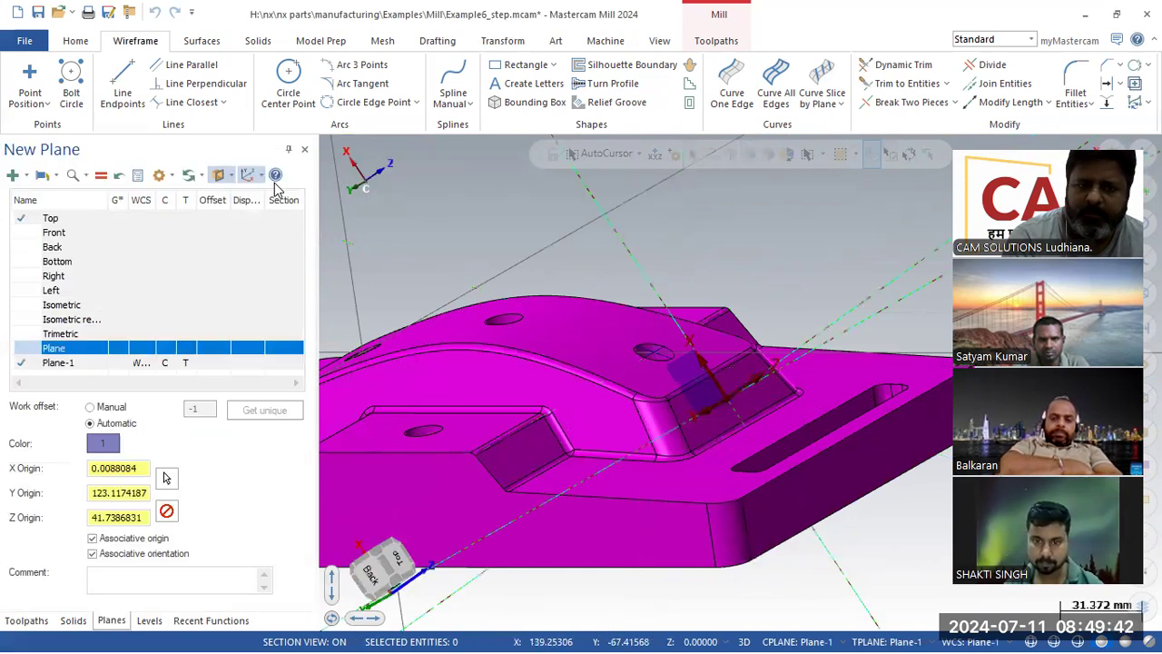
pyautogui.click(255, 43)
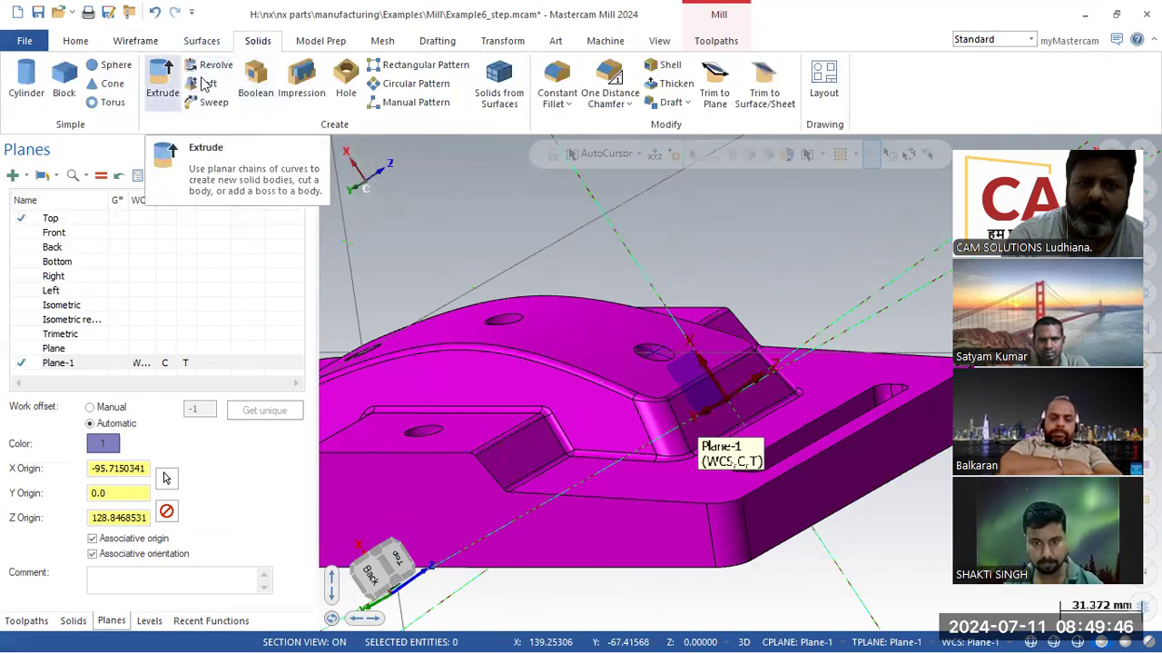
pyautogui.click(201, 41)
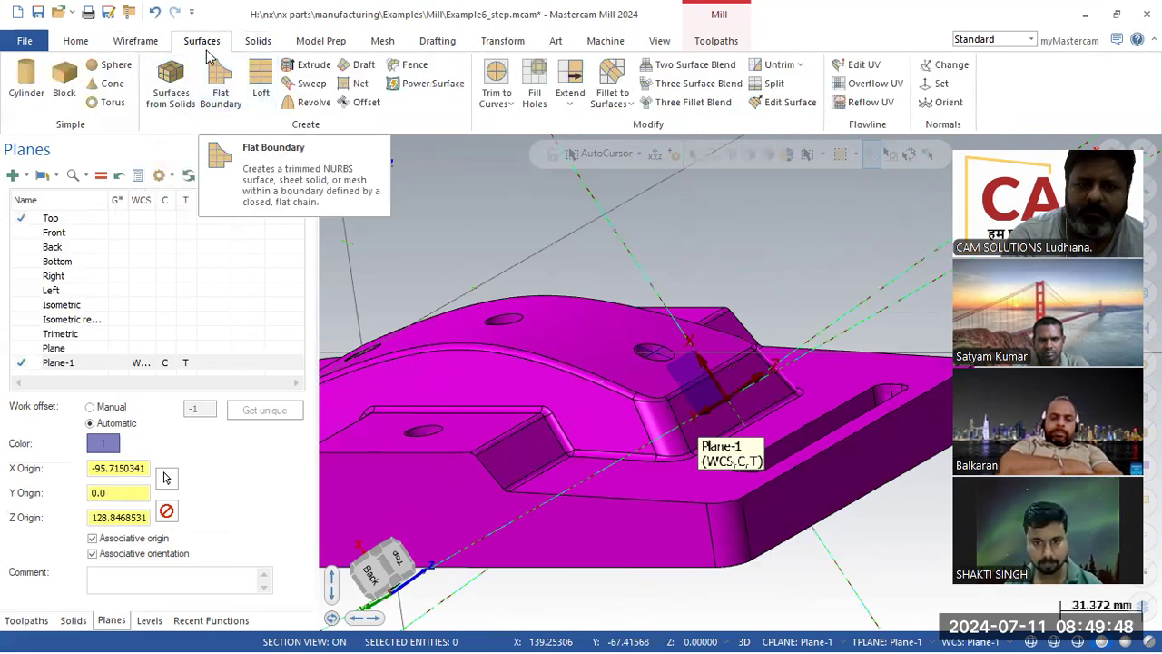
pyautogui.click(142, 42)
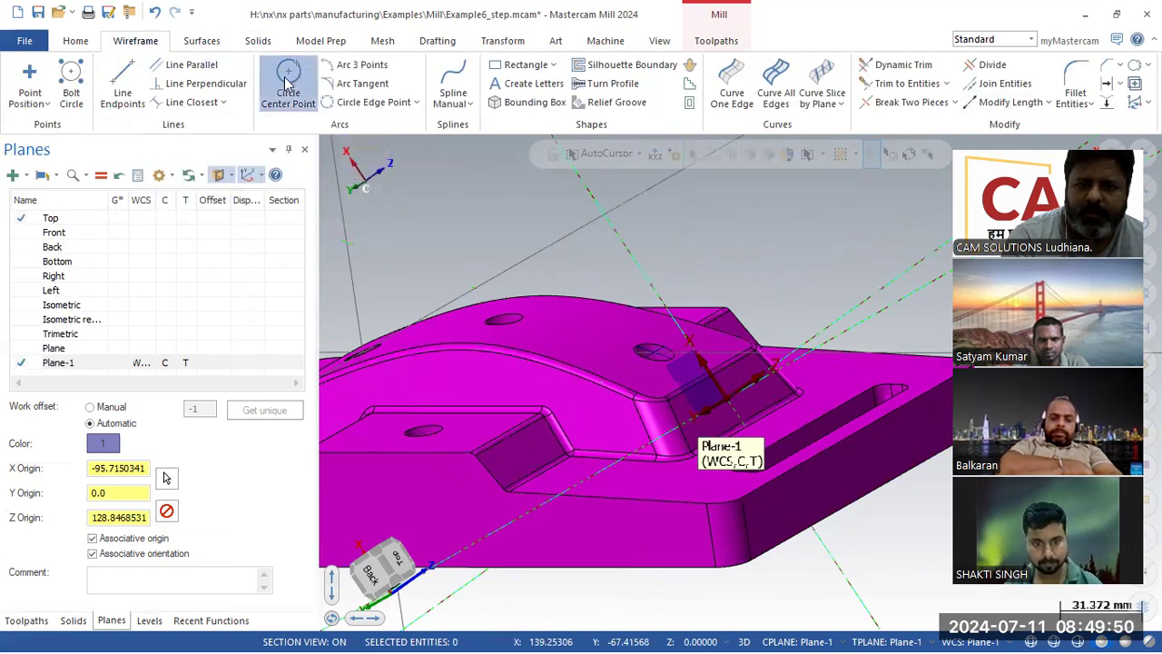
# Draw a centre-point circle with a radius of 6 at the plane's origin on the sloped end face of the raised block.
pyautogui.click(288, 80)
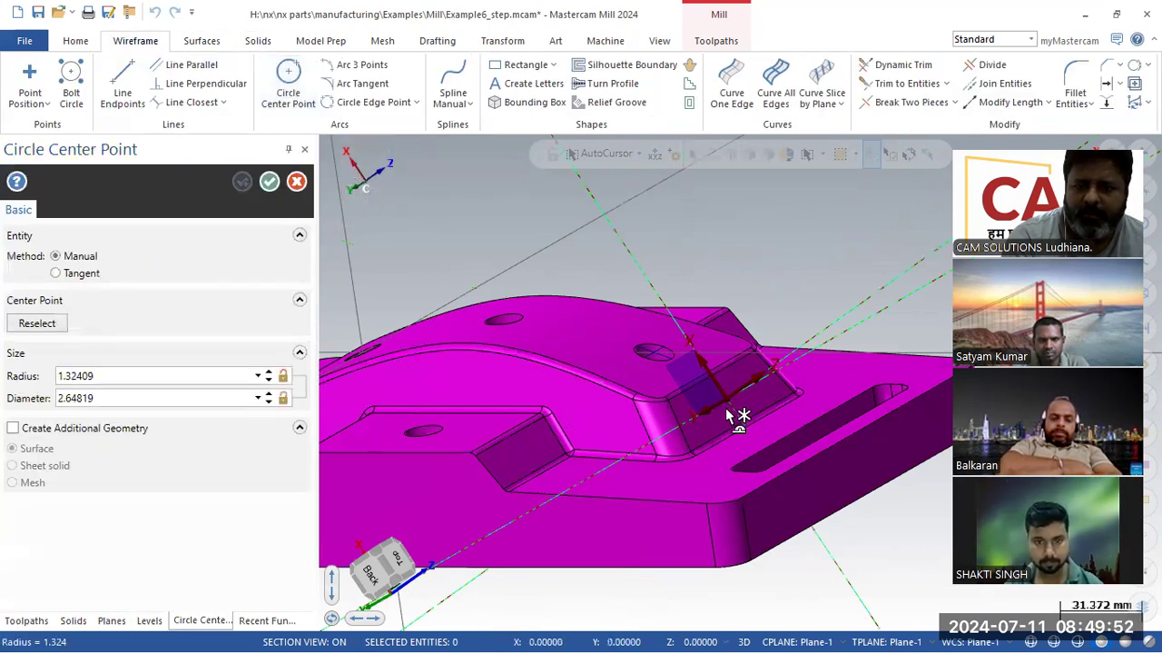
pyautogui.scroll(3, 740, 416)
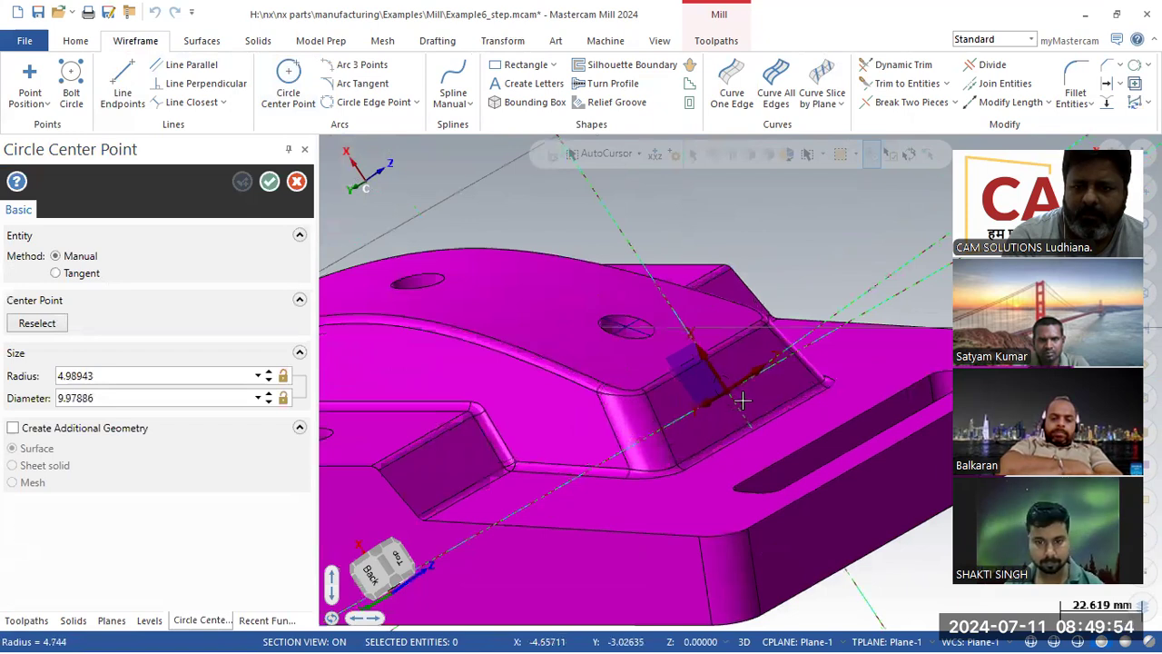
pyautogui.click(737, 396)
pyautogui.click(119, 375)
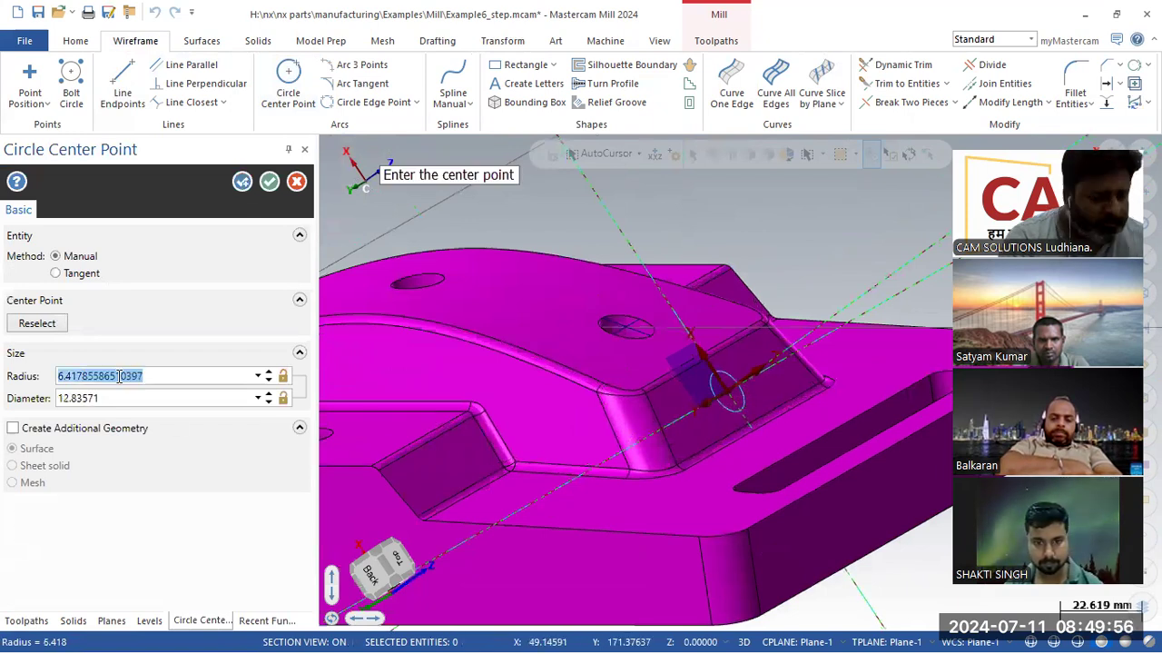
pyautogui.write('6')
pyautogui.press('Return')
# Extrude the circle on the sloped face as a body cut through all, with its direction reversed into the part.
pyautogui.click(256, 41)
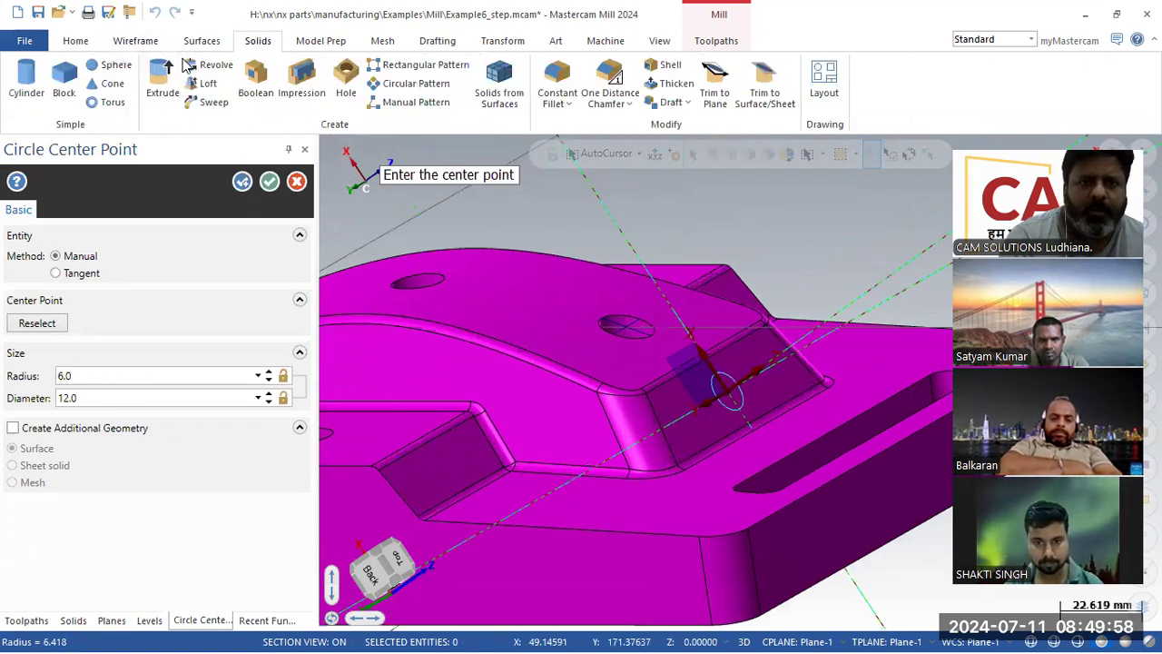
pyautogui.click(163, 82)
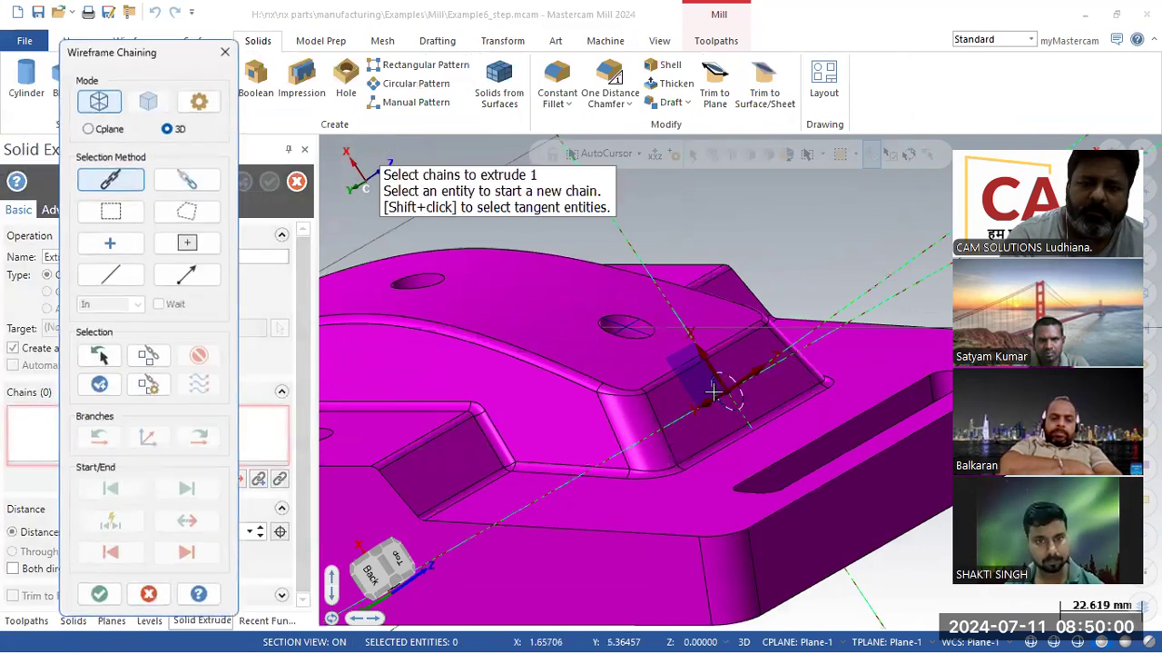
pyautogui.click(713, 390)
pyautogui.click(101, 586)
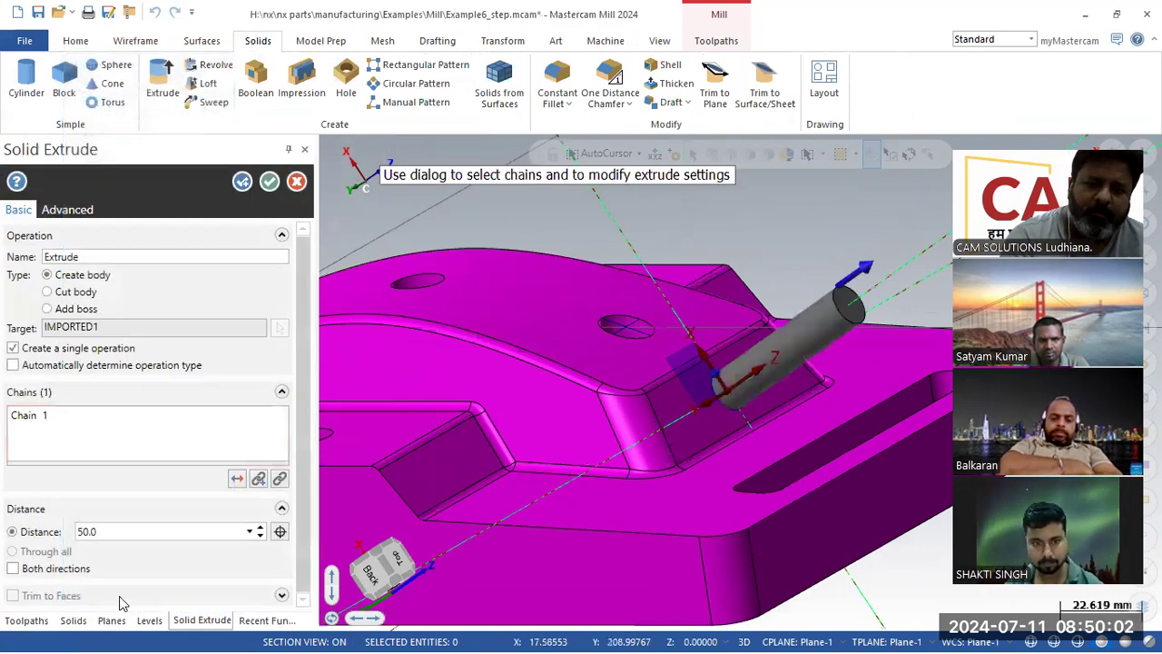
pyautogui.click(235, 480)
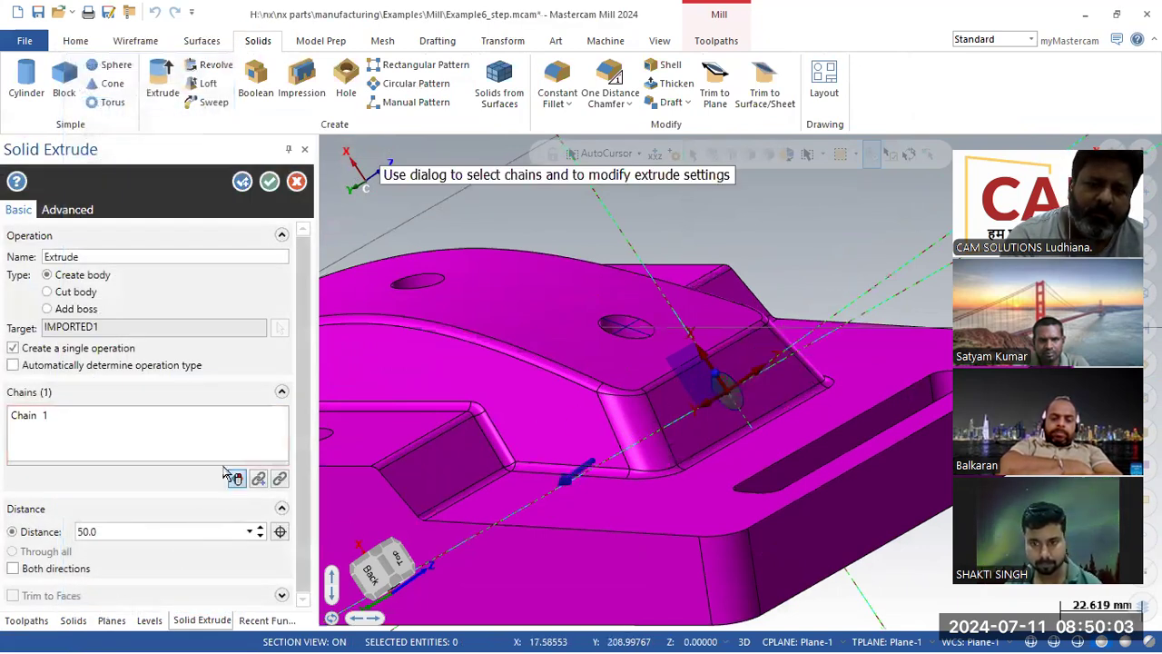
pyautogui.click(68, 292)
pyautogui.moveTo(590, 236); pyautogui.dragTo(639, 297, button='middle')
pyautogui.scroll(-3, 639, 298)
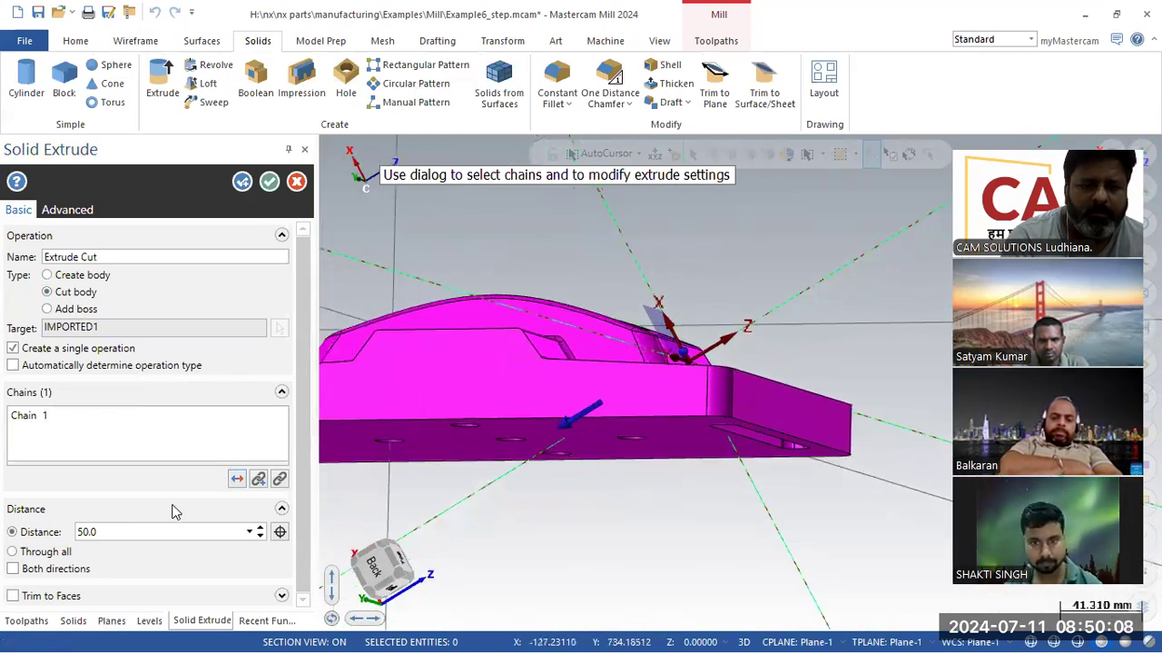
pyautogui.moveTo(468, 461); pyautogui.dragTo(487, 322, button='middle')
pyautogui.scroll(1, 572, 309)
pyautogui.scroll(4, 571, 309)
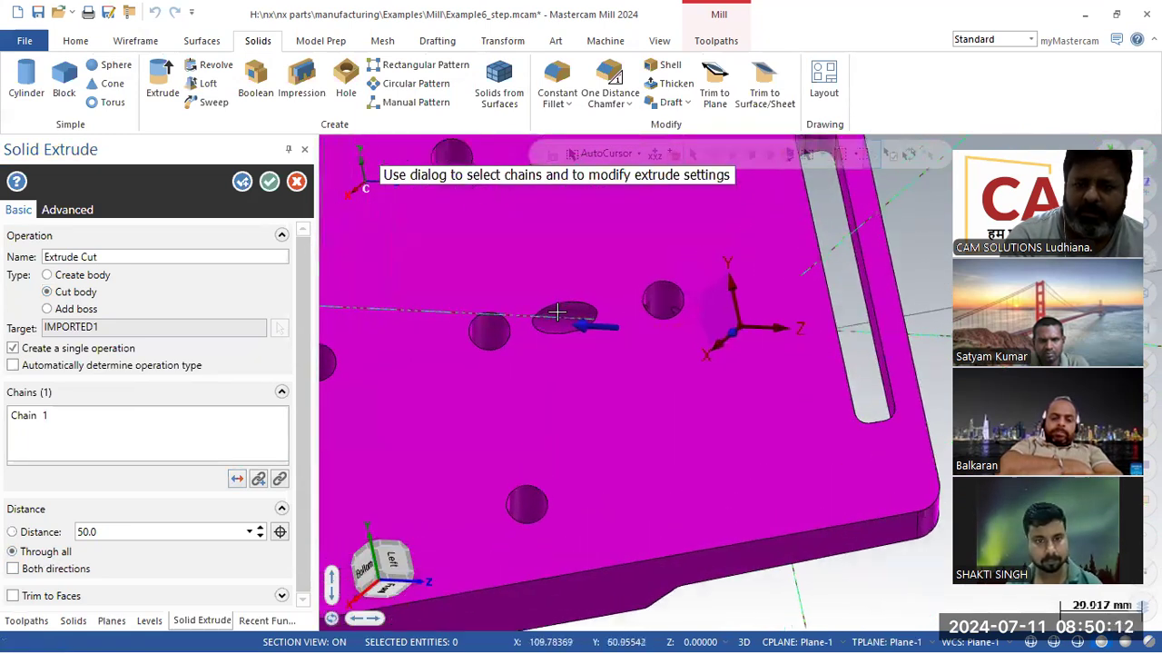
pyautogui.moveTo(467, 316)
pyautogui.mouseDown(button='middle')
pyautogui.moveTo(451, 295)
pyautogui.moveTo(488, 308)
pyautogui.mouseUp(button='middle')
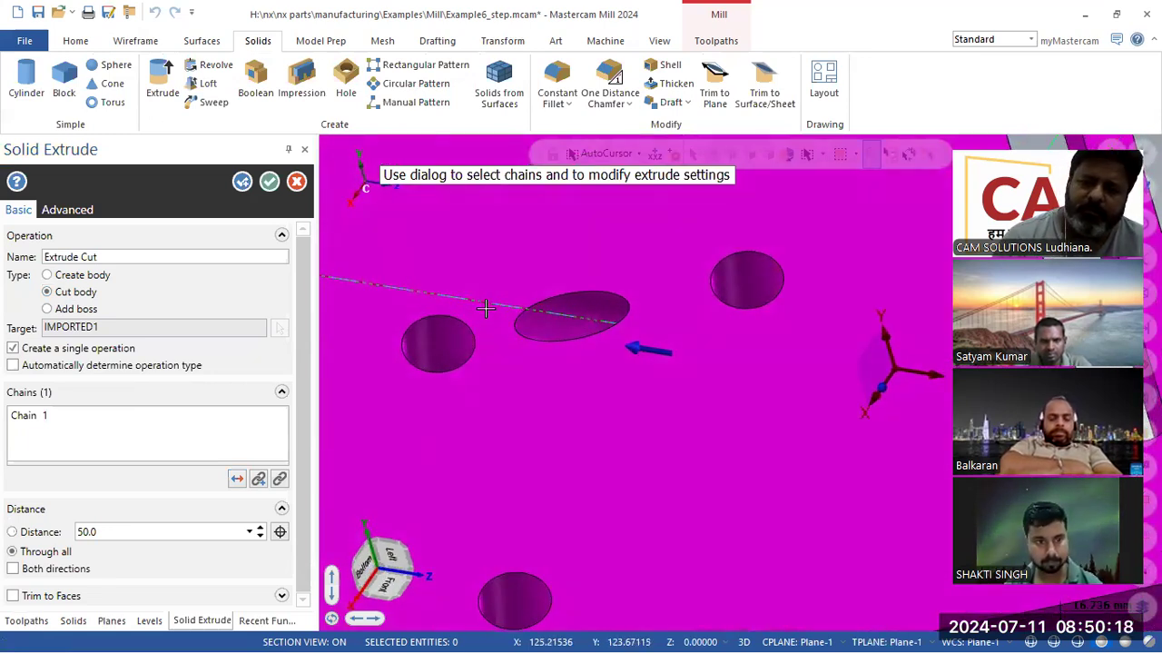
pyautogui.click(266, 183)
# Create a hole axis line with a top point and top circle for the slanted 12 mm hole on the underside.
pyautogui.moveTo(680, 394); pyautogui.dragTo(676, 372, button='middle')
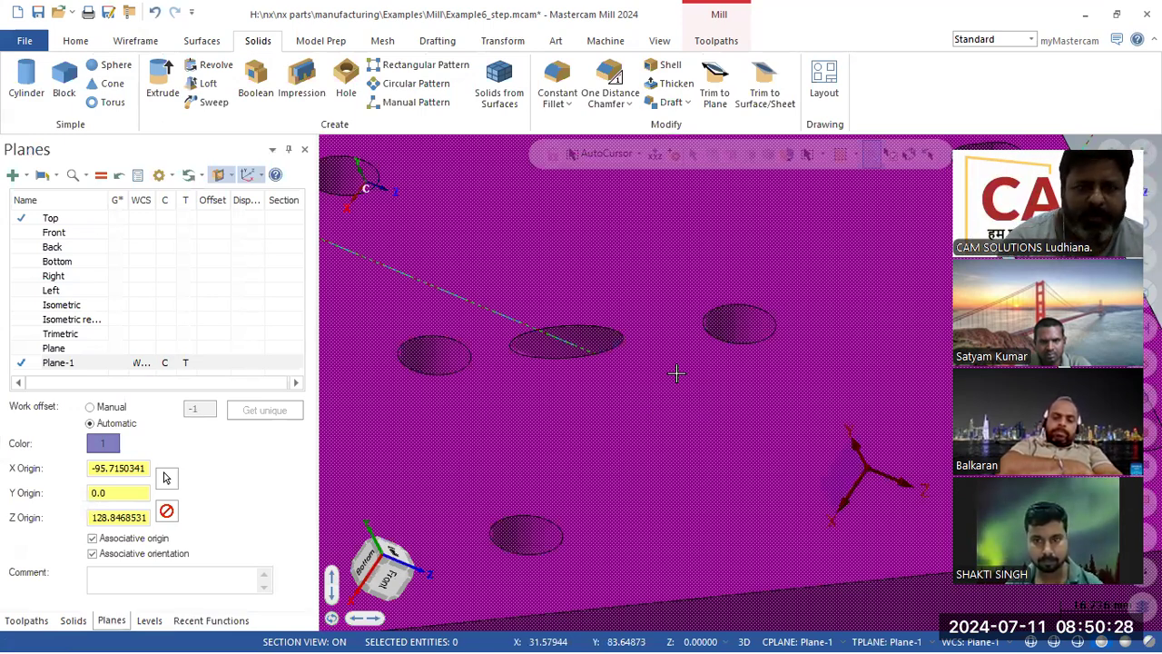
pyautogui.click(320, 40)
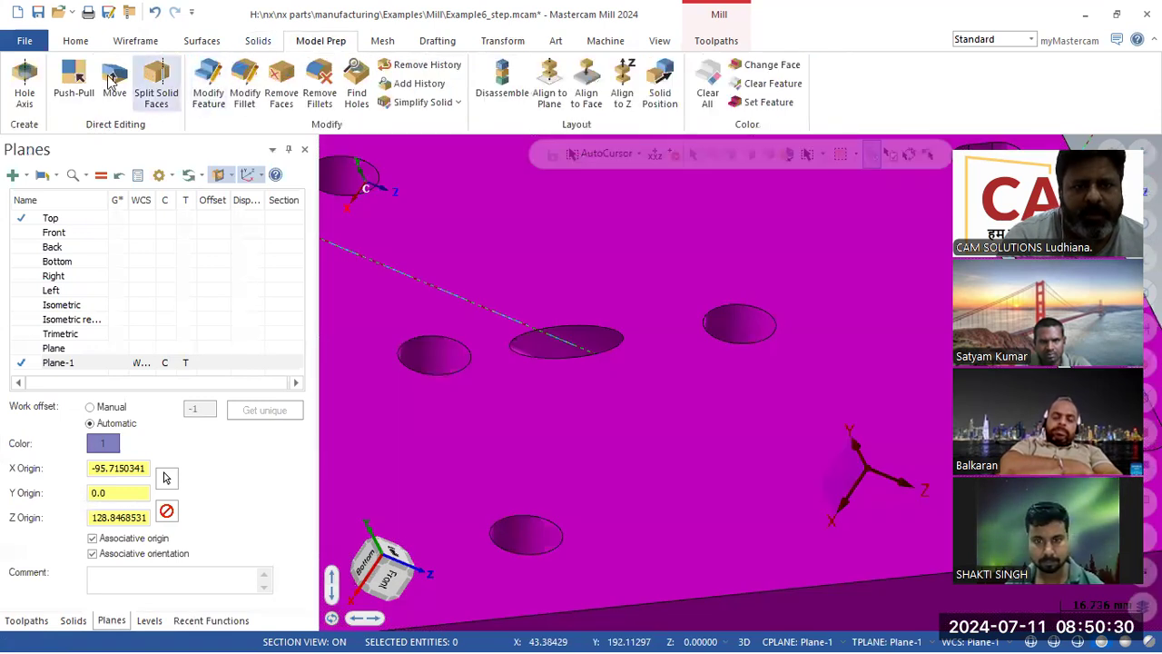
pyautogui.click(24, 94)
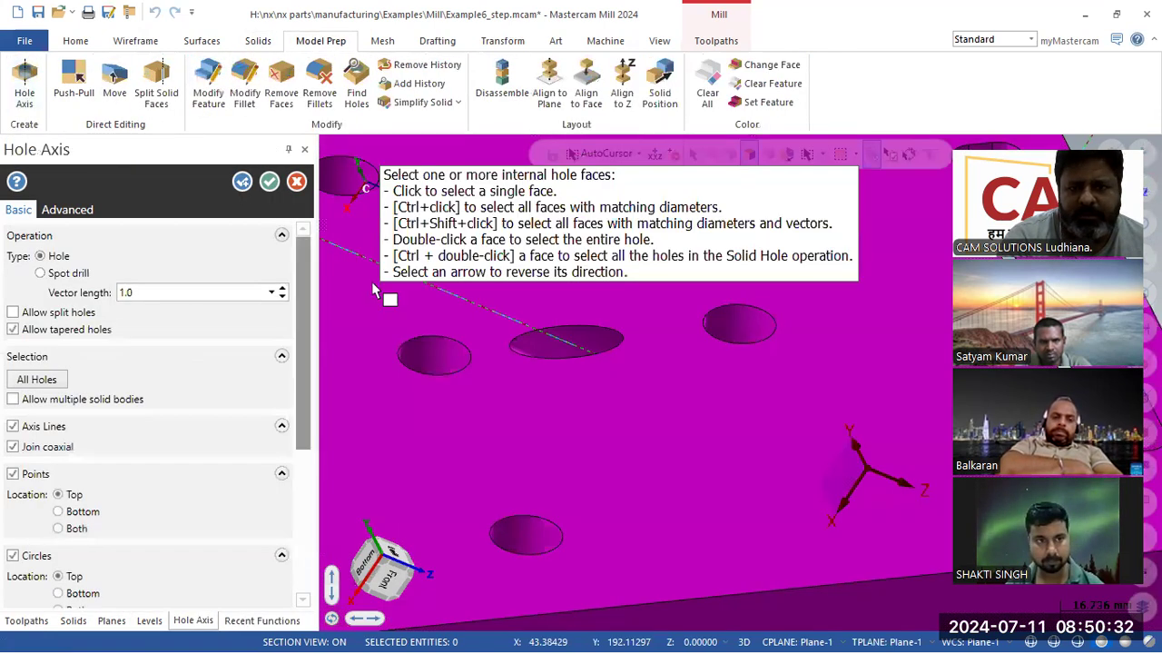
pyautogui.click(590, 348)
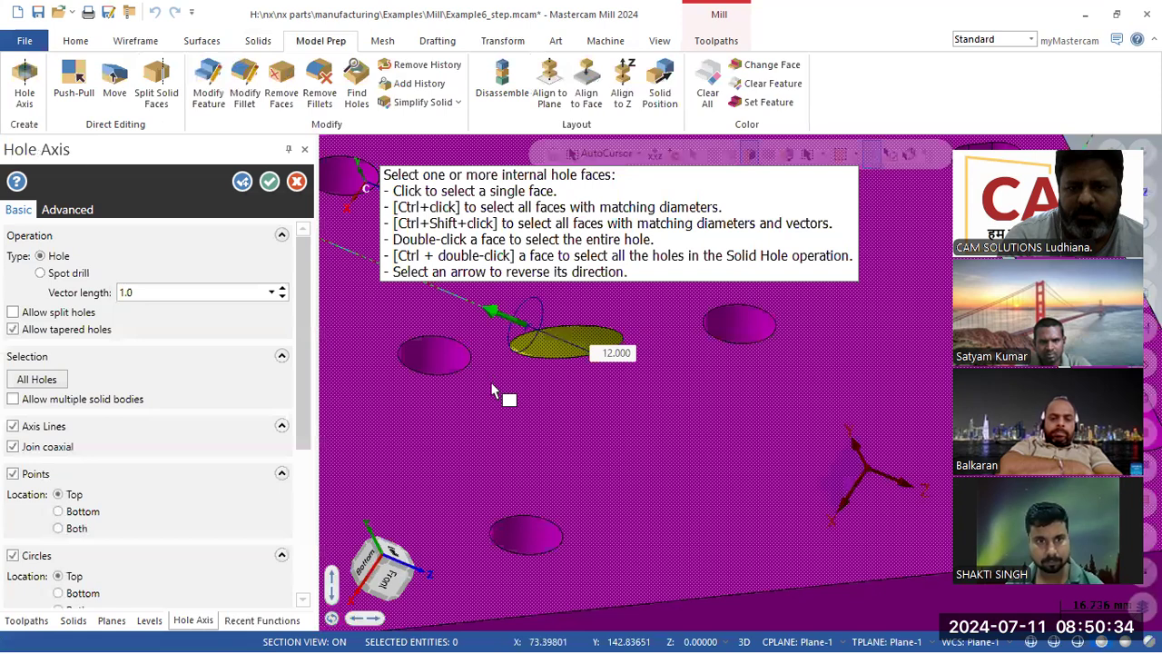
pyautogui.moveTo(508, 389); pyautogui.dragTo(461, 365, button='middle')
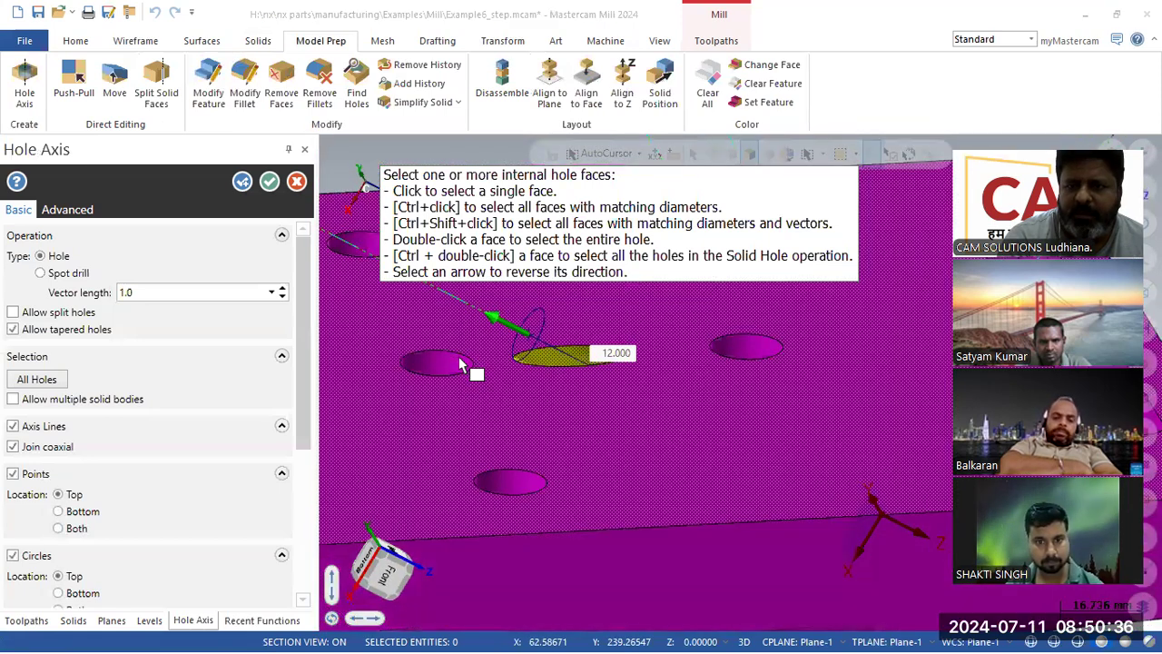
pyautogui.moveTo(695, 371); pyautogui.dragTo(431, 468, button='middle')
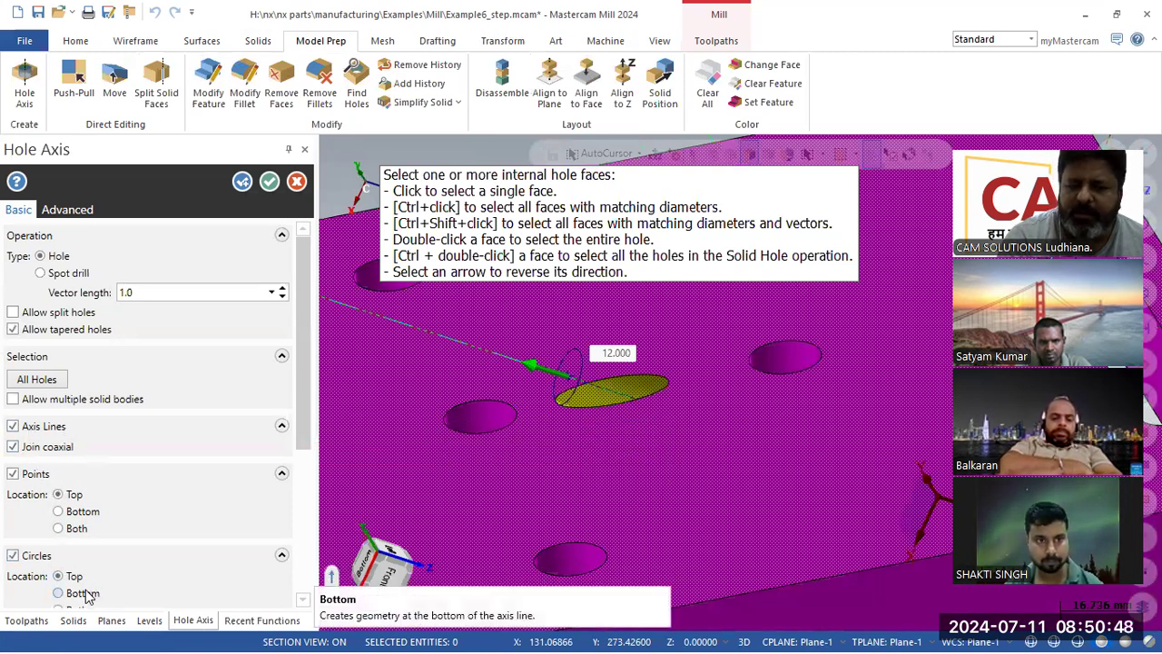
pyautogui.moveTo(297, 433); pyautogui.dragTo(286, 367)
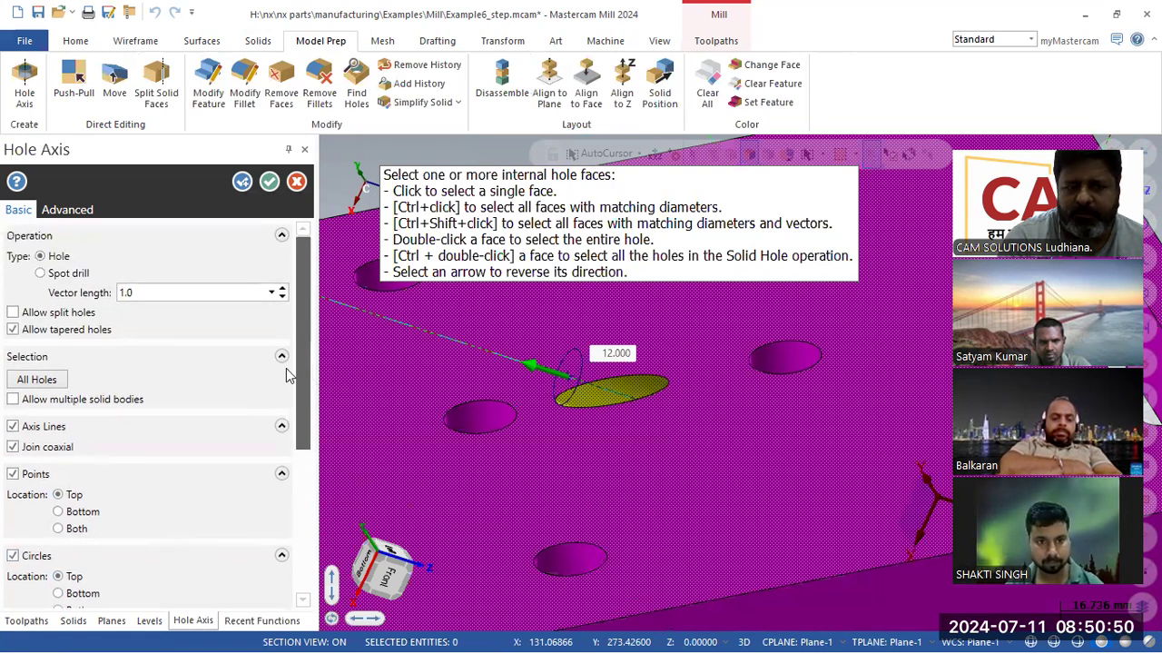
pyautogui.click(269, 183)
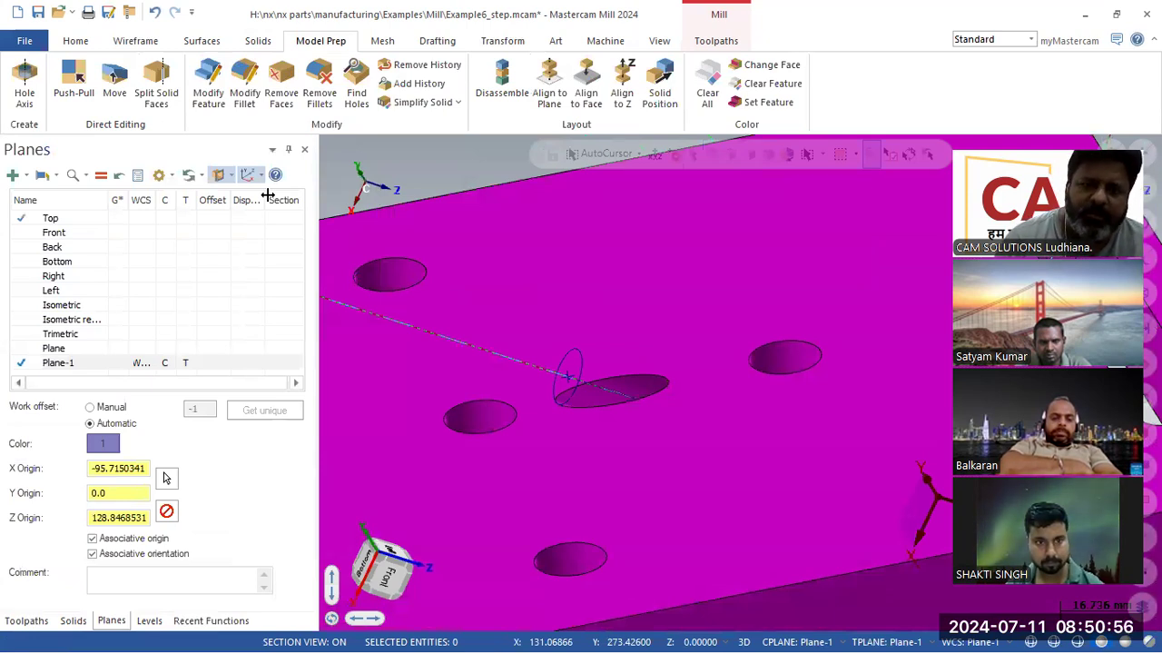
# Create a new plane from the geometry of the slanted hole's axis circle, with Z pointing out of the underside along the hole.
pyautogui.click(12, 175)
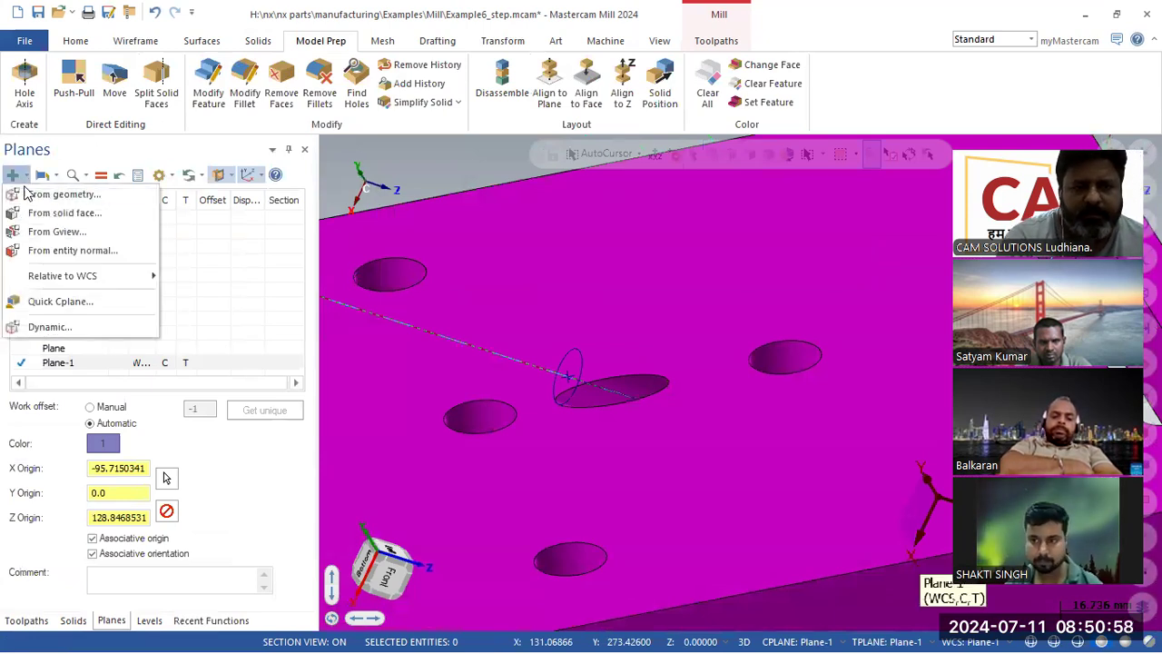
pyautogui.click(37, 192)
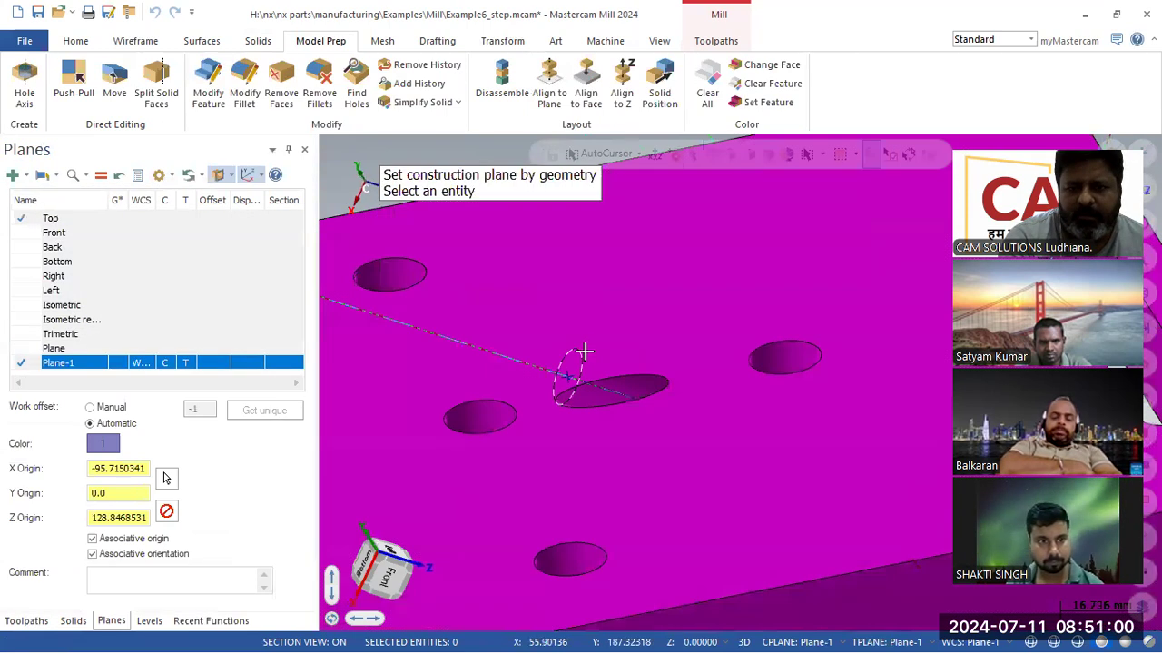
pyautogui.click(545, 361)
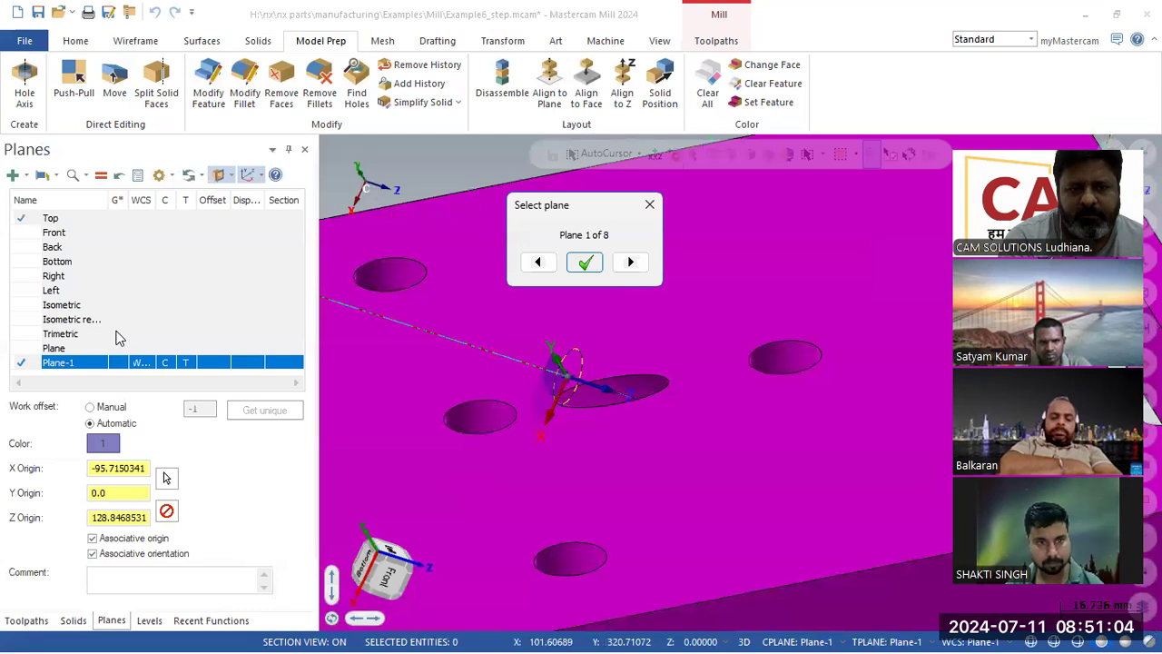
pyautogui.click(634, 265)
pyautogui.click(634, 265)
pyautogui.click(634, 265)
pyautogui.moveTo(615, 355)
pyautogui.mouseDown(button='middle')
pyautogui.moveTo(591, 364)
pyautogui.moveTo(717, 338)
pyautogui.moveTo(636, 332)
pyautogui.mouseUp(button='middle')
pyautogui.click(585, 262)
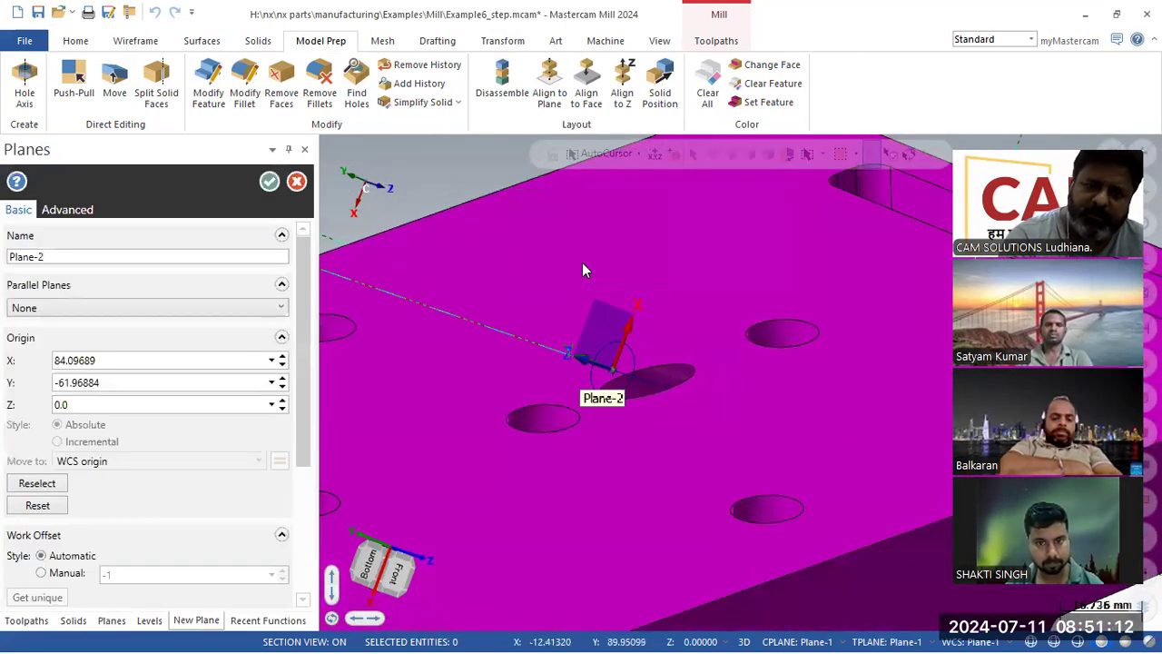
pyautogui.click(270, 183)
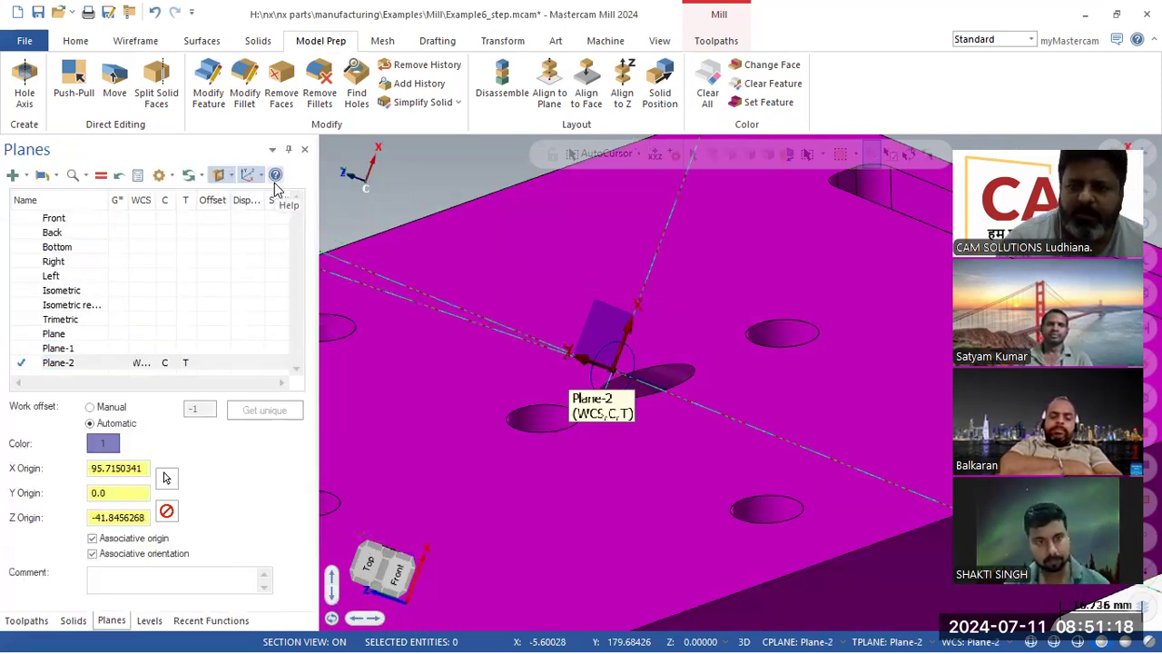
# Examine the slanted through hole and its new plane from both sides of the part, in wireframe and shaded display.
pyautogui.moveTo(335, 209)
pyautogui.mouseDown(button='middle')
pyautogui.moveTo(345, 196)
pyautogui.moveTo(326, 190)
pyautogui.moveTo(333, 238)
pyautogui.moveTo(360, 260)
pyautogui.moveTo(366, 218)
pyautogui.moveTo(373, 342)
pyautogui.moveTo(397, 415)
pyautogui.moveTo(397, 403)
pyautogui.moveTo(409, 411)
pyautogui.mouseUp(button='middle')
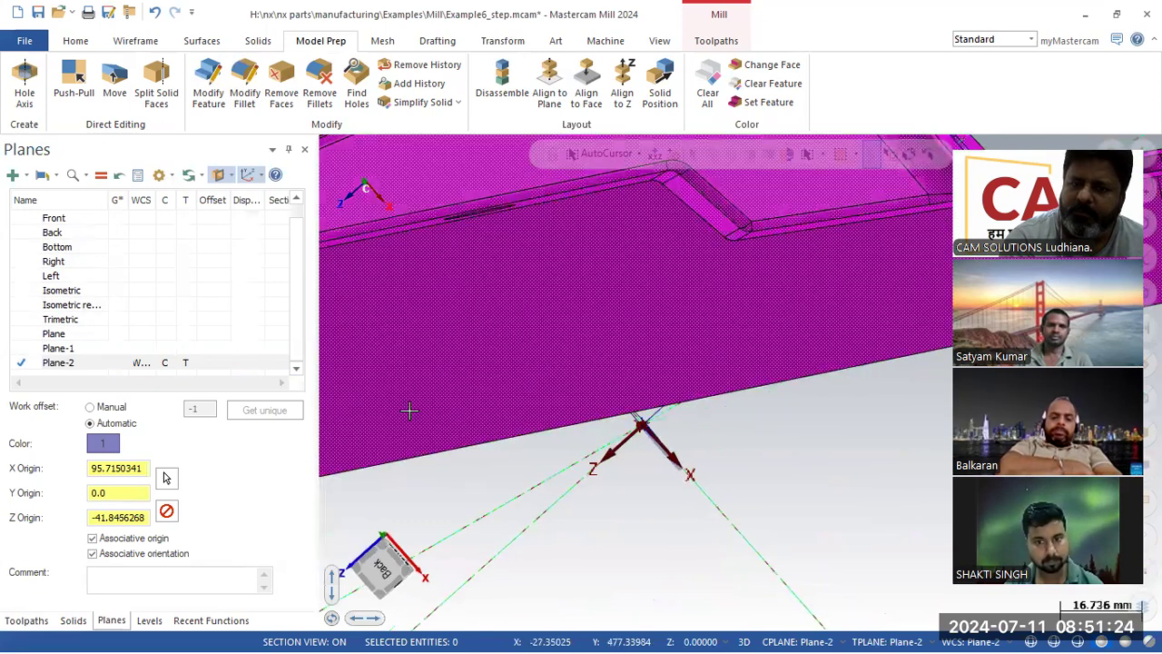
pyautogui.hotkey('alt', 's')
pyautogui.moveTo(737, 507); pyautogui.dragTo(796, 215, button='middle')
pyautogui.moveTo(740, 382); pyautogui.dragTo(726, 390, button='middle')
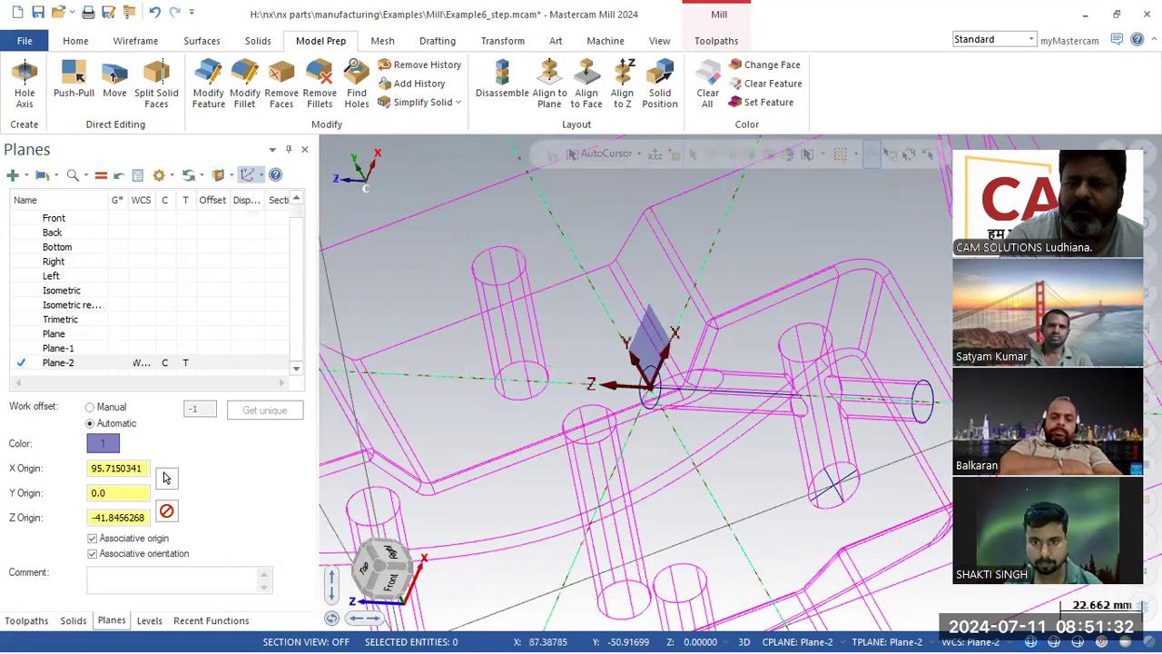
pyautogui.hotkey('alt', 's')
pyautogui.scroll(-5, 558, 356)
pyautogui.moveTo(539, 238)
pyautogui.mouseDown(button='middle')
pyautogui.moveTo(553, 485)
pyautogui.moveTo(586, 478)
pyautogui.moveTo(594, 458)
pyautogui.mouseUp(button='middle')
pyautogui.scroll(-2, 594, 459)
pyautogui.scroll(3, 658, 213)
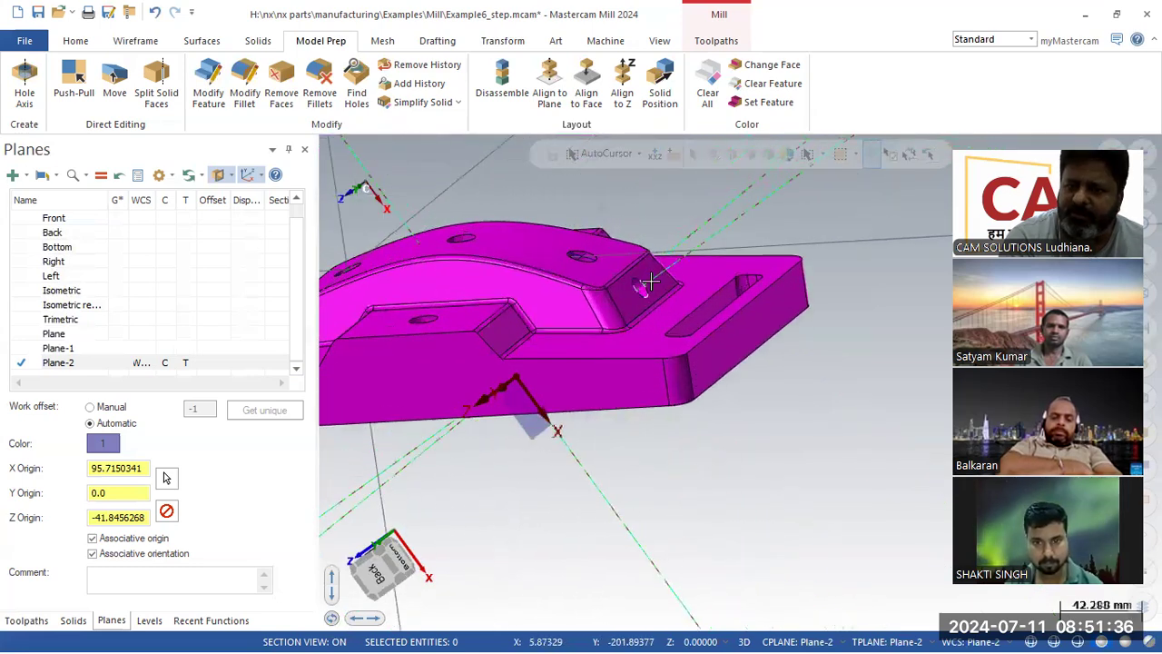
pyautogui.moveTo(638, 289); pyautogui.dragTo(595, 138, button='middle')
pyautogui.scroll(1, 827, 330)
pyautogui.scroll(-3, 827, 317)
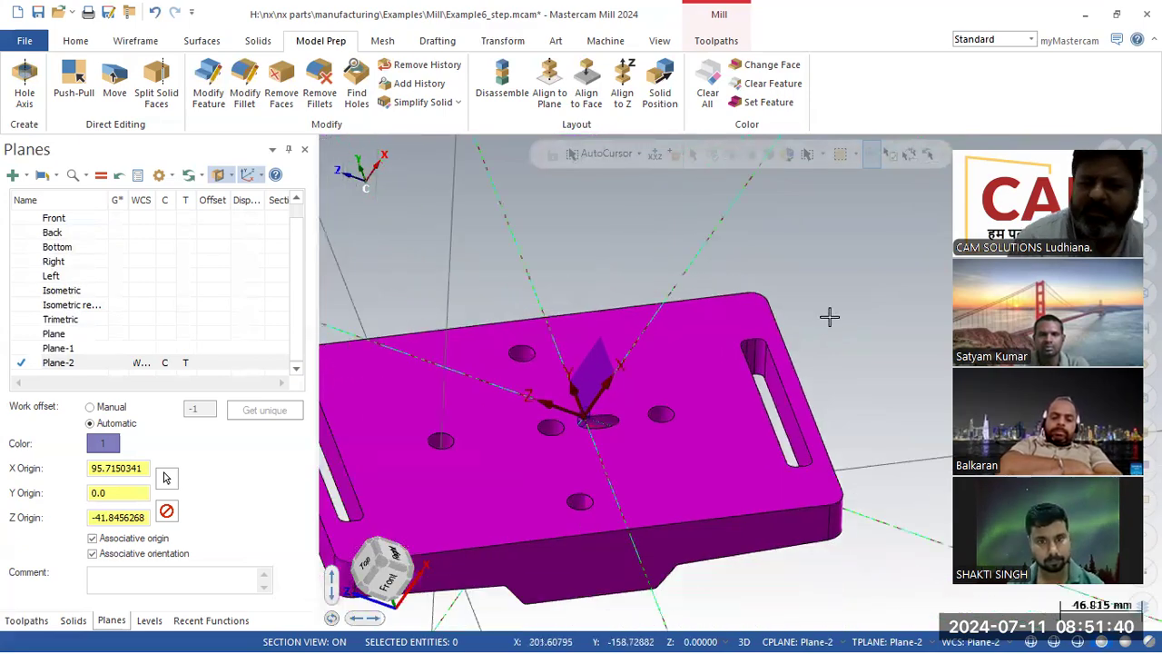
# Create a new plane from the flat top face of the base beside the raised block, using plane orientation 1 of 8.
pyautogui.scroll(2, 781, 386)
pyautogui.moveTo(596, 417)
pyautogui.mouseDown(button='middle')
pyautogui.moveTo(532, 371)
pyautogui.moveTo(545, 359)
pyautogui.moveTo(530, 381)
pyautogui.moveTo(563, 366)
pyautogui.moveTo(665, 214)
pyautogui.mouseUp(button='middle')
pyautogui.scroll(4, 584, 566)
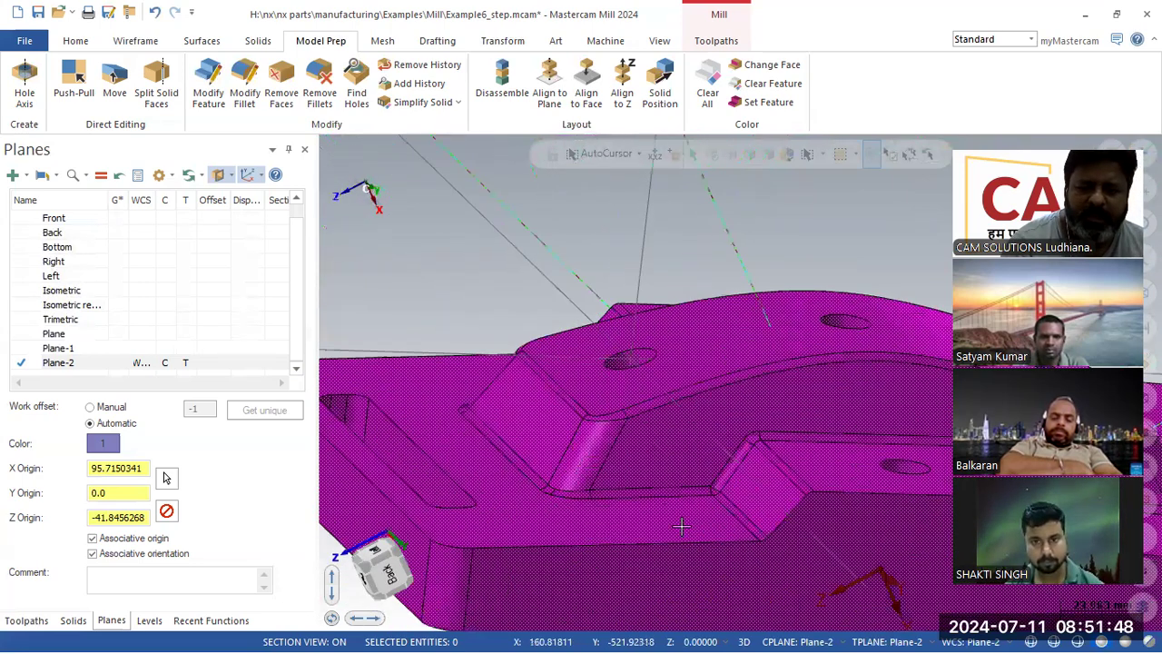
pyautogui.moveTo(631, 504); pyautogui.dragTo(573, 524, button='middle')
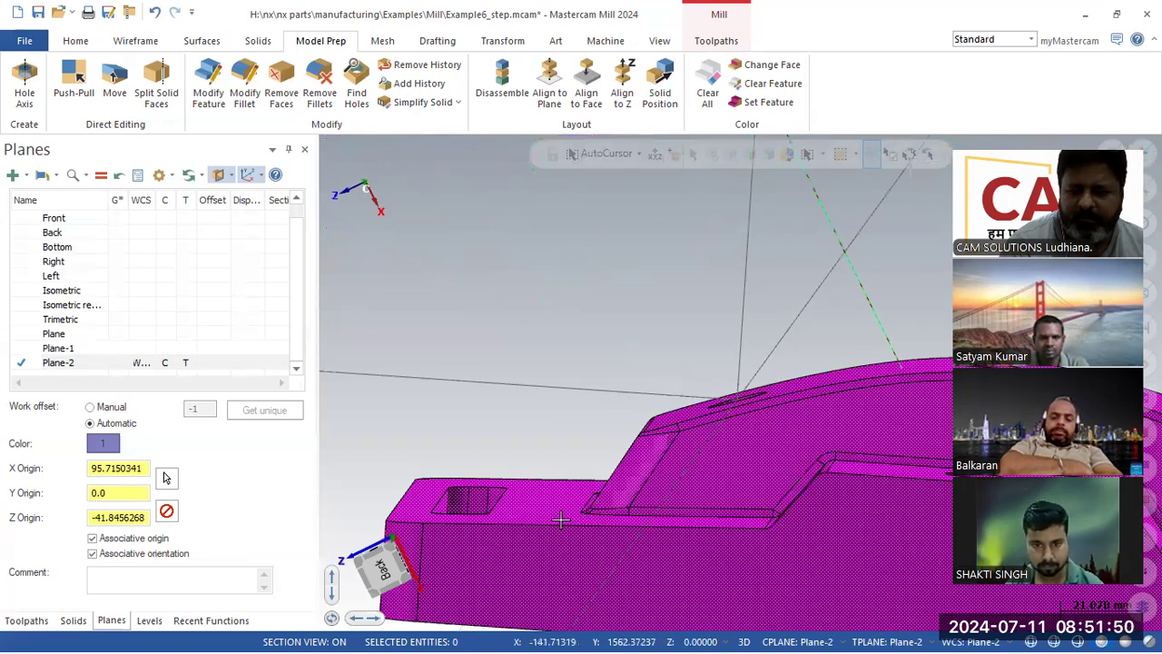
pyautogui.moveTo(695, 511)
pyautogui.mouseDown(button='middle')
pyautogui.moveTo(645, 405)
pyautogui.moveTo(571, 379)
pyautogui.moveTo(685, 435)
pyautogui.moveTo(644, 439)
pyautogui.mouseUp(button='middle')
pyautogui.click(23, 175)
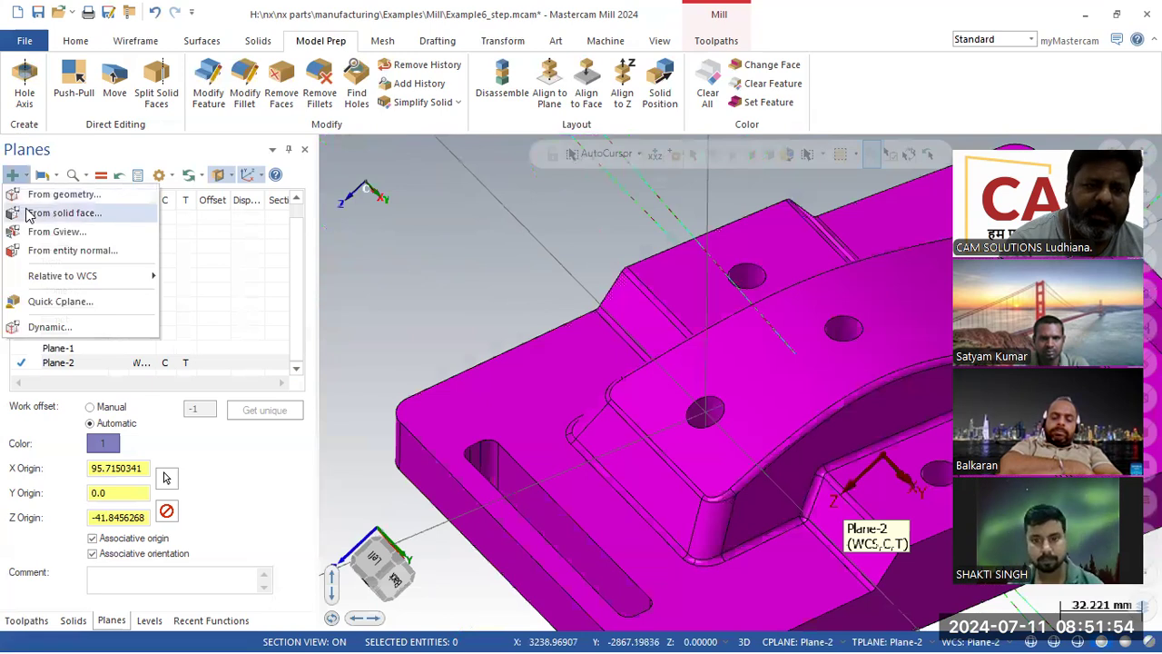
pyautogui.click(41, 212)
pyautogui.click(502, 404)
pyautogui.moveTo(634, 484); pyautogui.dragTo(552, 435, button='middle')
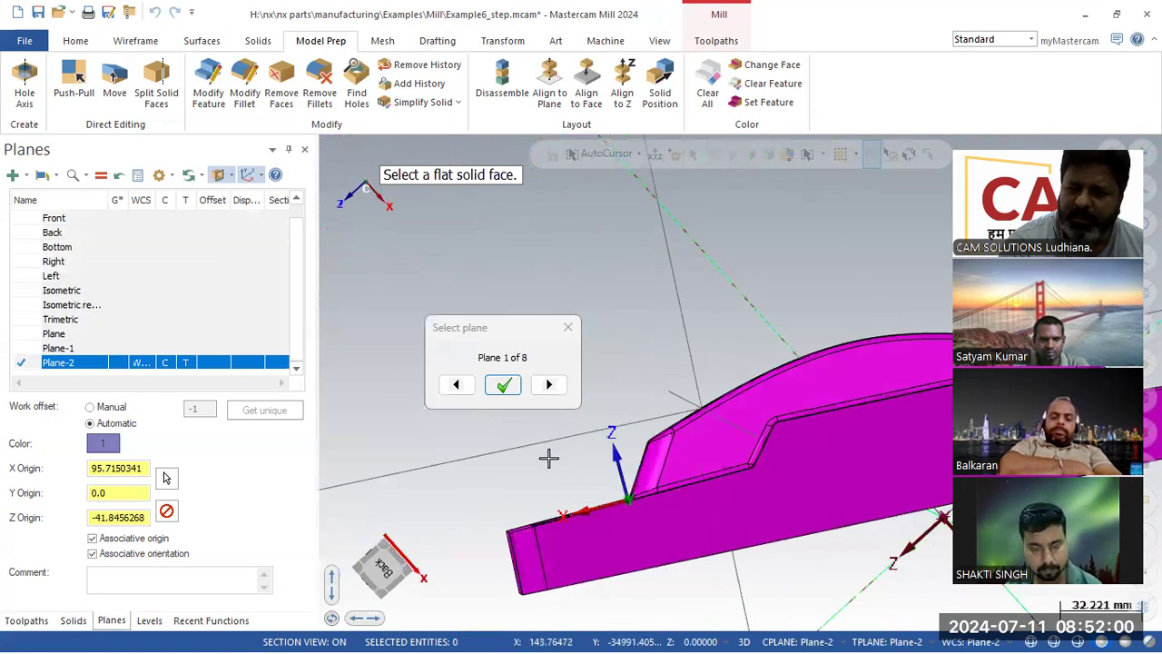
pyautogui.click(504, 385)
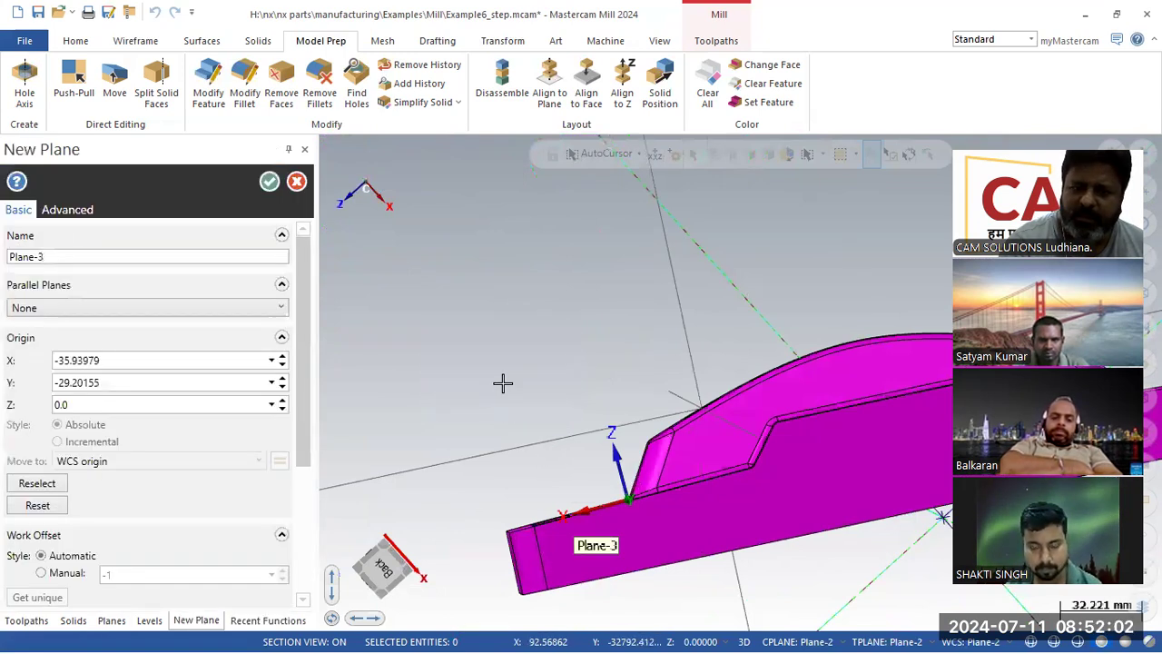
pyautogui.click(269, 183)
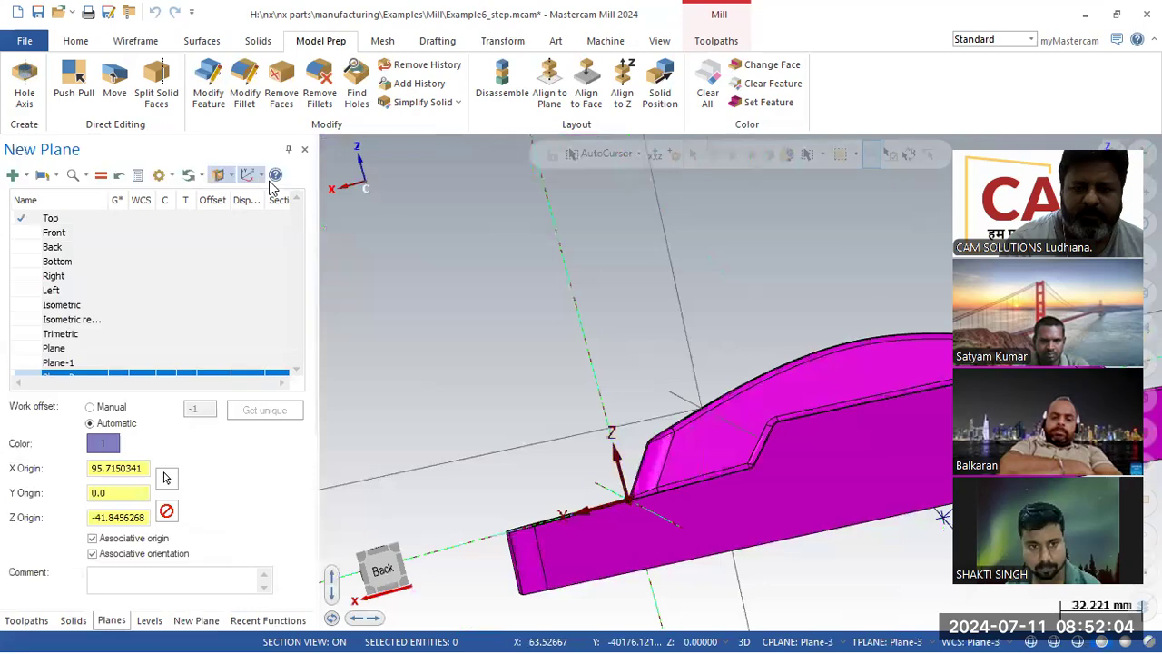
pyautogui.moveTo(457, 312); pyautogui.dragTo(542, 349, button='middle')
pyautogui.scroll(-2, 429, 242)
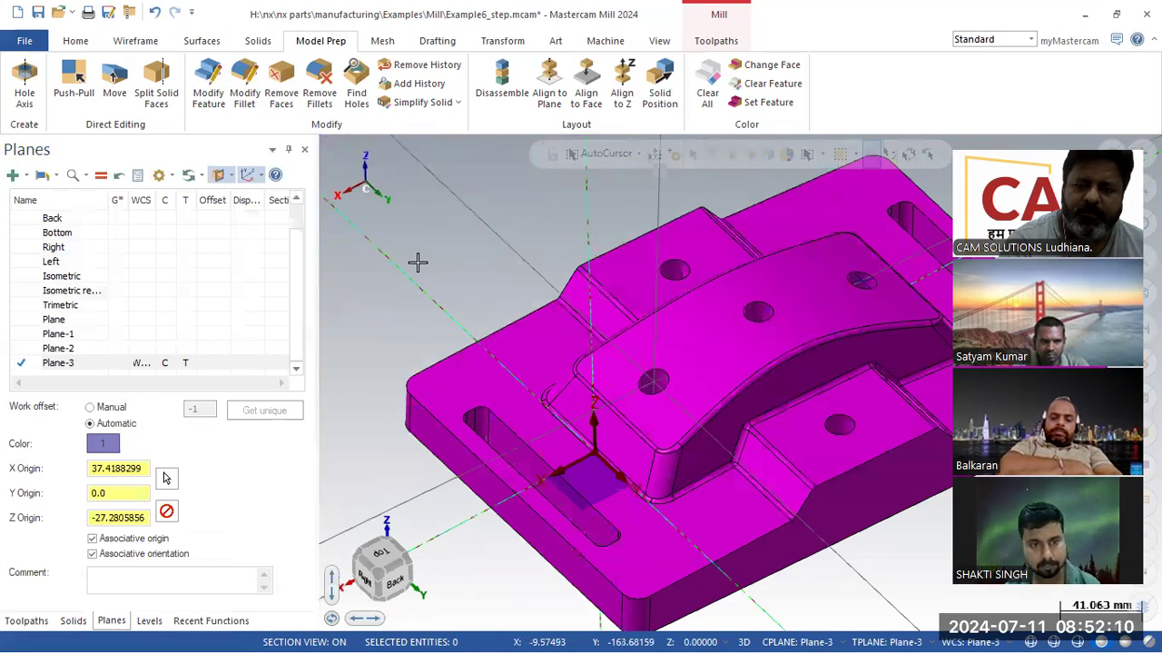
# Draw a line across the base's top face beside the raised block, between the midpoints of its two opposite outer edges.
pyautogui.click(135, 40)
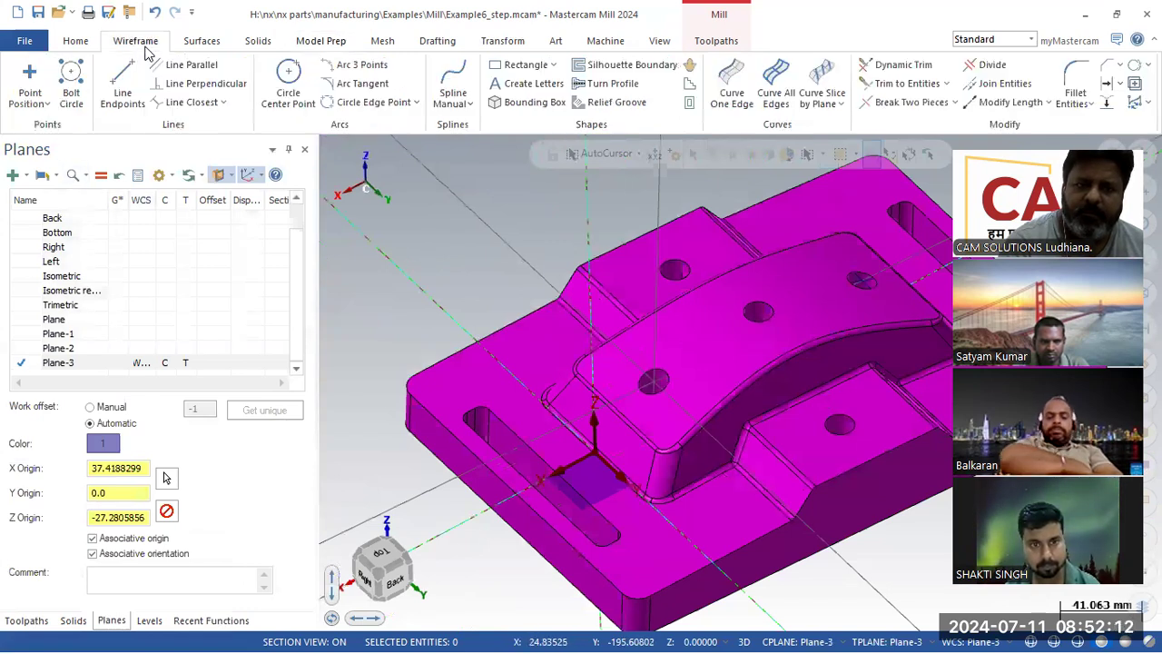
pyautogui.click(122, 86)
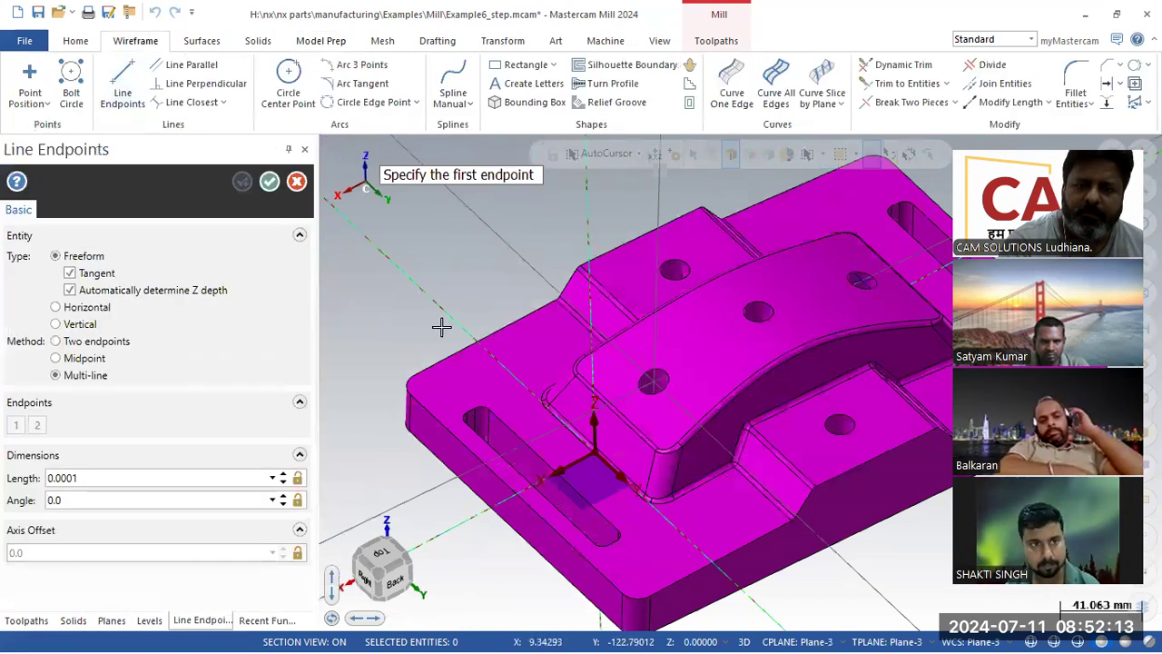
pyautogui.click(488, 344)
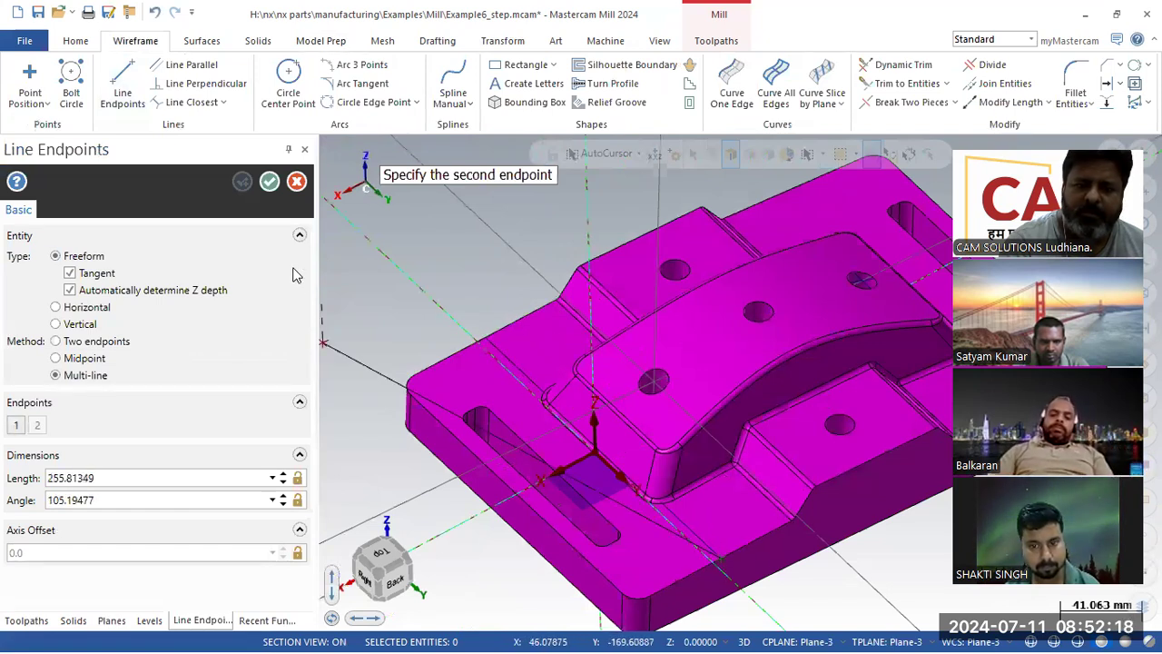
pyautogui.click(269, 182)
pyautogui.click(121, 86)
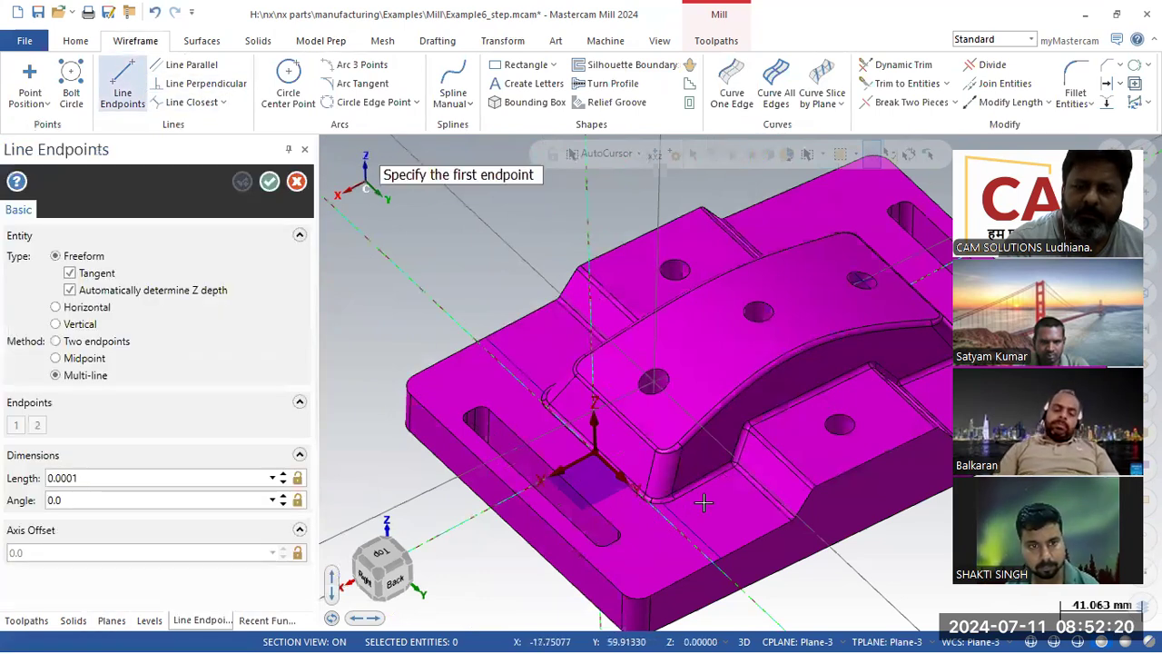
pyautogui.click(760, 505)
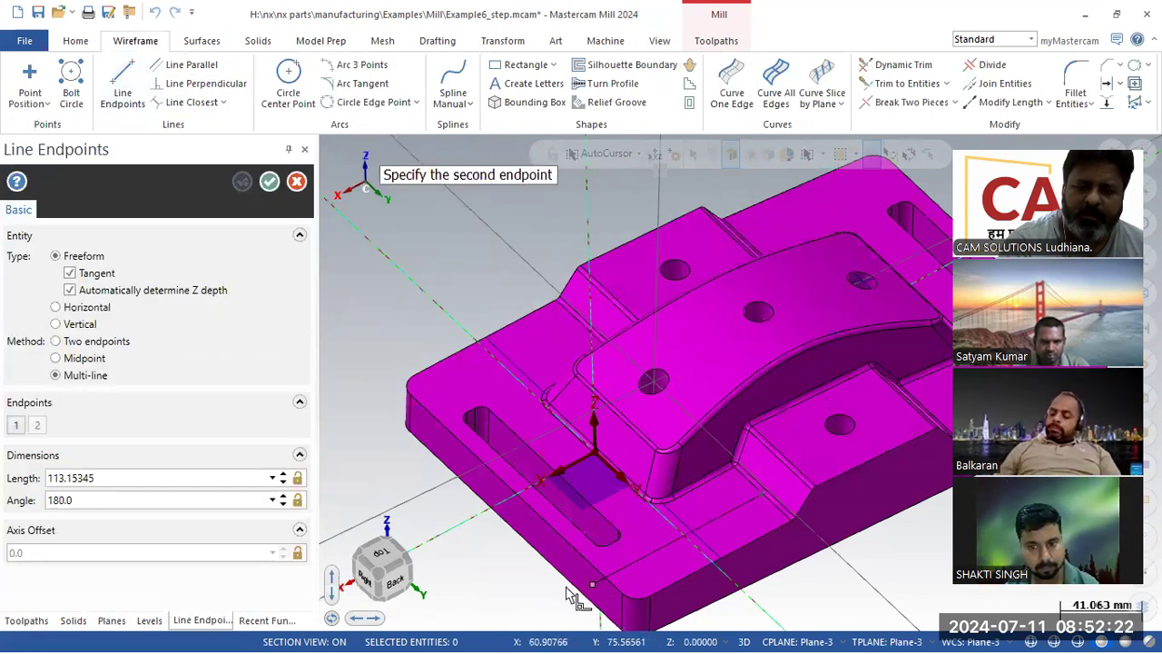
pyautogui.rightClick(438, 475)
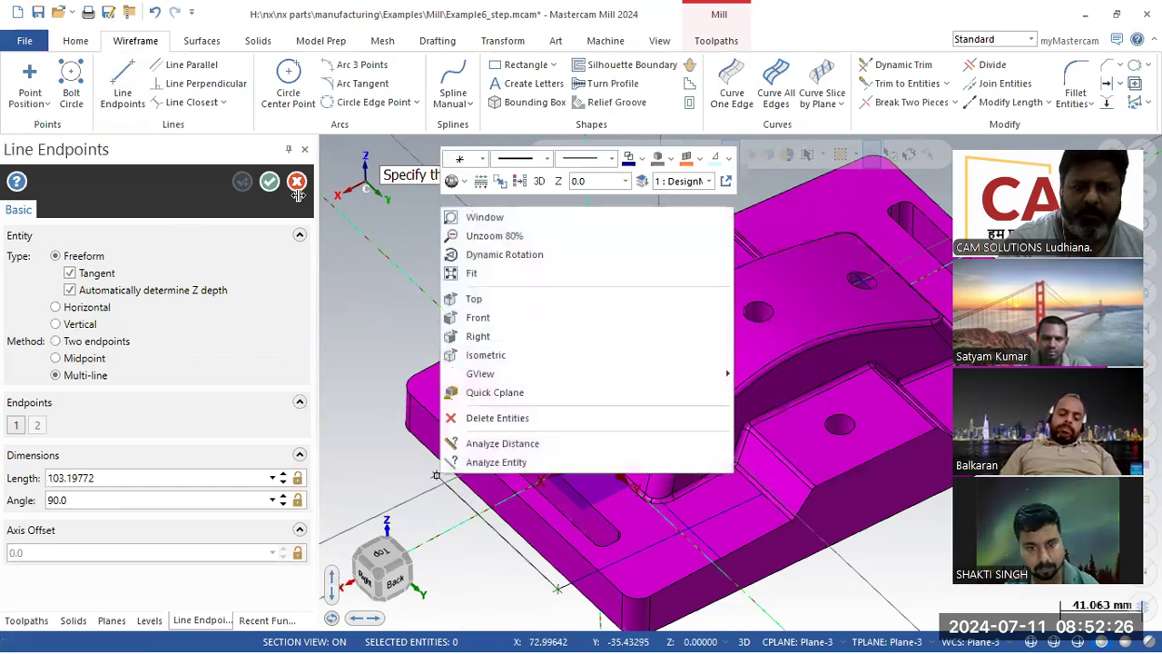
pyautogui.click(297, 194)
pyautogui.click(298, 184)
pyautogui.click(591, 572)
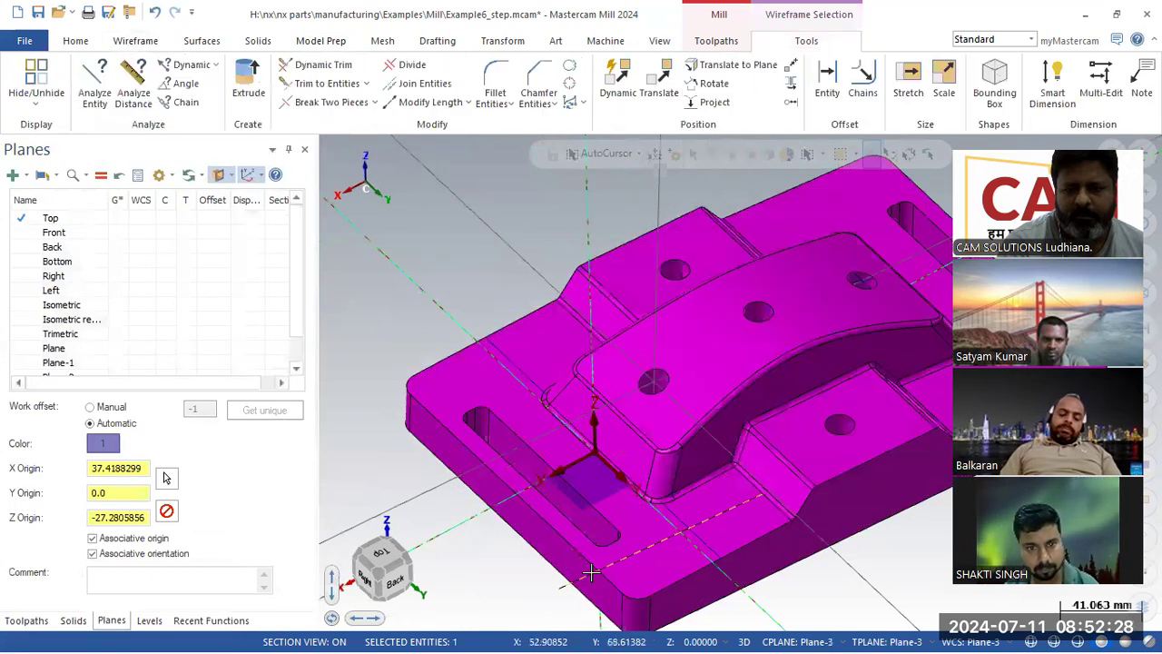
pyautogui.press('Delete')
# Draw a perpendicular line on the base's top face, from the foot of the raised step to the line across the base.
pyautogui.scroll(4, 760, 510)
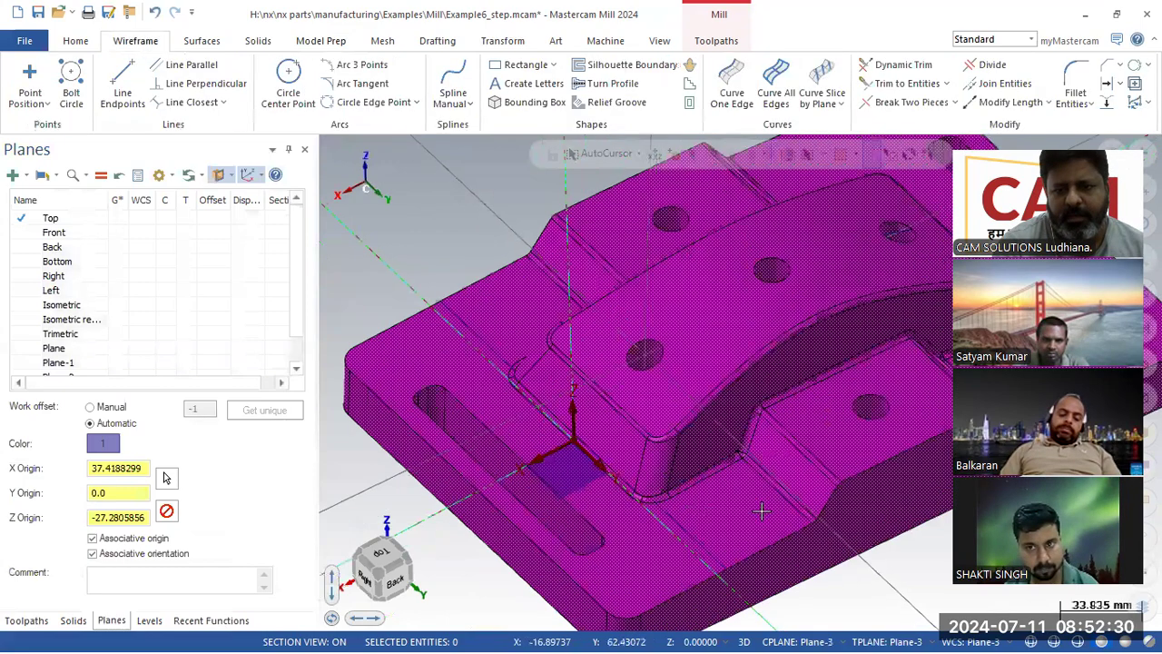
pyautogui.scroll(-2, 719, 457)
pyautogui.scroll(3, 779, 512)
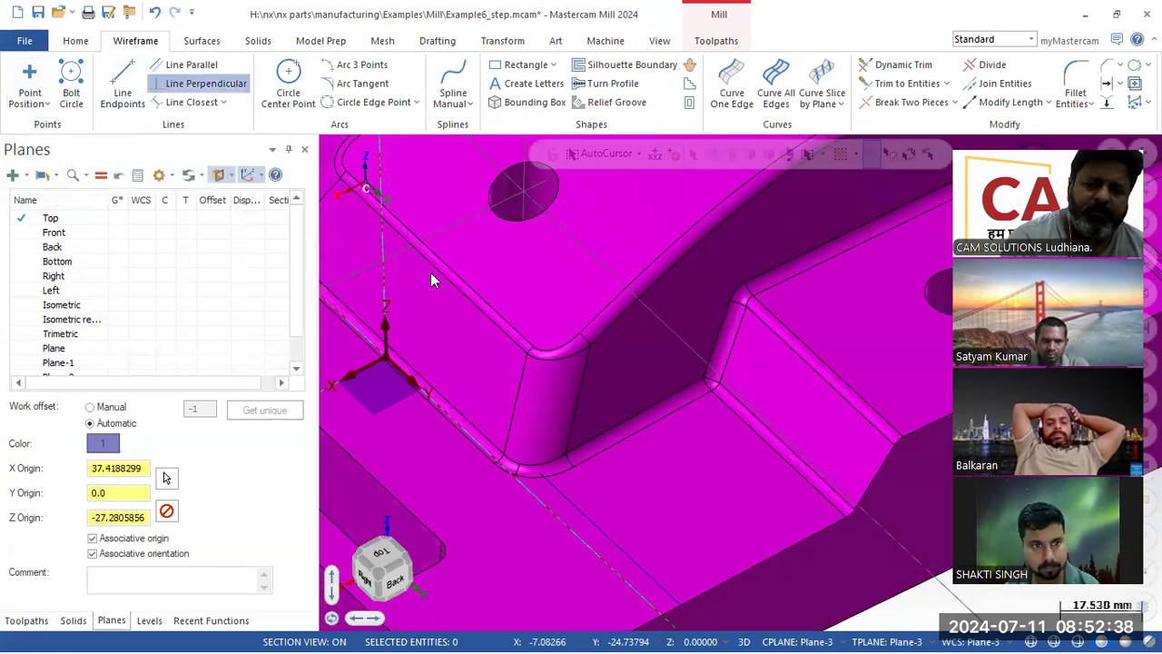
pyautogui.click(776, 459)
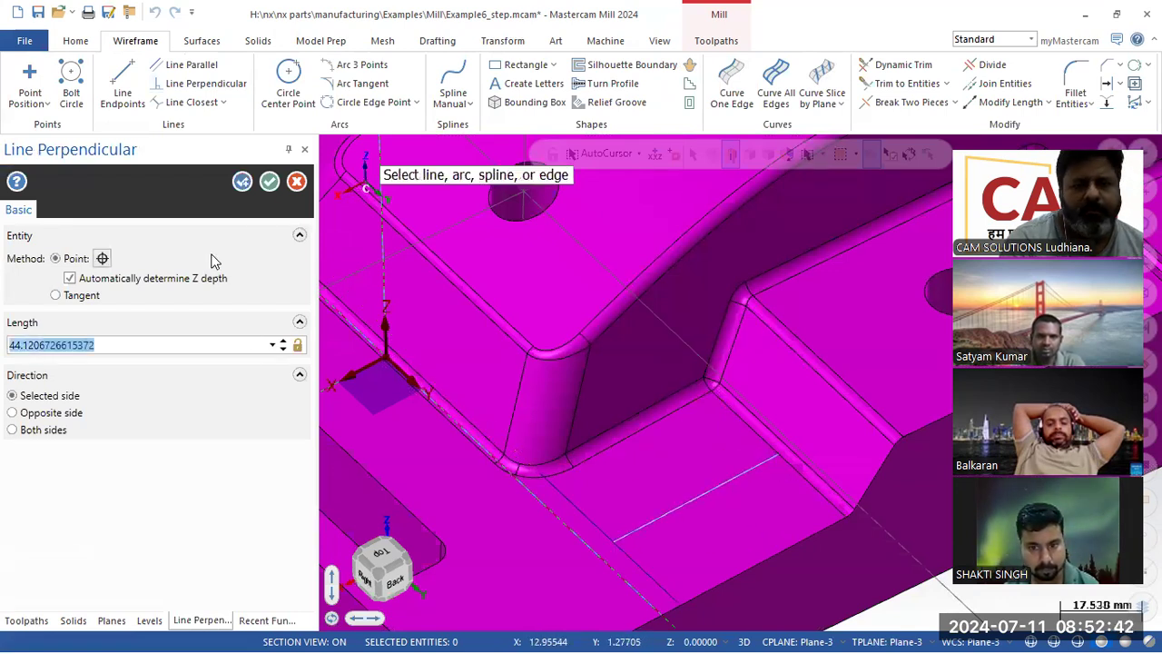
pyautogui.click(269, 182)
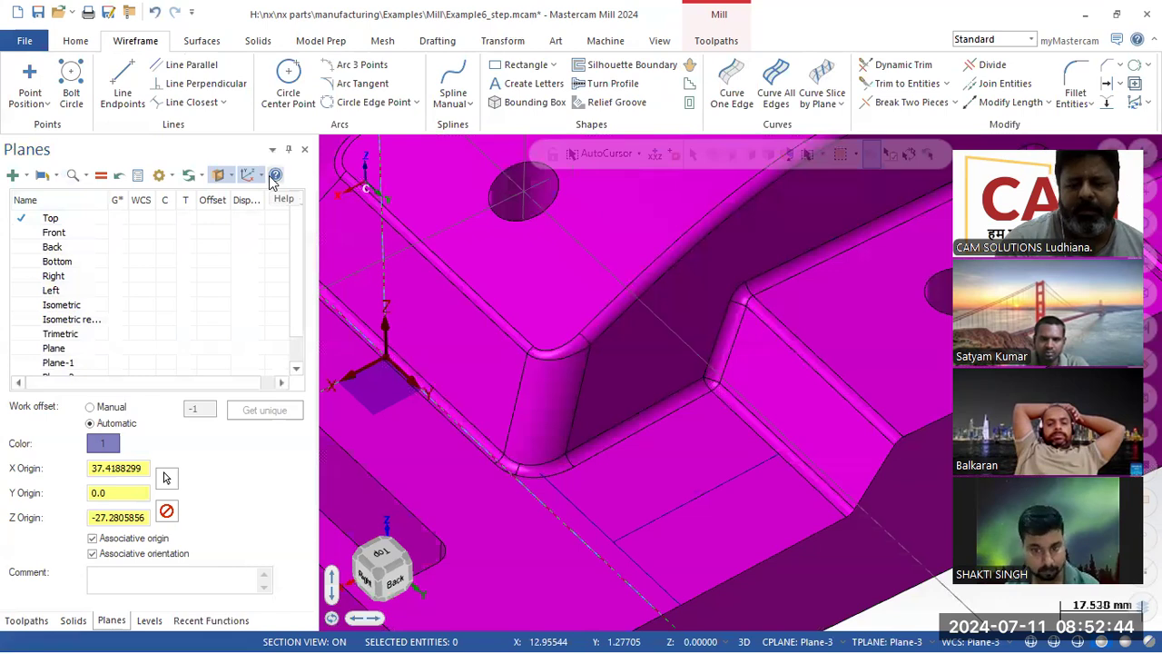
# Draw a circle about 13.5 mm in diameter centred where the perpendicular line meets the line across the base.
pyautogui.click(288, 82)
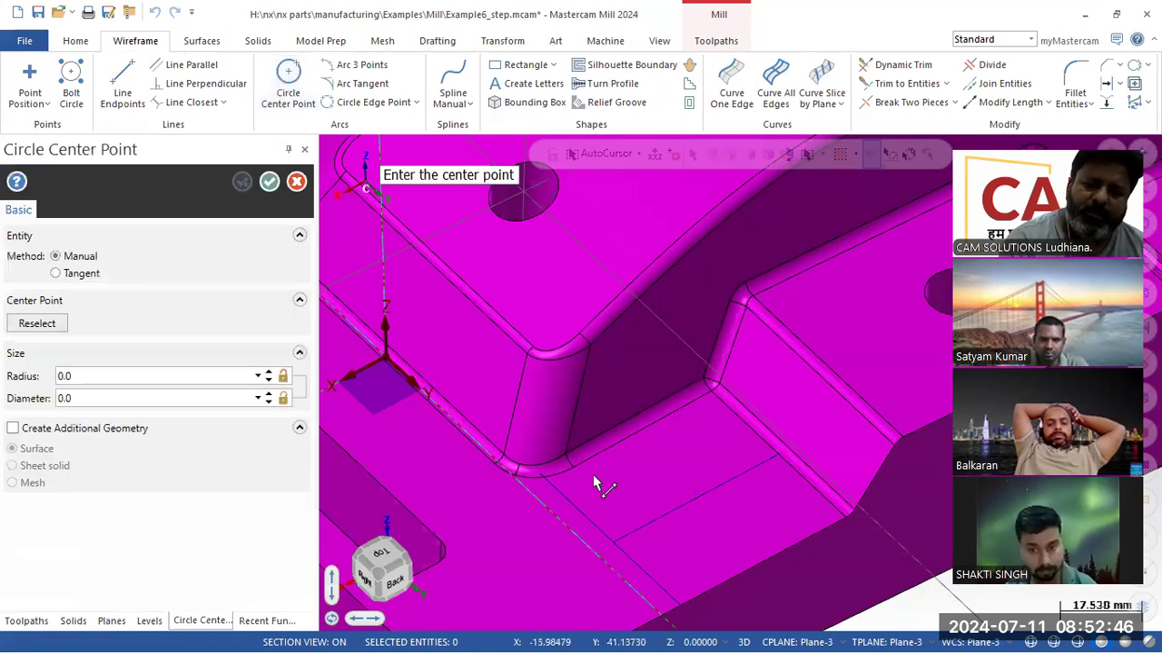
pyautogui.click(626, 551)
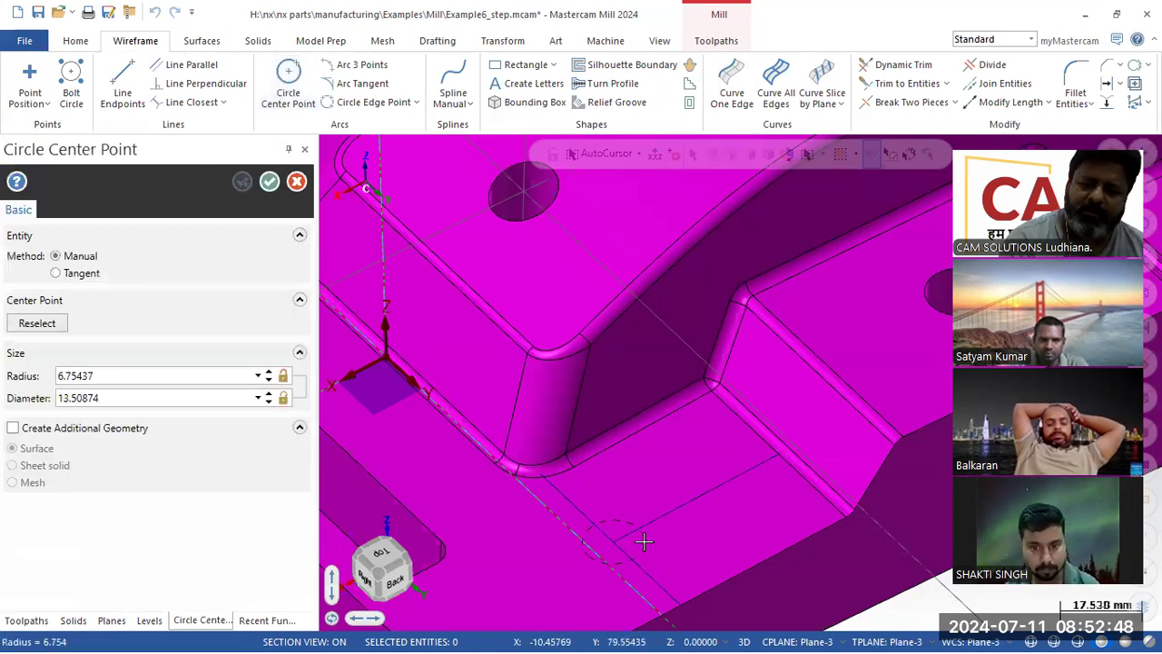
pyautogui.click(643, 542)
pyautogui.moveTo(643, 542); pyautogui.dragTo(546, 400, button='middle')
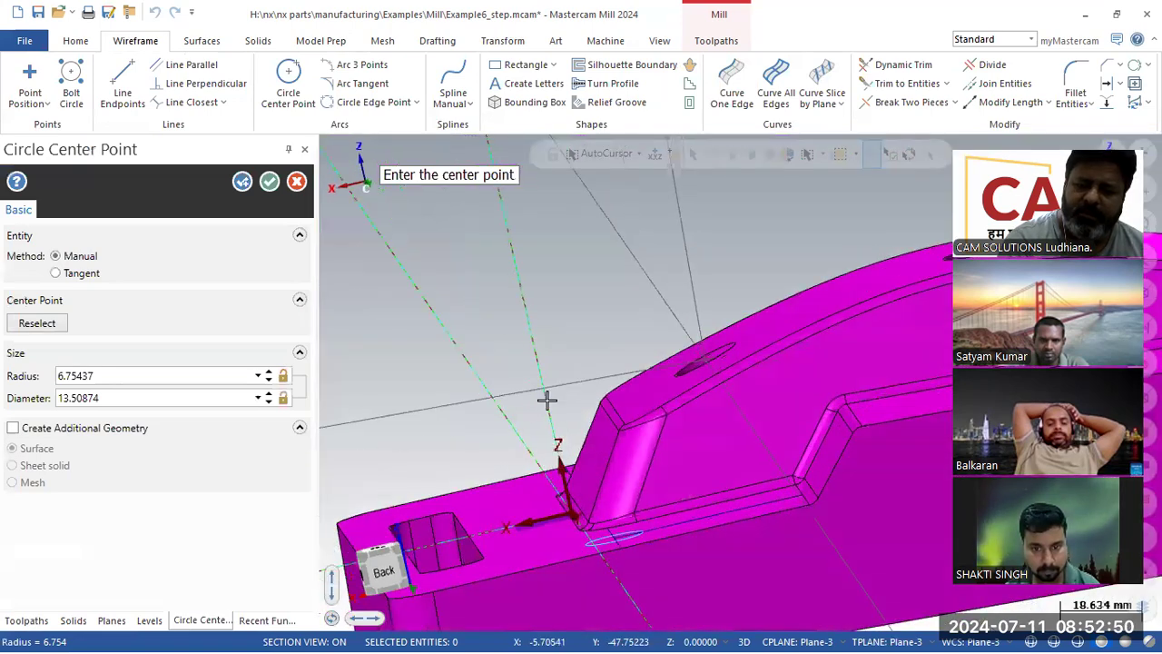
pyautogui.scroll(-7, 540, 374)
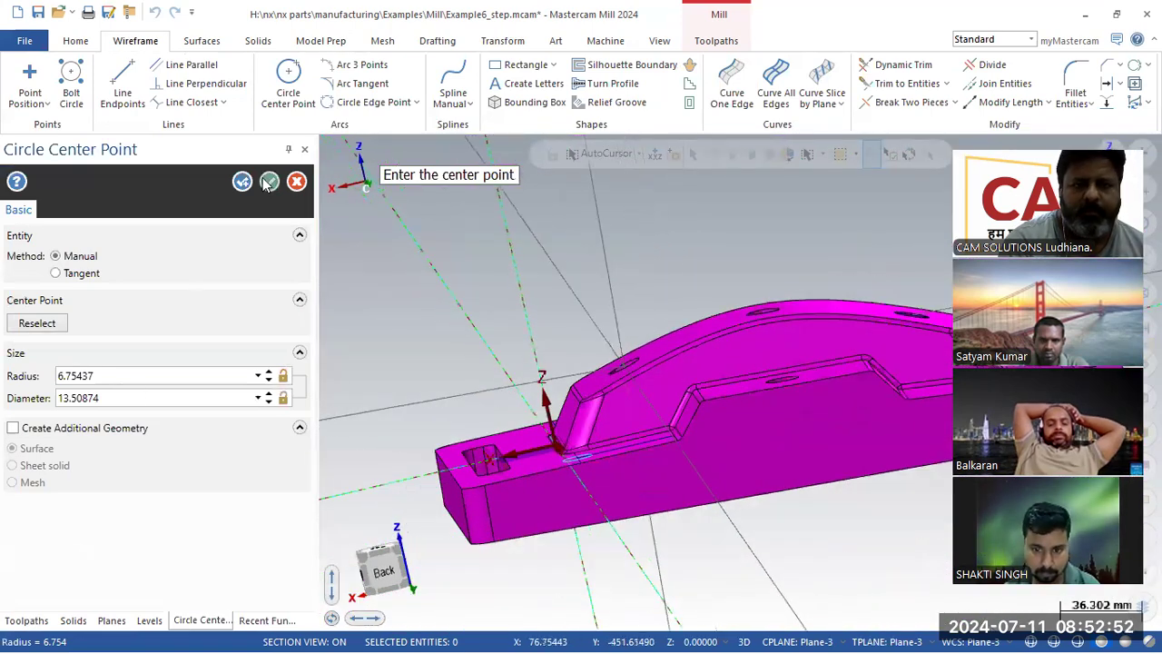
pyautogui.click(269, 181)
# Try a solid extrude cut of the circle through all of the base and inspect its preview in shaded and wireframe display.
pyautogui.click(257, 41)
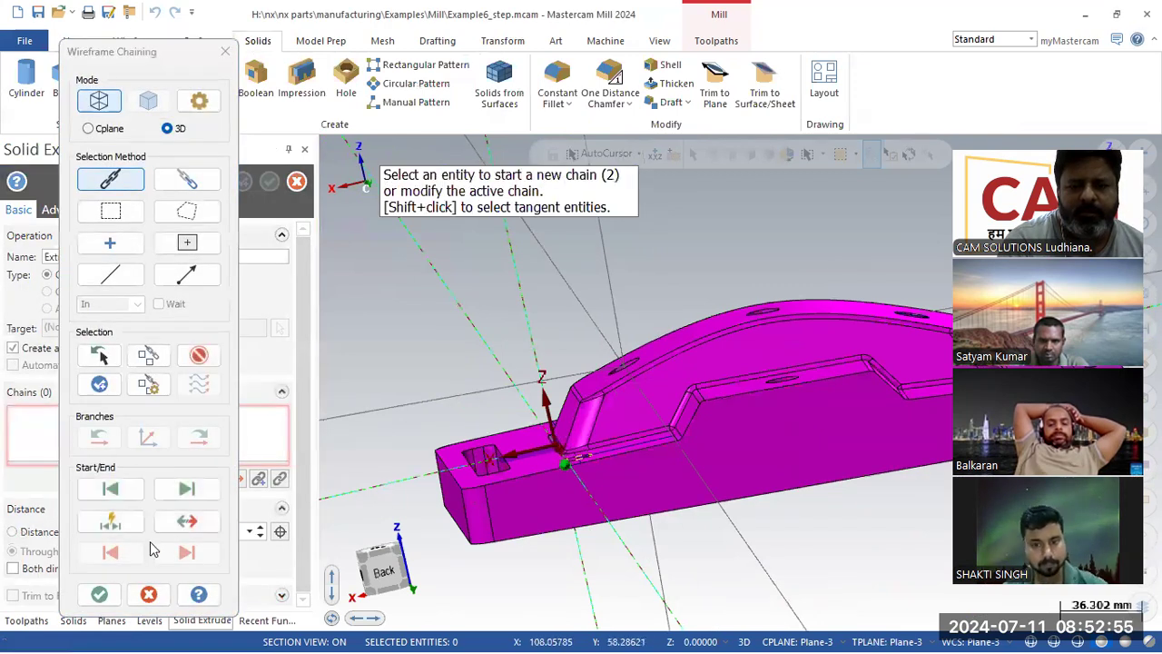
pyautogui.click(99, 594)
pyautogui.moveTo(466, 527); pyautogui.dragTo(528, 553, button='middle')
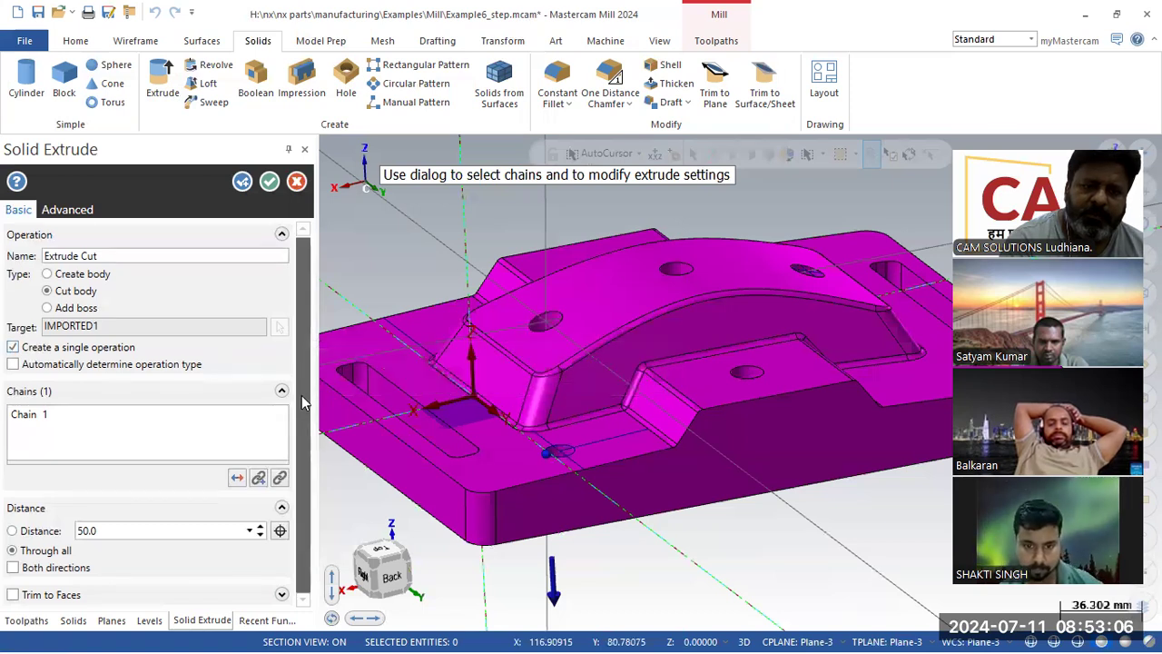
pyautogui.moveTo(587, 542)
pyautogui.mouseDown(button='middle')
pyautogui.moveTo(521, 508)
pyautogui.moveTo(540, 531)
pyautogui.mouseUp(button='middle')
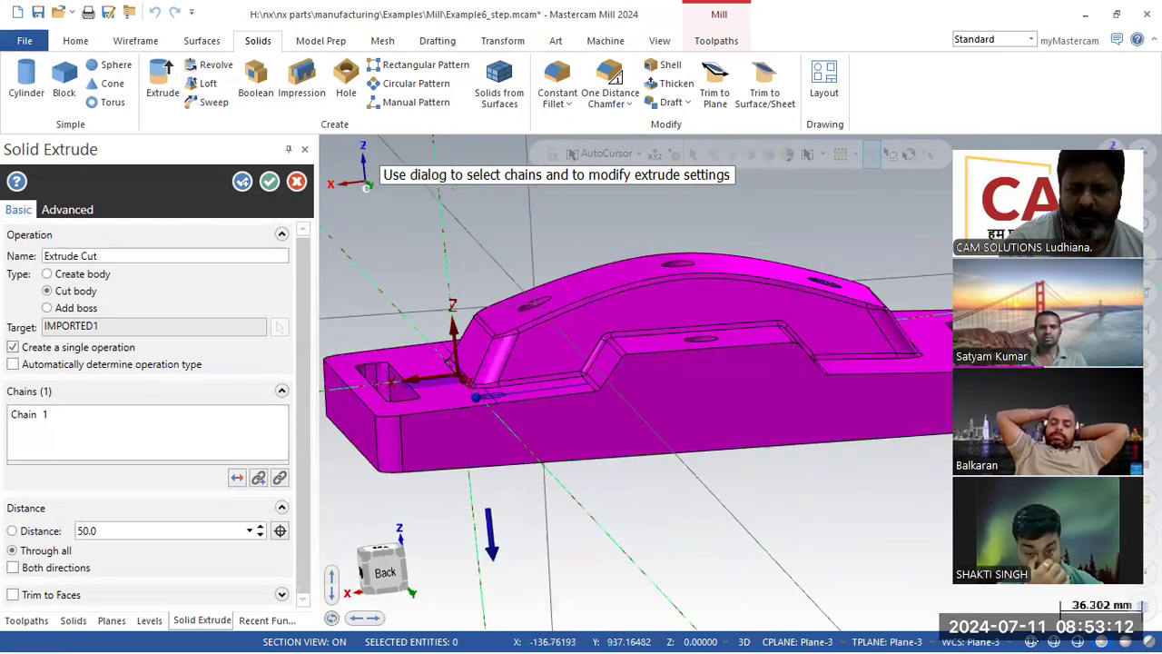
pyautogui.click(1030, 641)
pyautogui.moveTo(786, 541)
pyautogui.mouseDown(button='middle')
pyautogui.moveTo(765, 532)
pyautogui.moveTo(832, 565)
pyautogui.moveTo(809, 587)
pyautogui.moveTo(815, 571)
pyautogui.mouseUp(button='middle')
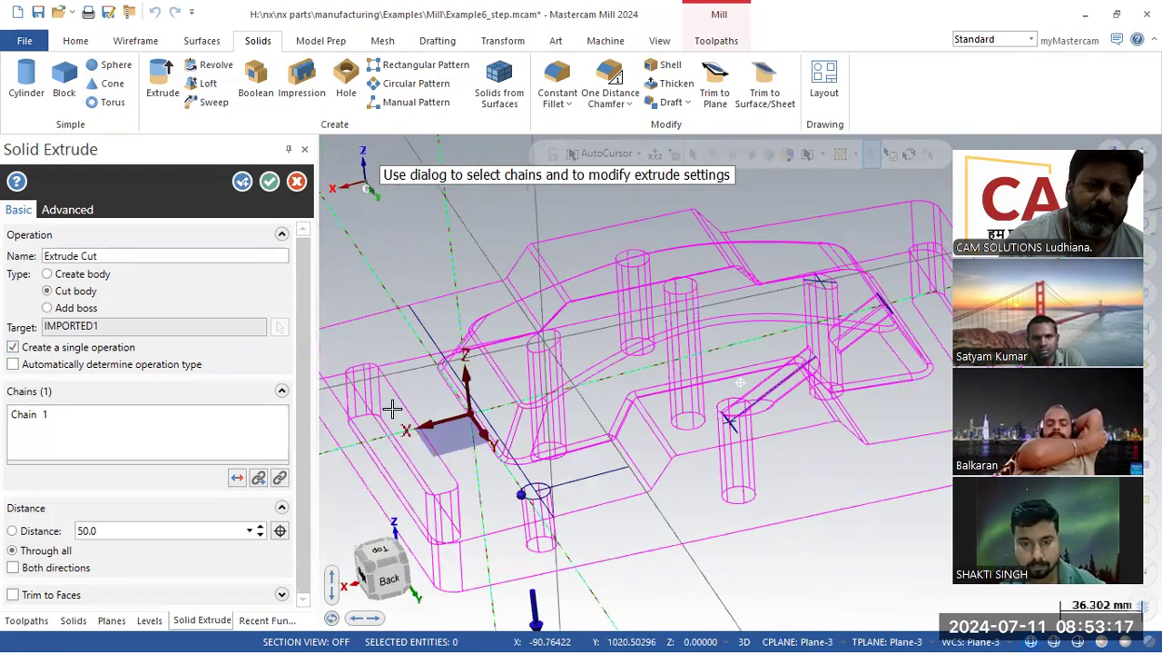
pyautogui.click(295, 183)
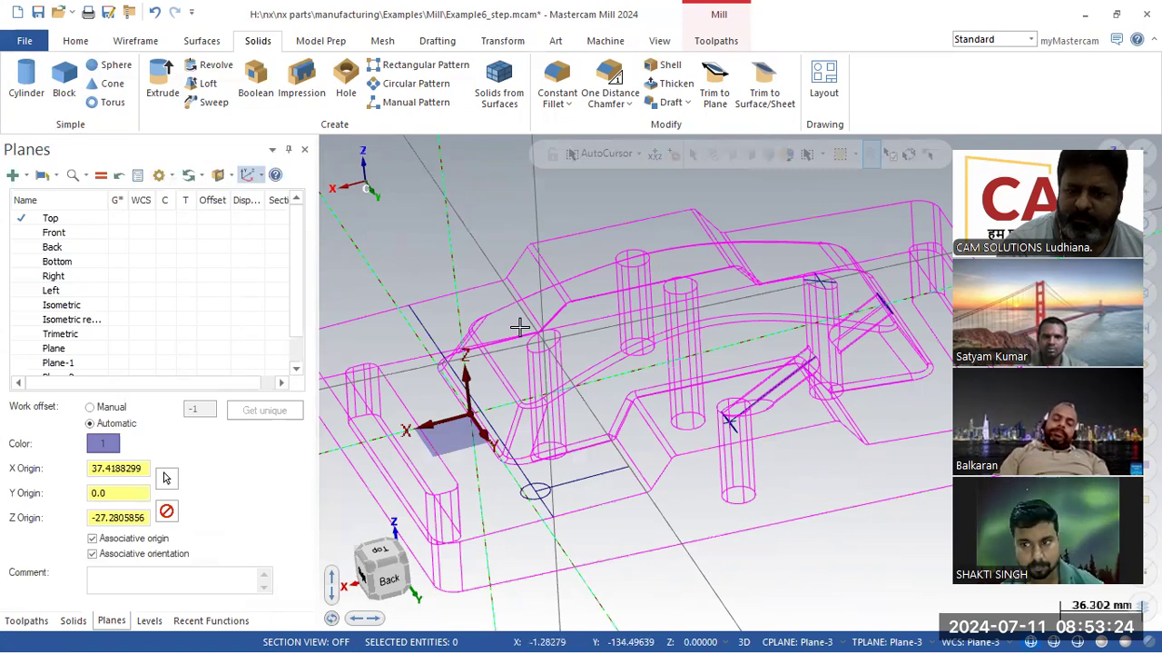
# Return to shaded display and create a new plane from the flat underside face of the base.
pyautogui.scroll(-5, 680, 411)
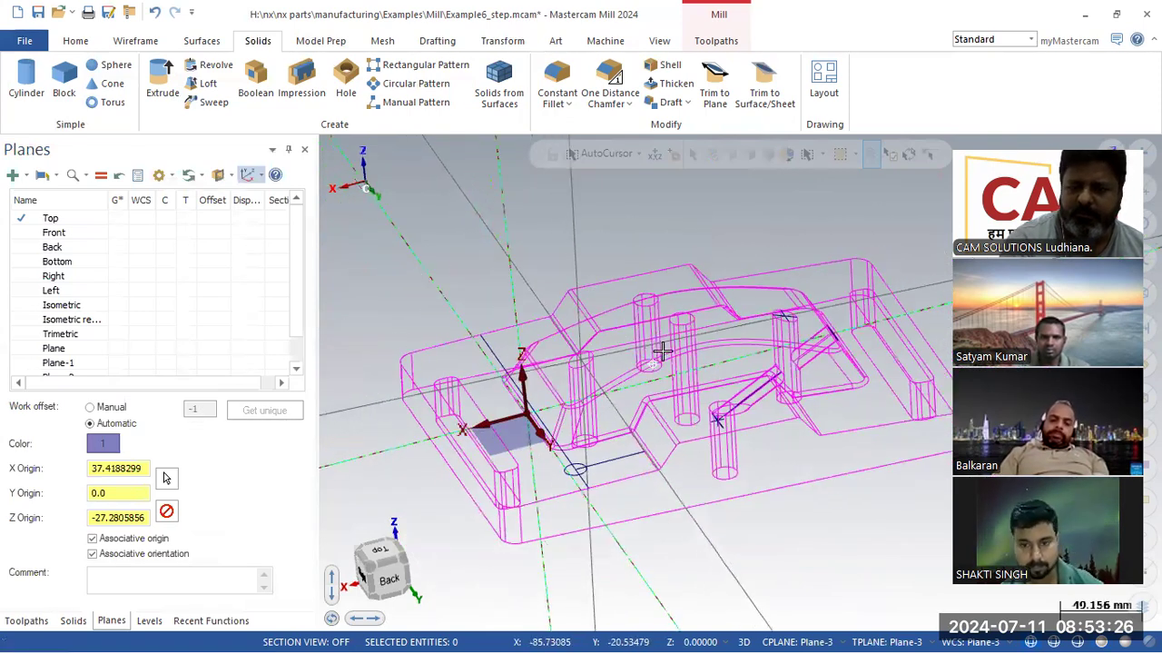
pyautogui.moveTo(663, 350); pyautogui.dragTo(700, 354, button='middle')
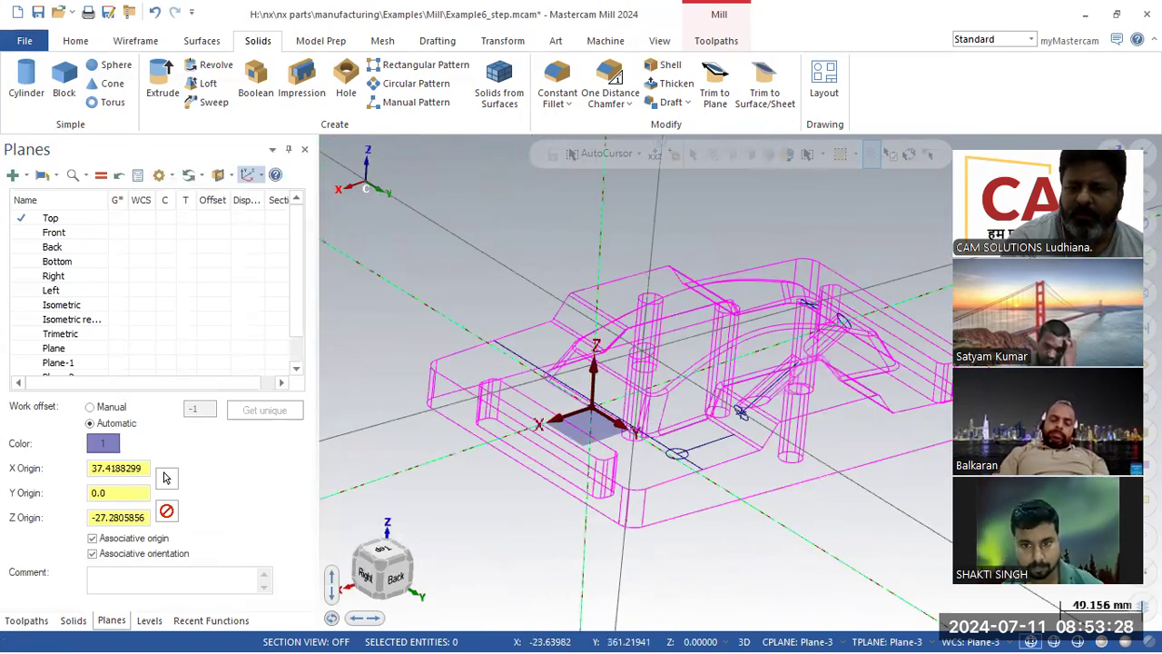
pyautogui.click(1101, 641)
pyautogui.moveTo(737, 514)
pyautogui.mouseDown(button='middle')
pyautogui.moveTo(702, 500)
pyautogui.moveTo(704, 379)
pyautogui.mouseUp(button='middle')
pyautogui.click(39, 175)
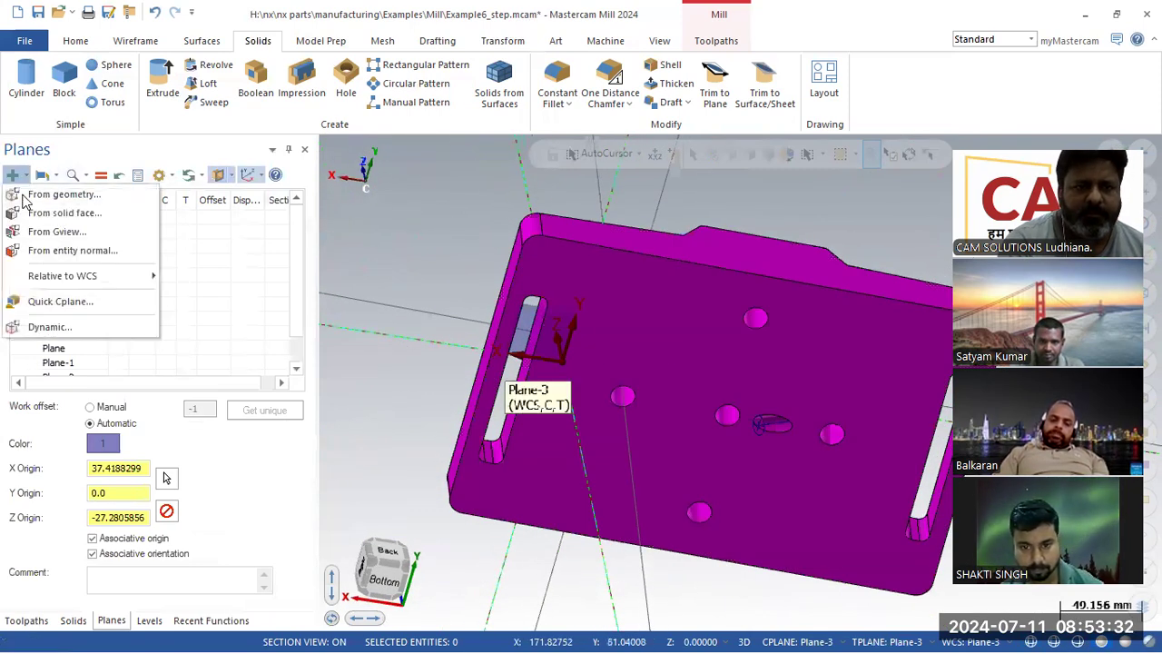
pyautogui.click(63, 212)
pyautogui.click(644, 309)
pyautogui.click(648, 299)
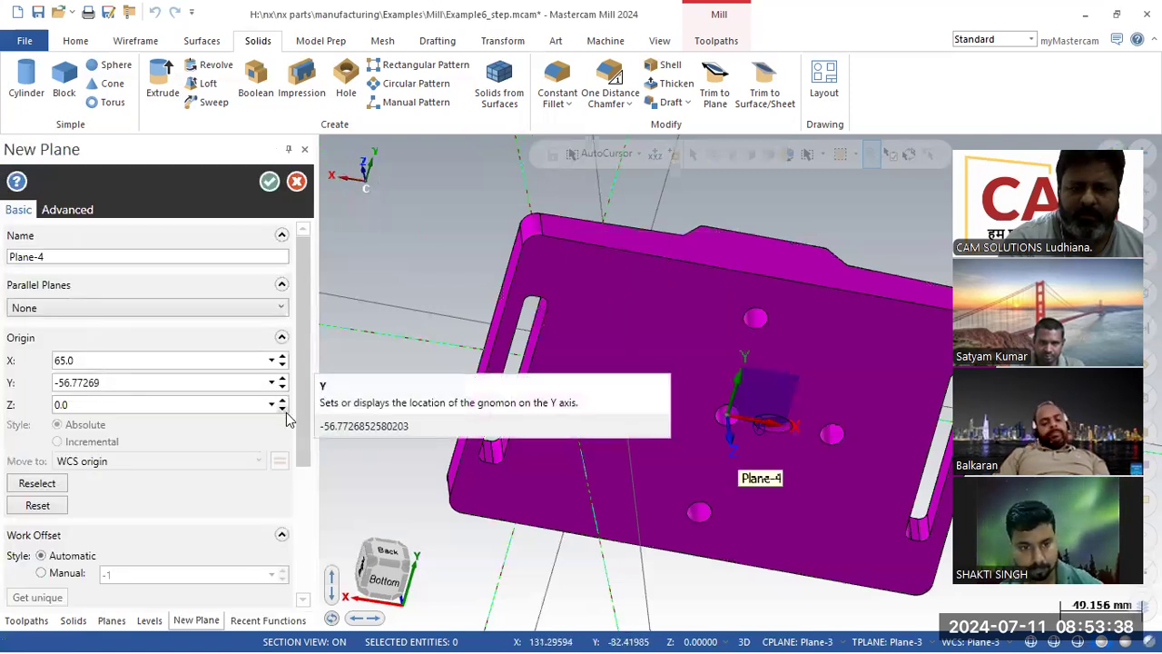
pyautogui.click(268, 182)
# Move the part to the origin using the centre of the circle on the base as the point to translate from.
pyautogui.moveTo(535, 251); pyautogui.dragTo(460, 411, button='middle')
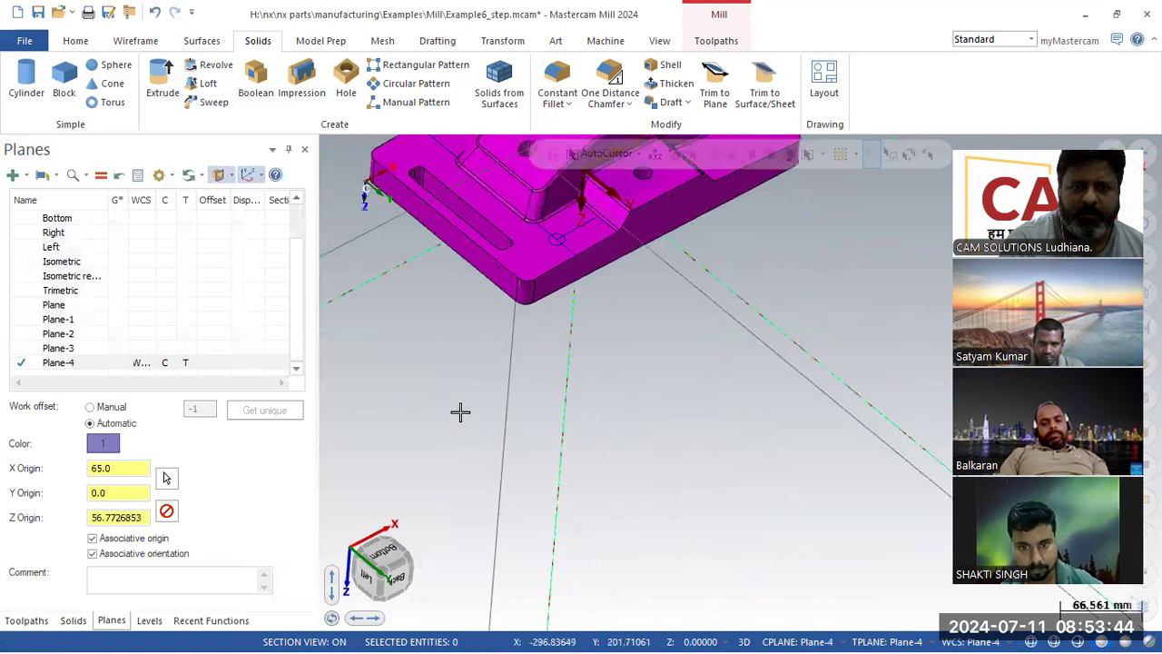
pyautogui.click(500, 47)
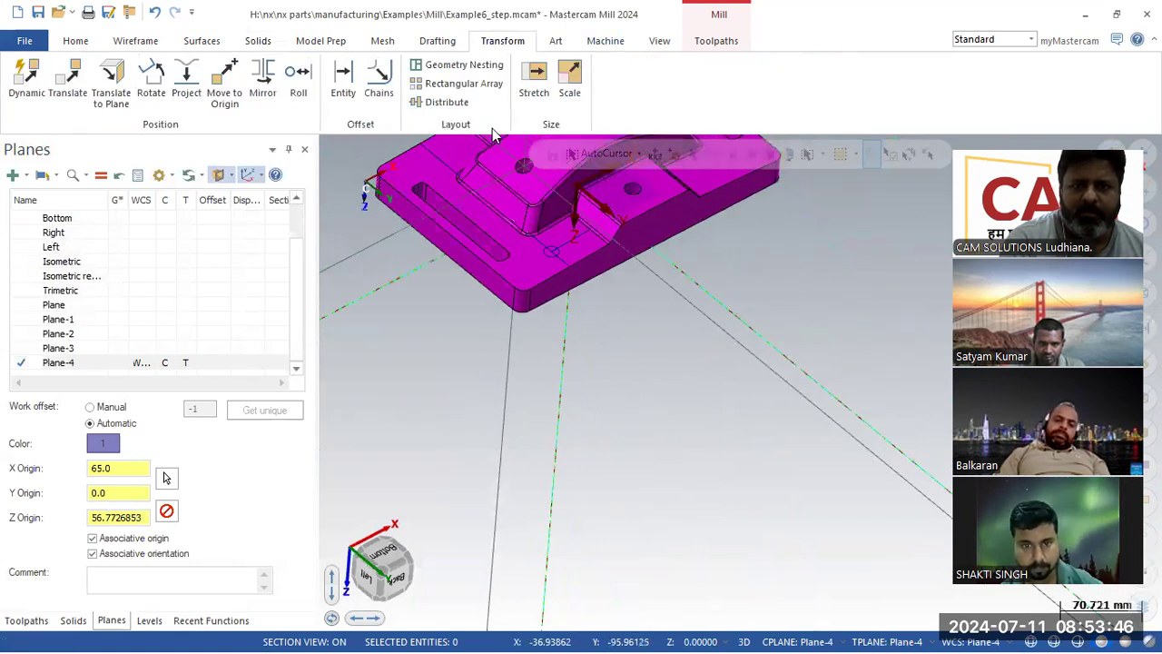
pyautogui.click(224, 83)
pyautogui.click(552, 249)
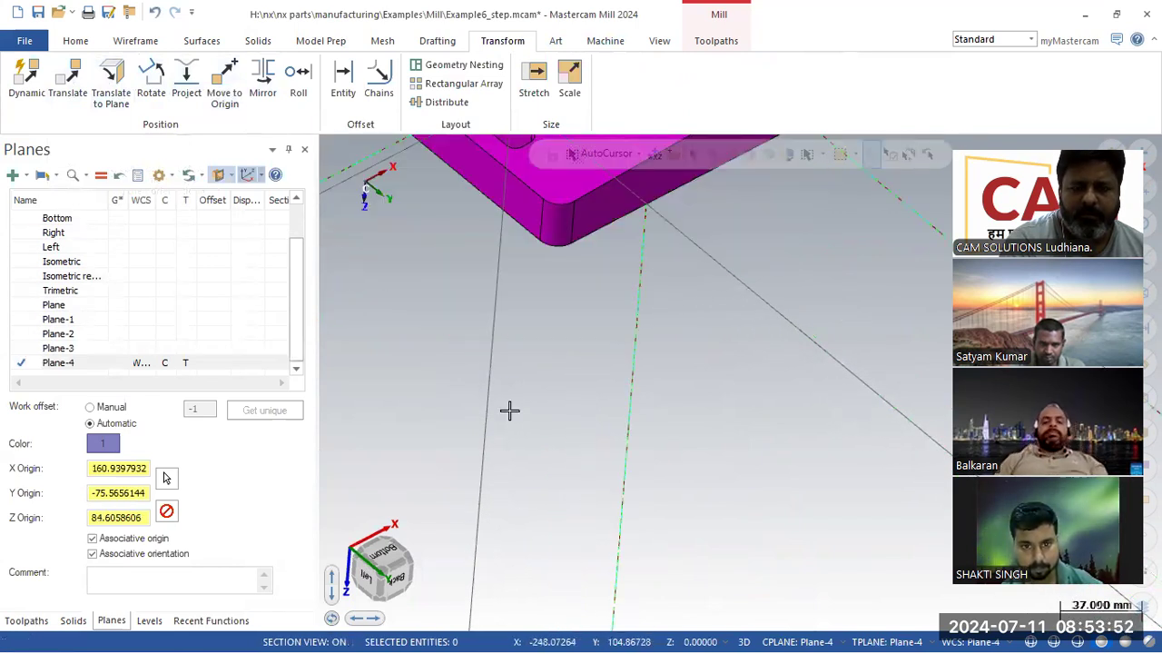
pyautogui.scroll(-5, 549, 437)
pyautogui.moveTo(633, 386); pyautogui.dragTo(640, 345, button='middle')
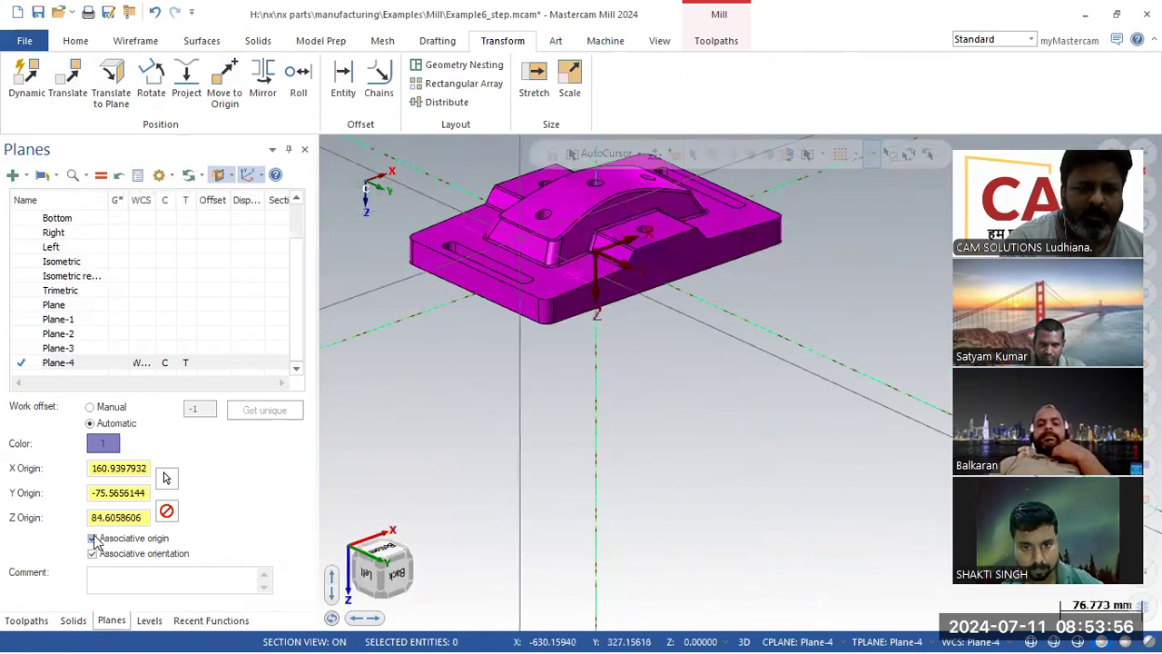
# Turn off the new plane's associative origin and move the part to the origin again from the circle's centre.
pyautogui.click(93, 538)
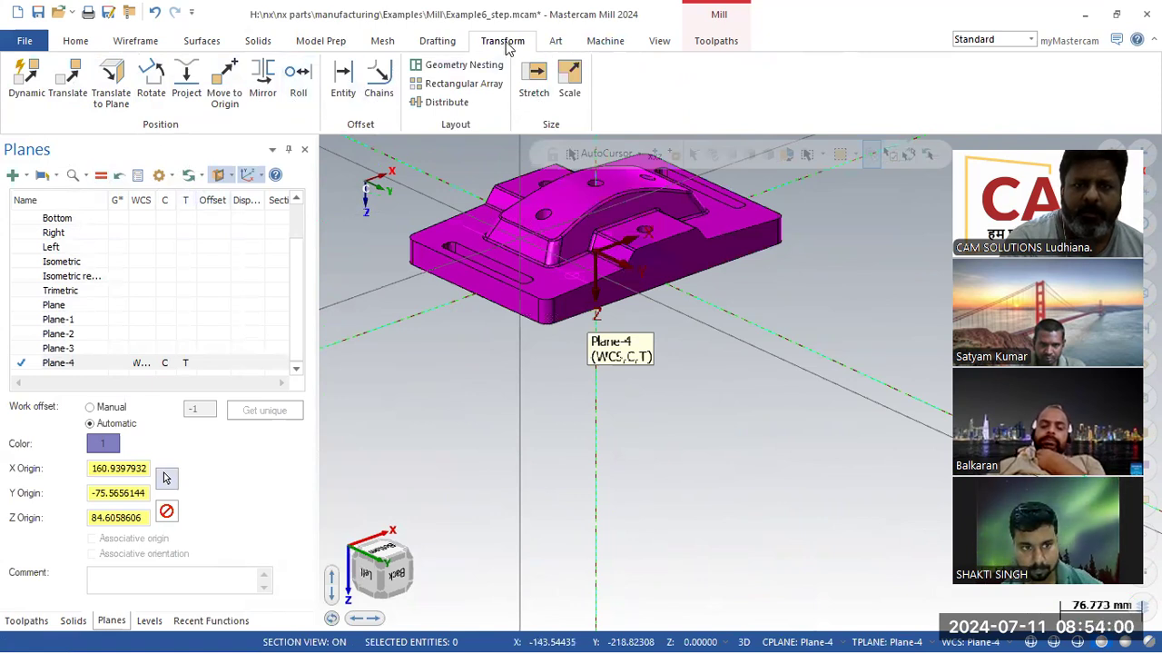
pyautogui.click(223, 92)
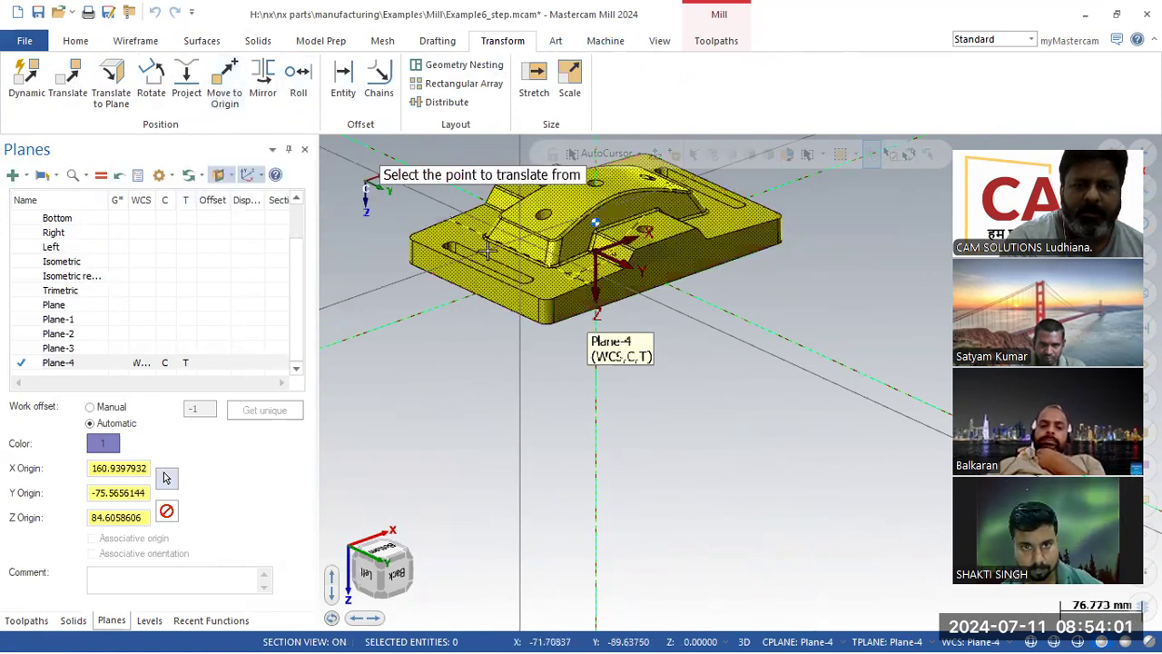
pyautogui.scroll(2, 567, 276)
pyautogui.click(580, 279)
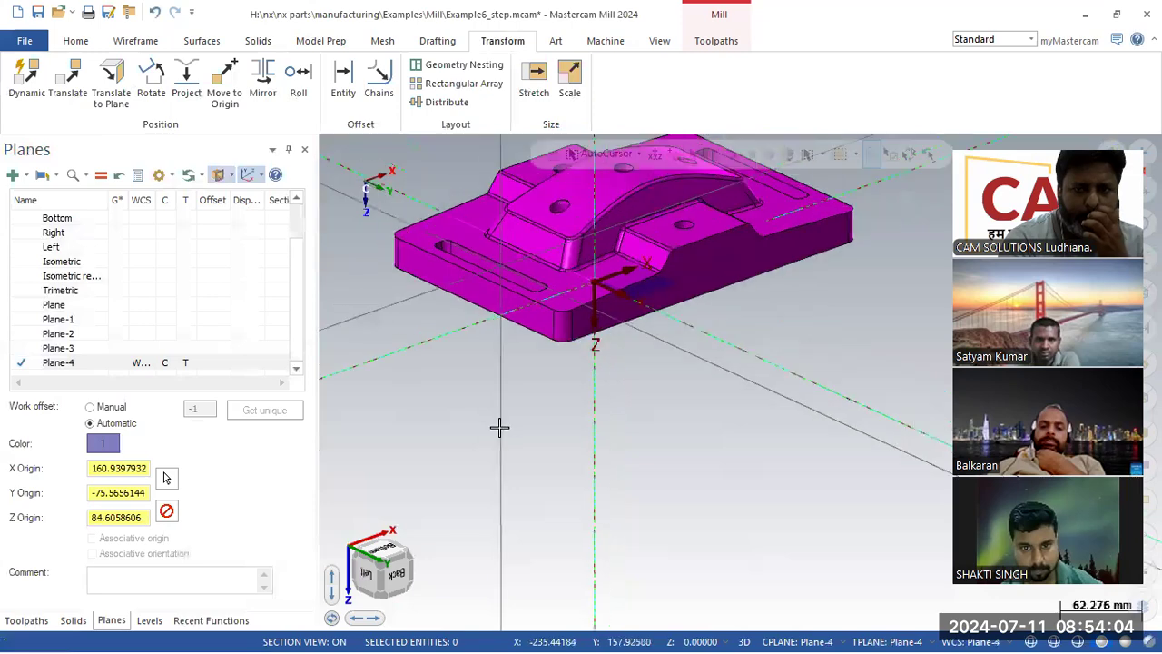
# Delete all the selected wireframe entities, including the lines and circles associated with planes.
pyautogui.scroll(4, 620, 232)
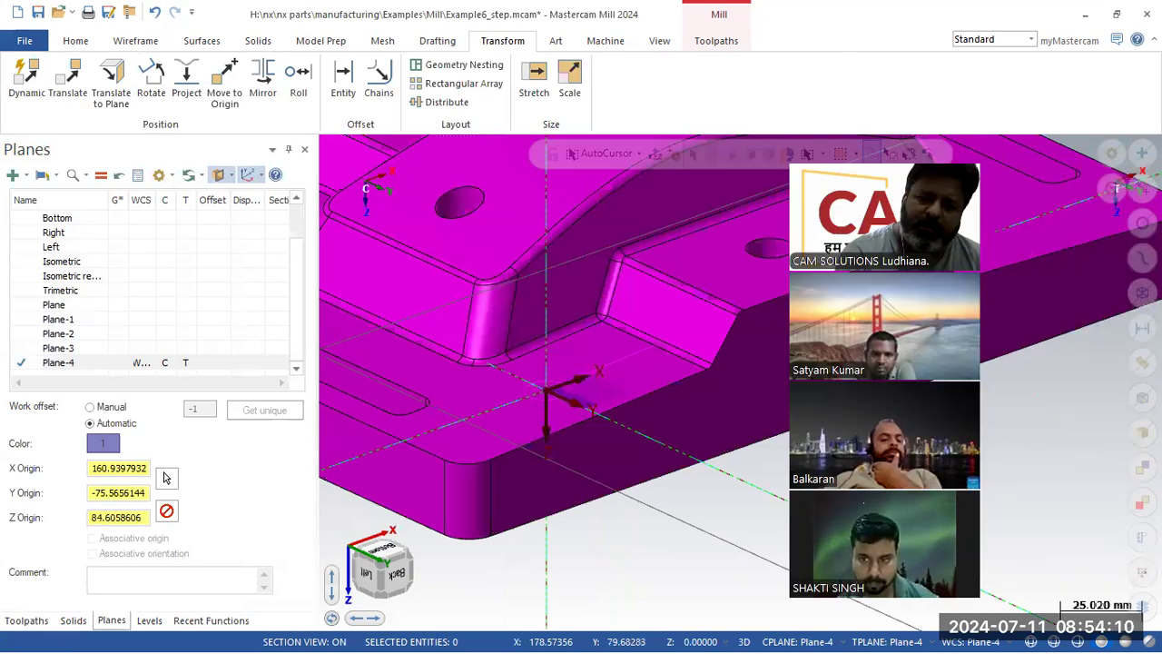
pyautogui.hotkey('ctrl', 'a')
pyautogui.press('Delete')
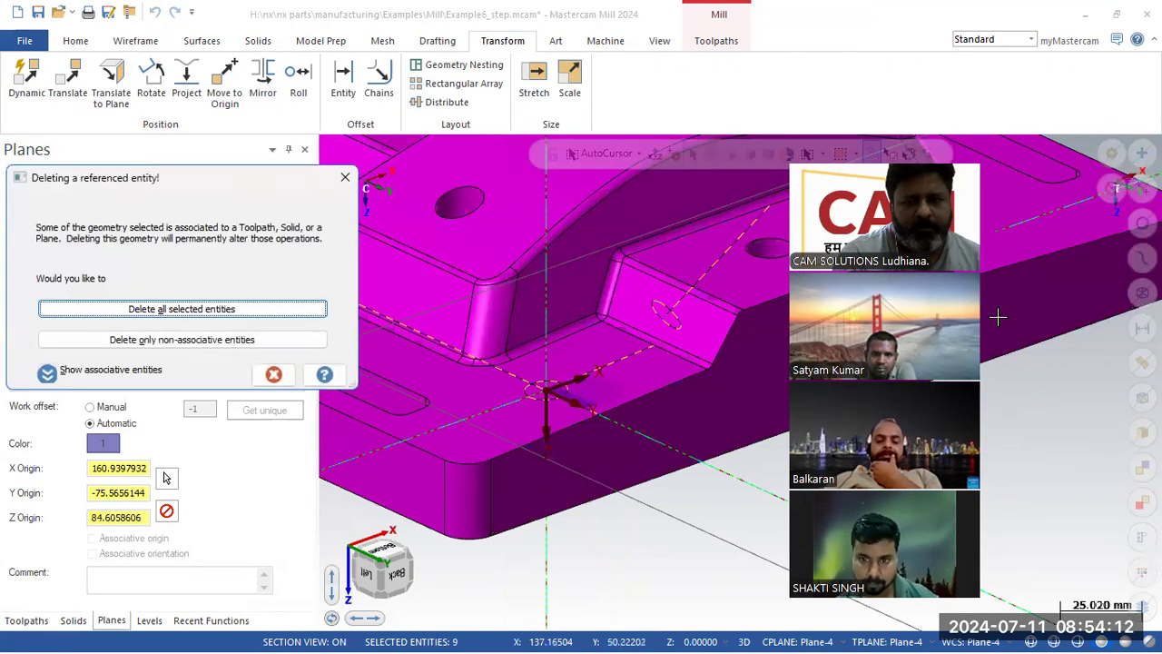
pyautogui.click(159, 309)
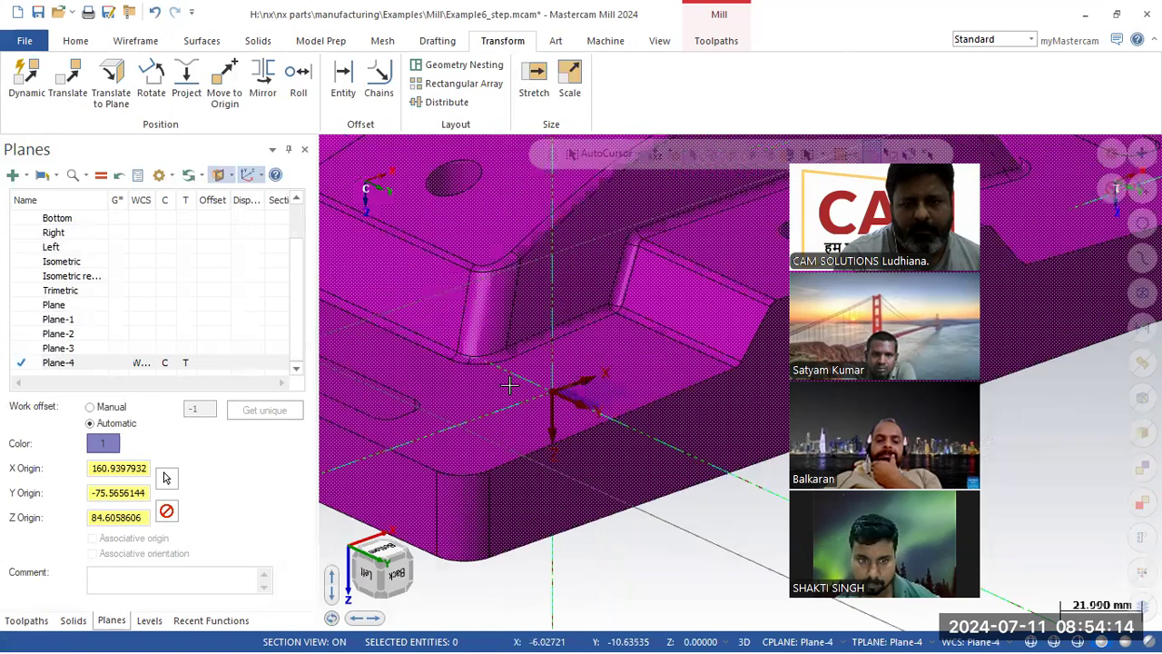
# Draw a circle with a radius of about 5.5 mm centred on the active plane's origin on the base face.
pyautogui.click(135, 41)
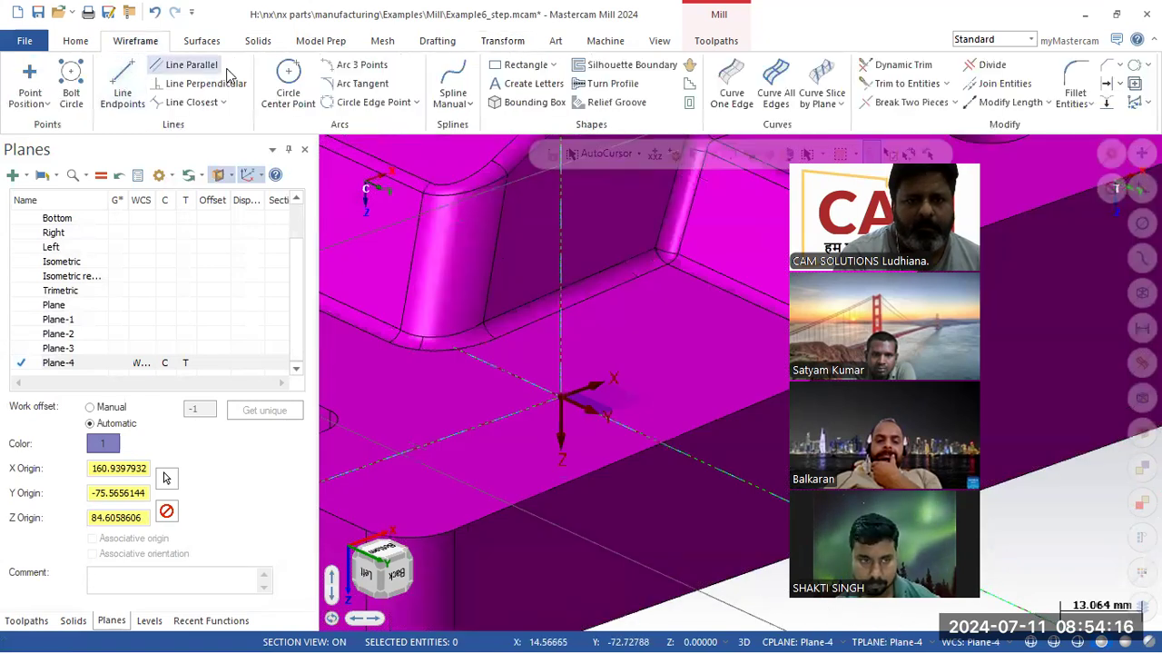
pyautogui.click(288, 86)
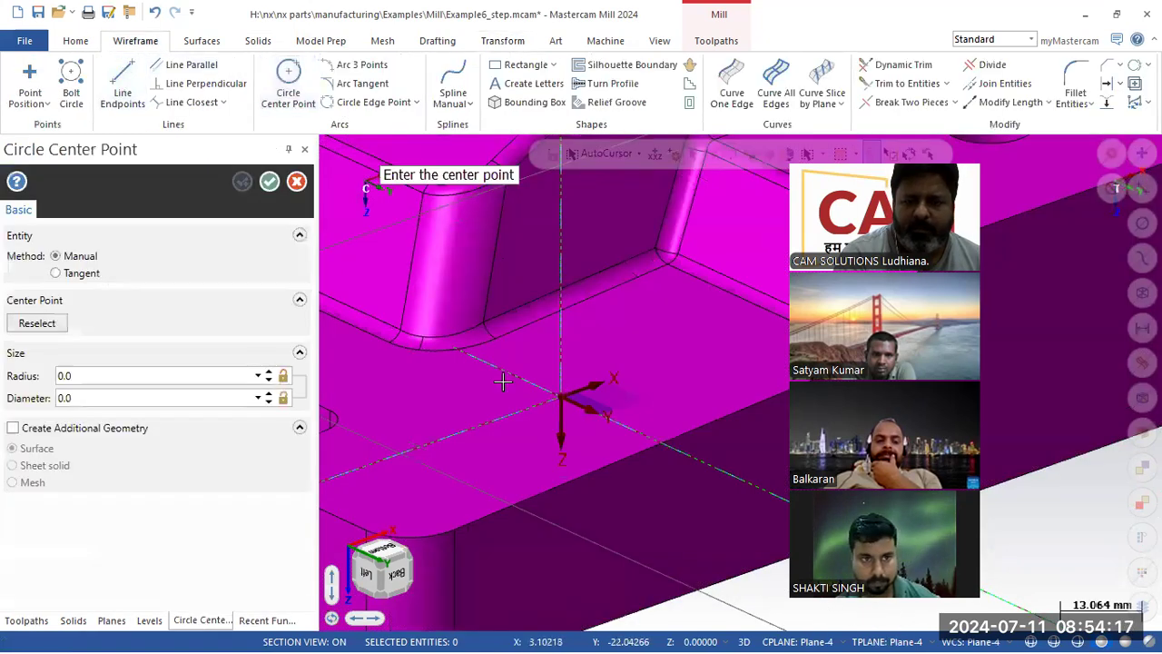
pyautogui.click(563, 401)
pyautogui.click(527, 401)
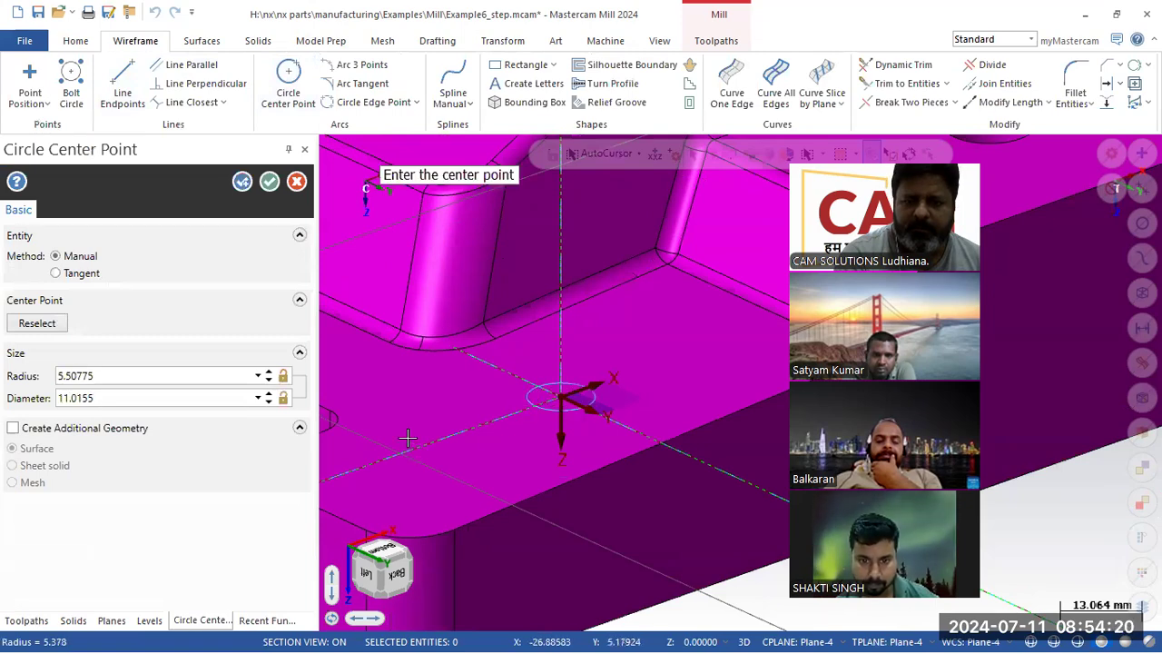
pyautogui.click(270, 183)
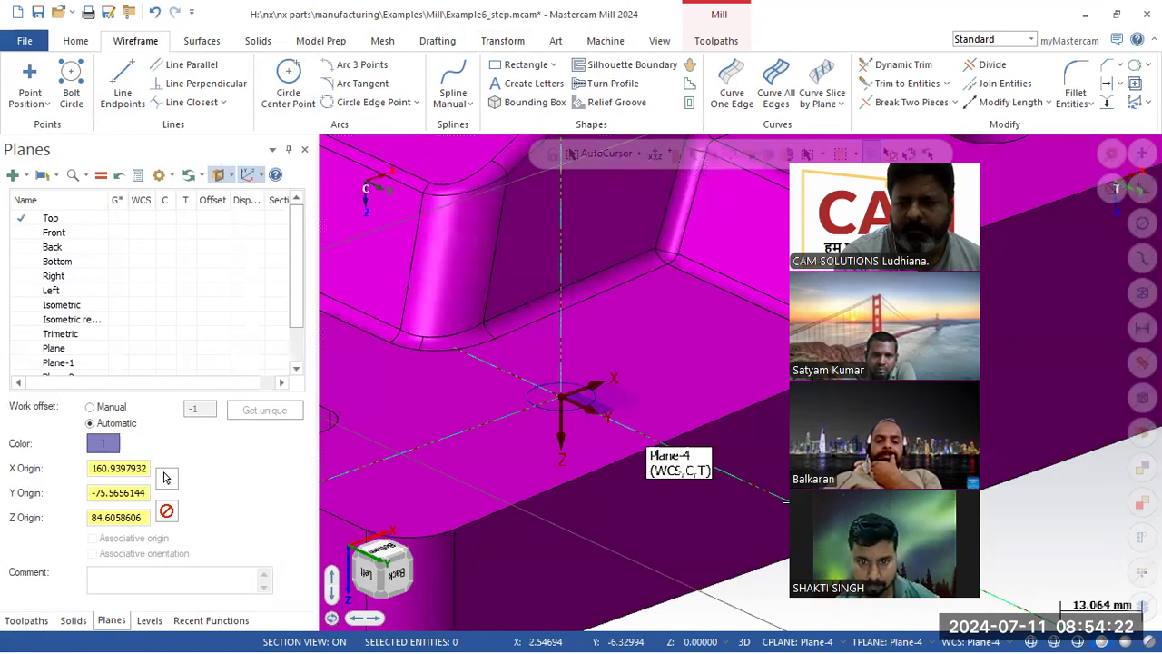
# Examine how the circle sits against the base face from the front, in wireframe and in shaded display.
pyautogui.moveTo(648, 462); pyautogui.dragTo(671, 503, button='middle')
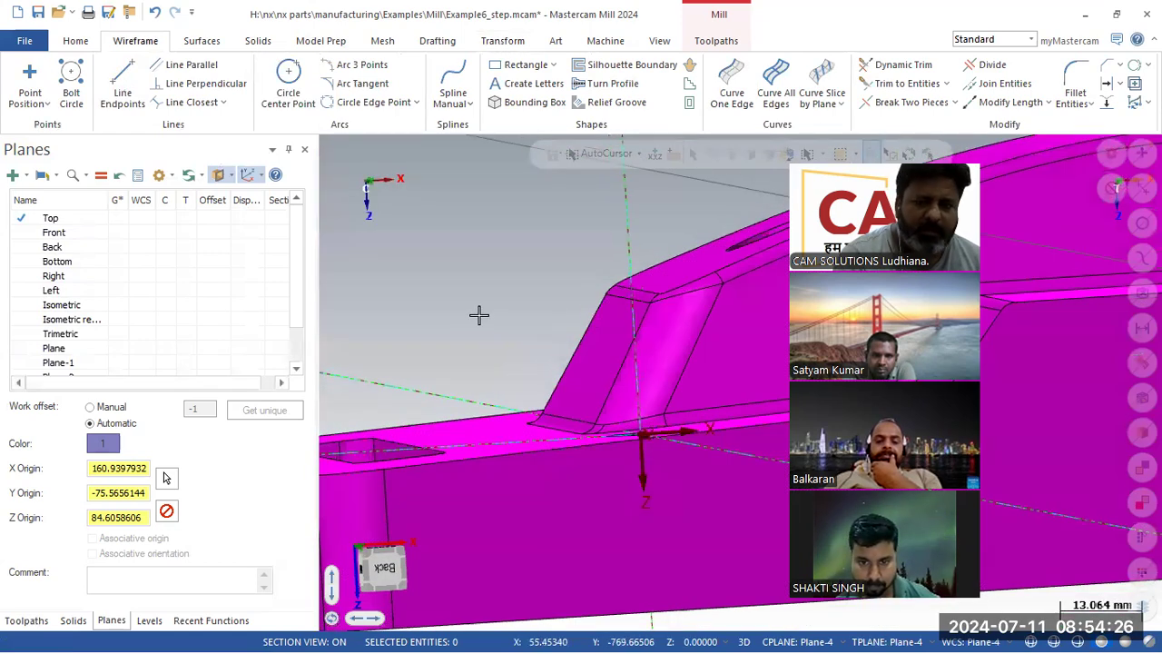
pyautogui.rightClick(479, 314)
pyautogui.hotkey('alt', '2')
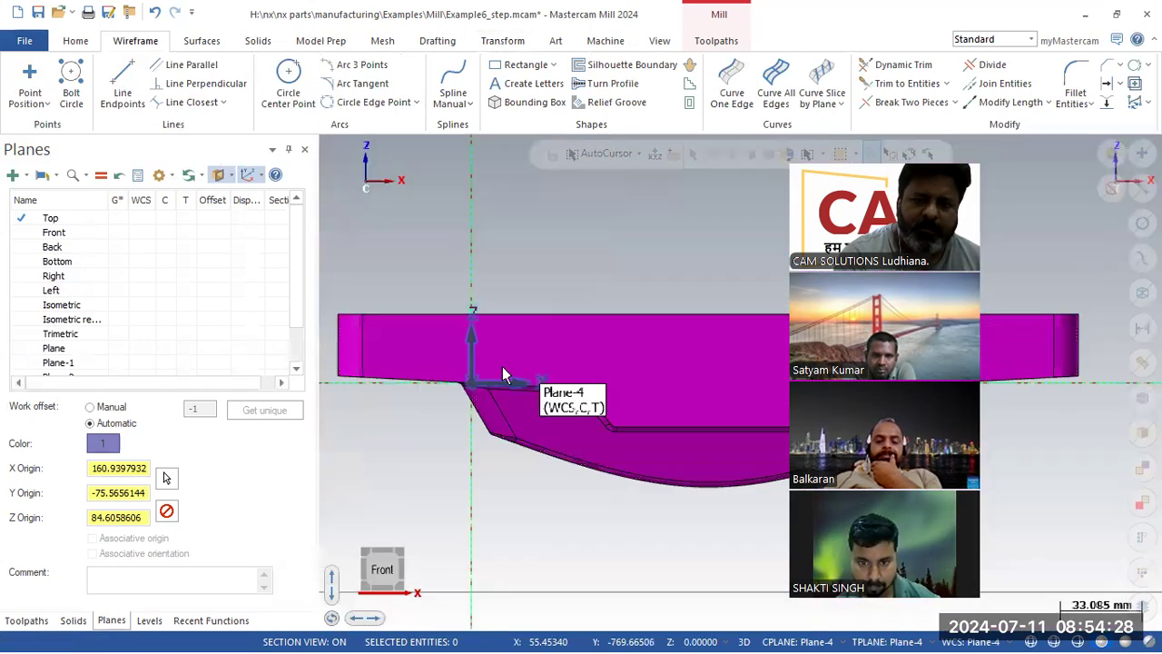
pyautogui.scroll(5, 479, 373)
pyautogui.scroll(1, 461, 424)
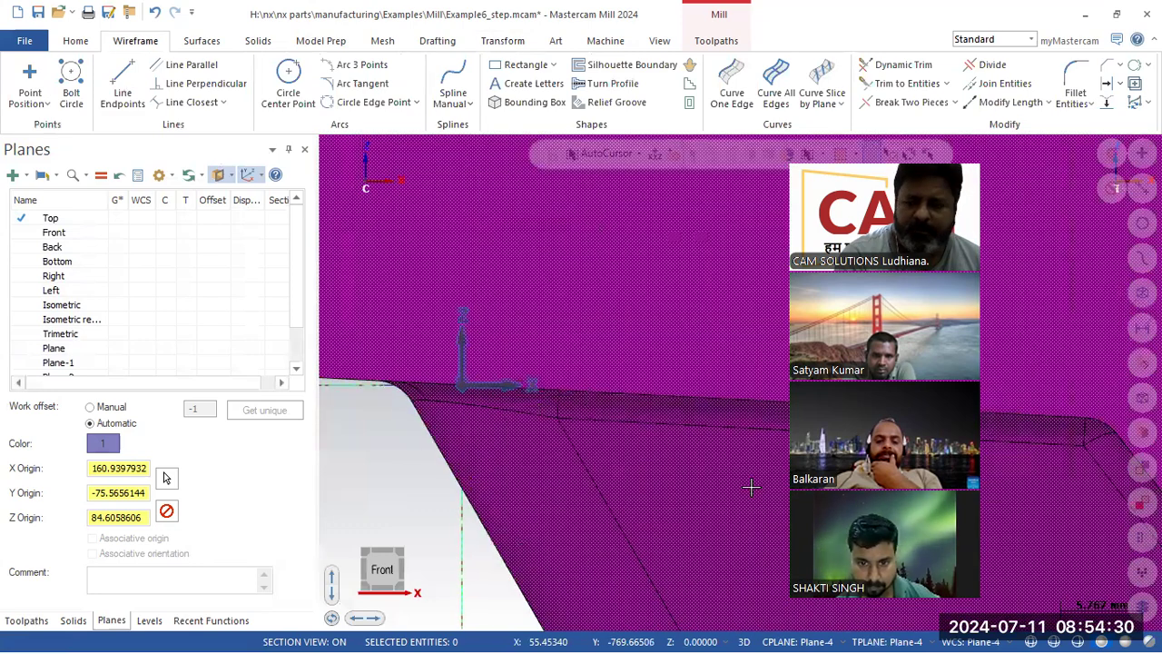
pyautogui.click(1030, 641)
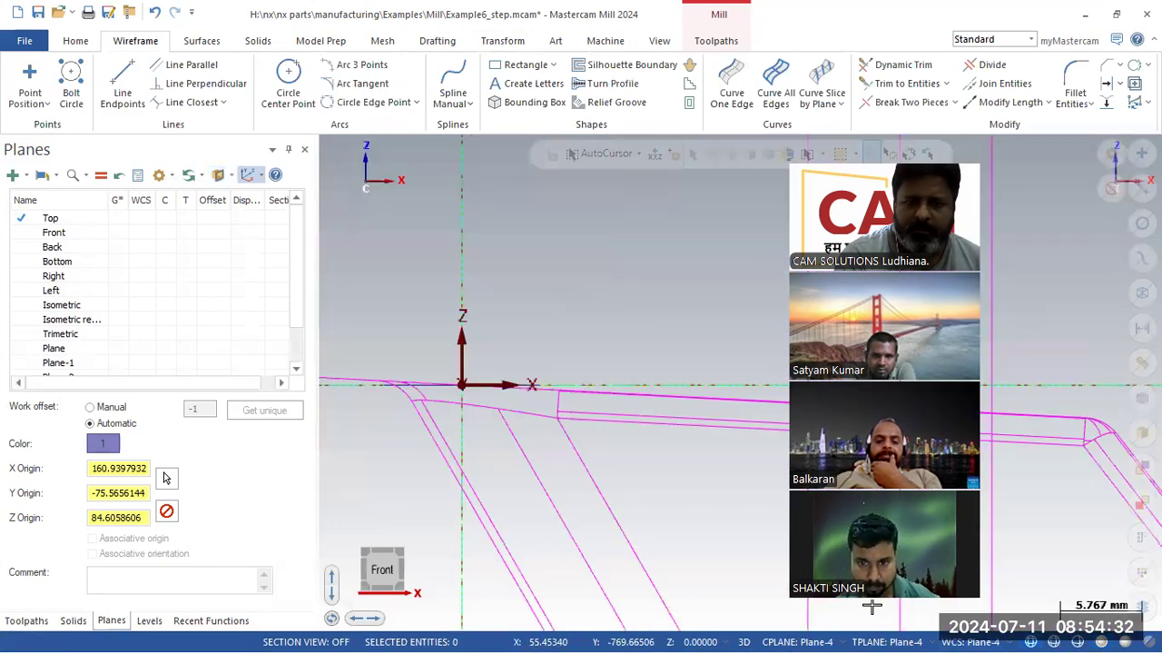
pyautogui.scroll(2, 609, 389)
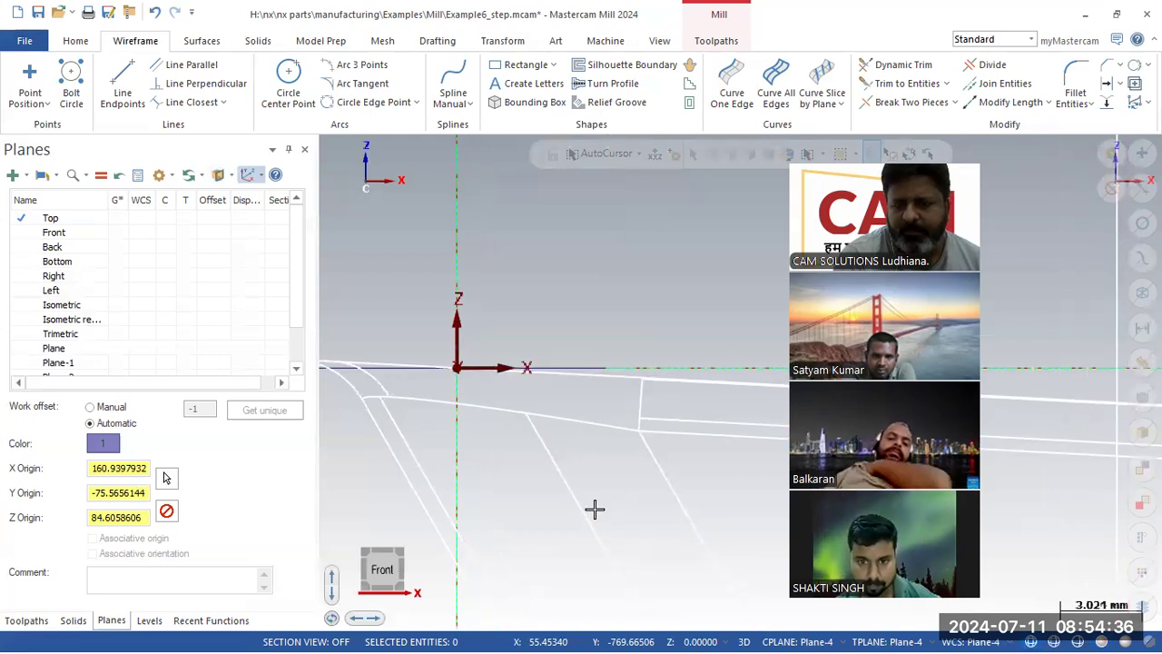
pyautogui.scroll(-1, 673, 390)
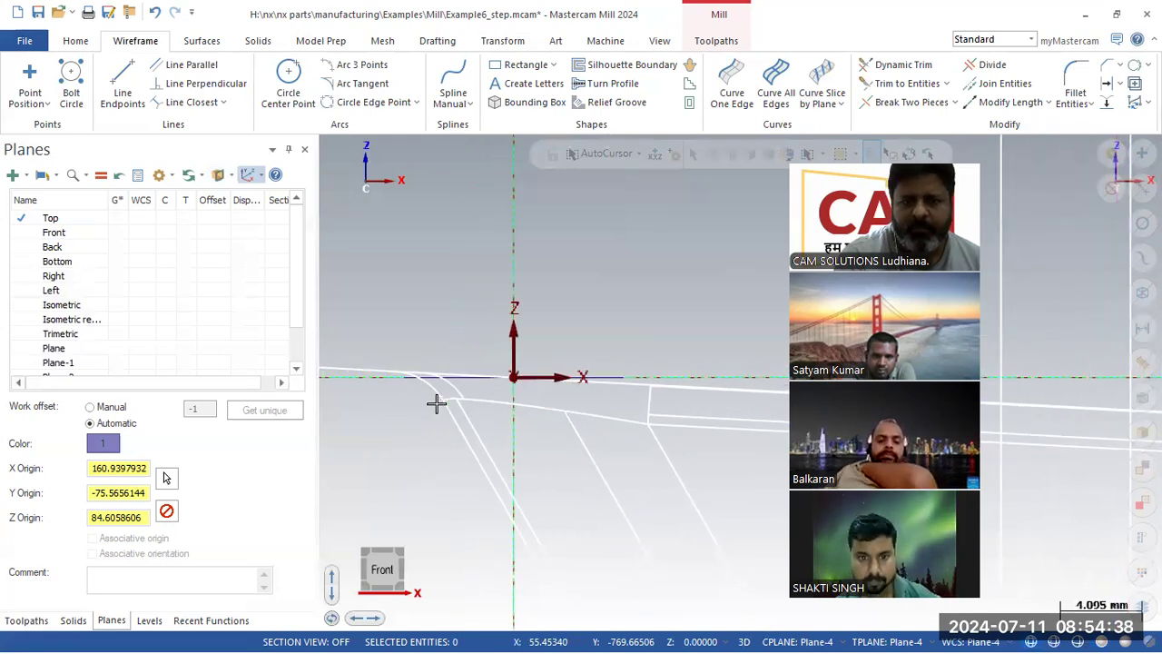
pyautogui.click(1102, 642)
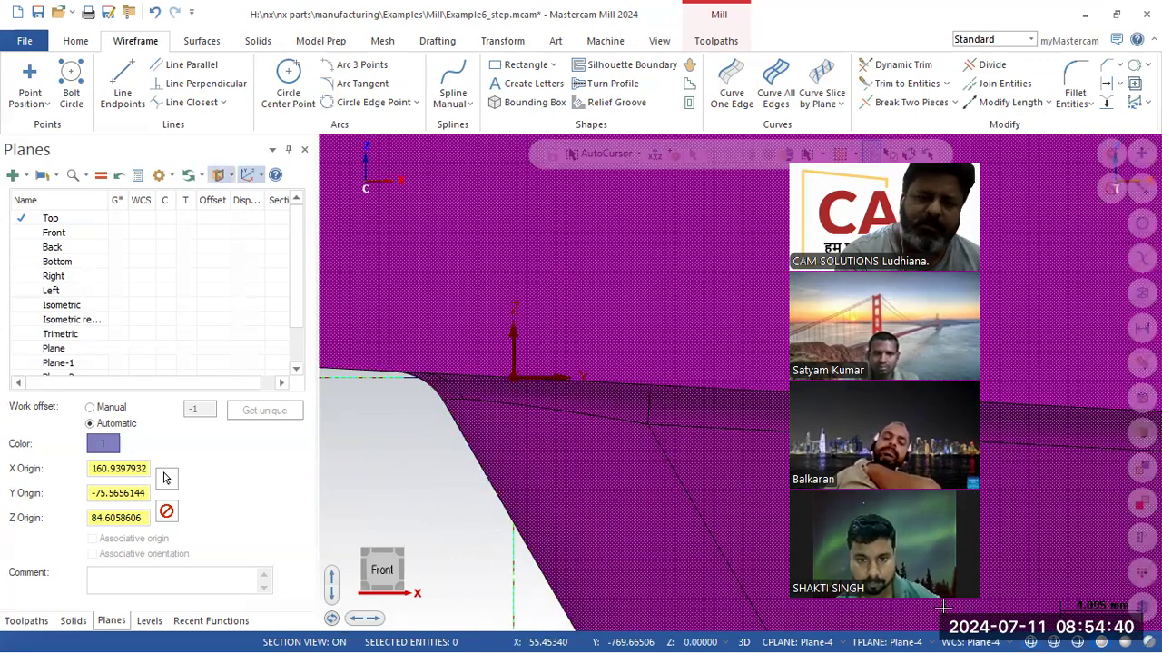
pyautogui.moveTo(499, 336)
pyautogui.mouseDown(button='middle')
pyautogui.moveTo(615, 413)
pyautogui.moveTo(593, 500)
pyautogui.moveTo(609, 490)
pyautogui.moveTo(581, 472)
pyautogui.moveTo(558, 487)
pyautogui.mouseUp(button='middle')
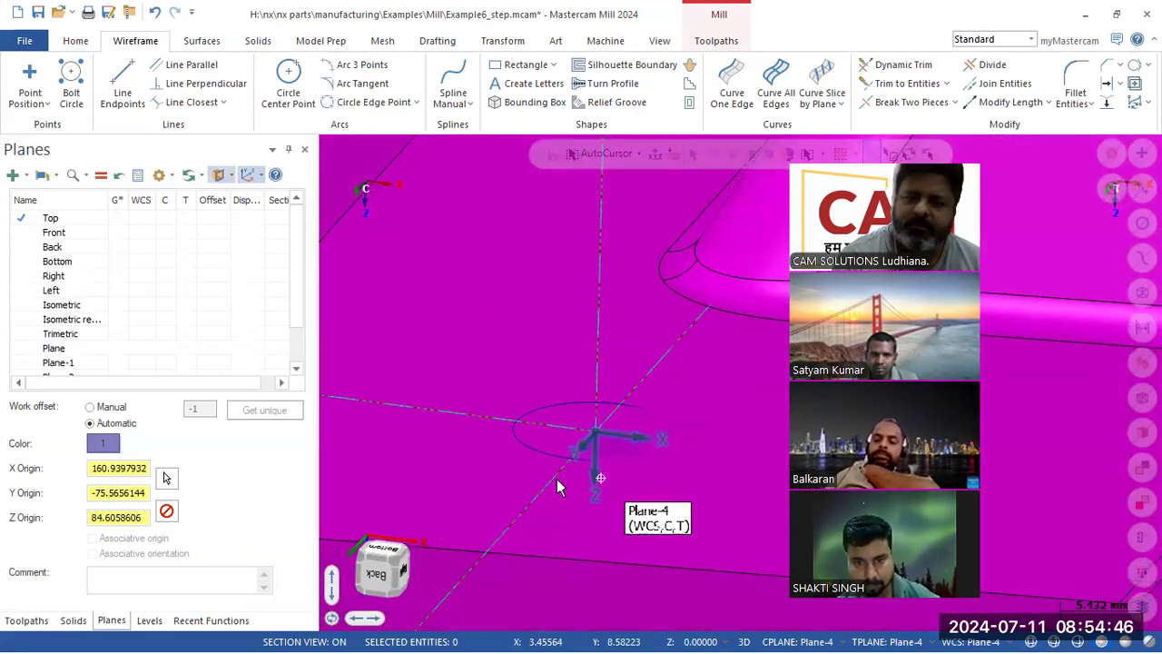
# Extrude the circle as a cut through all in both directions to make a hole in the base.
pyautogui.click(256, 41)
pyautogui.click(163, 80)
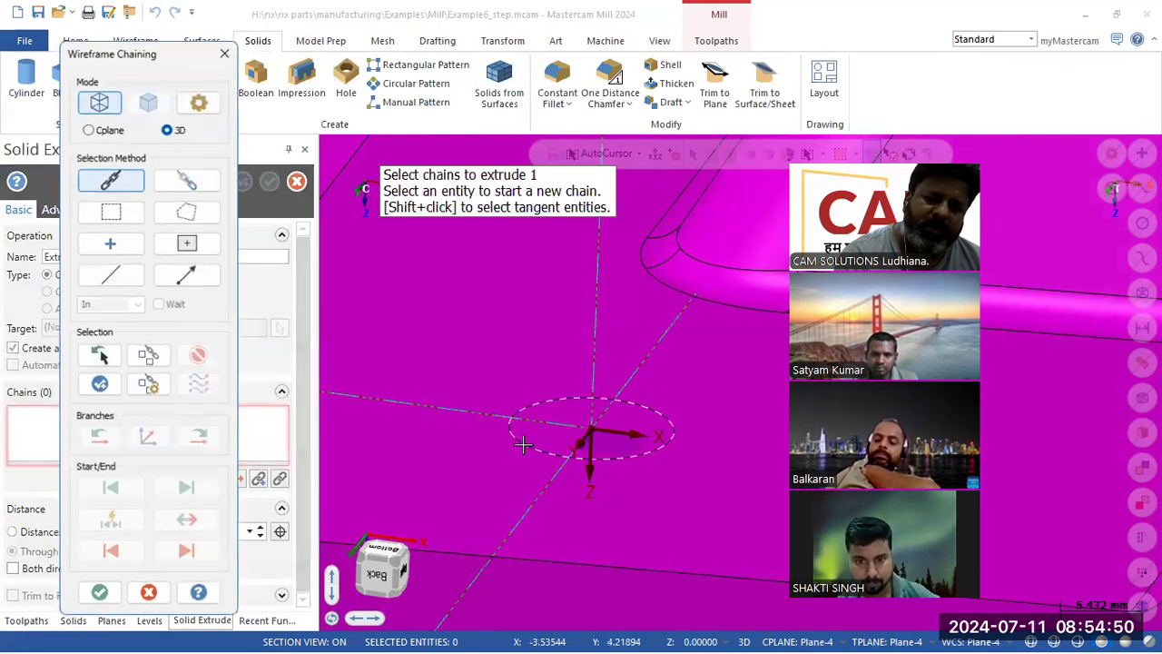
pyautogui.click(669, 439)
pyautogui.click(96, 593)
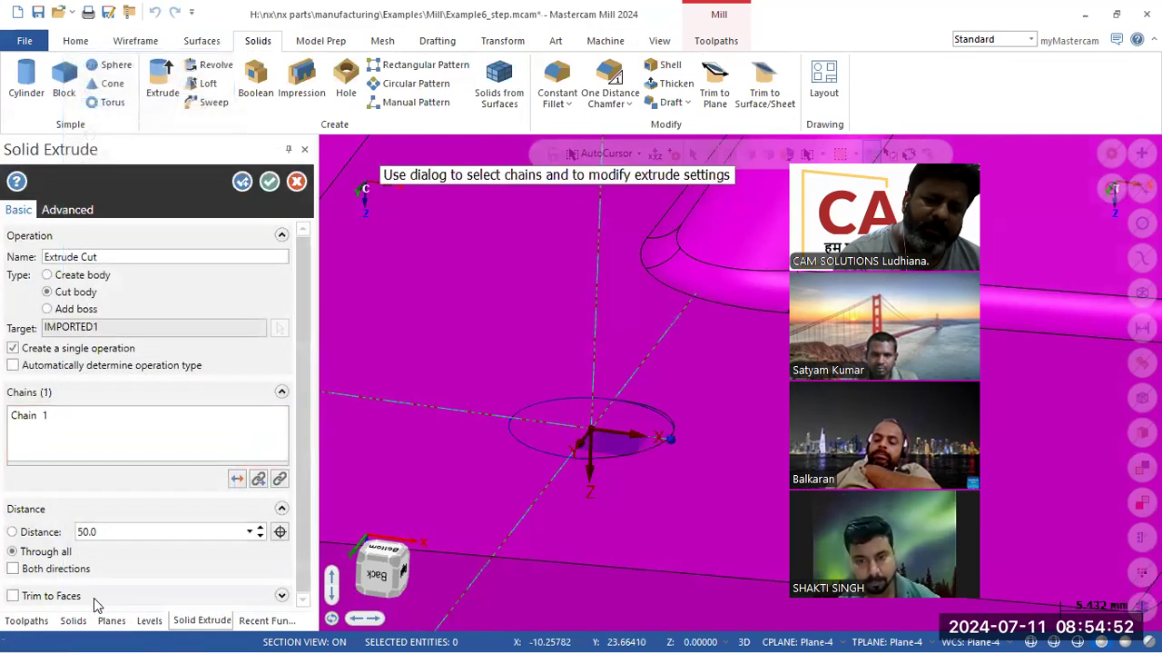
pyautogui.scroll(4, 656, 394)
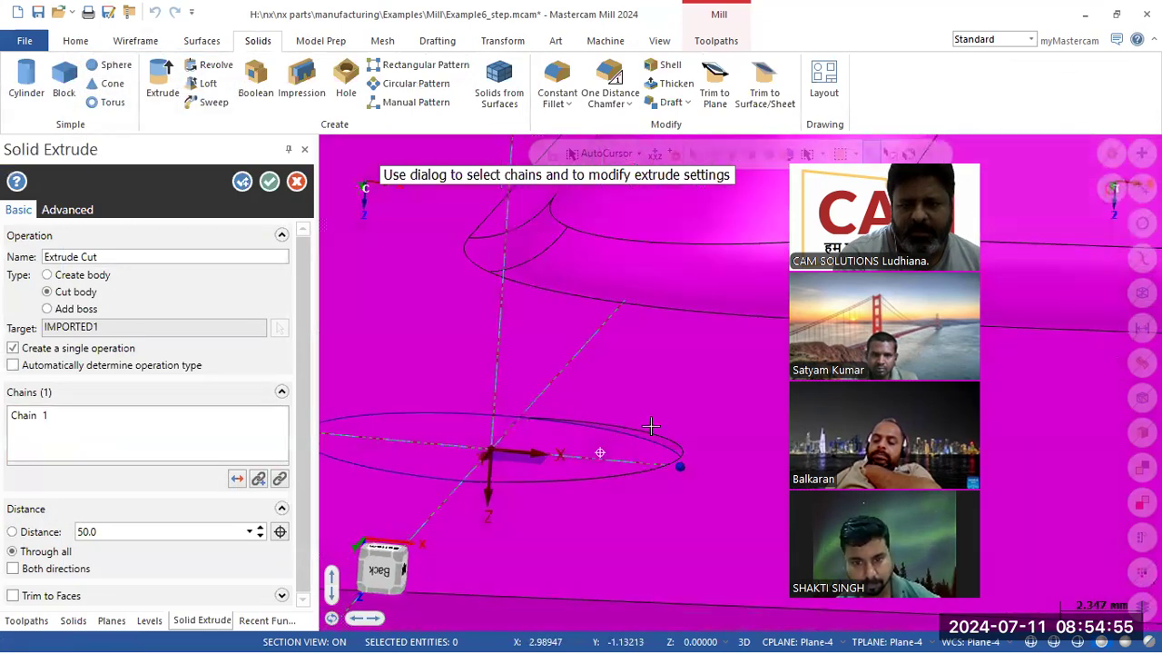
pyautogui.moveTo(650, 426); pyautogui.dragTo(410, 435, button='middle')
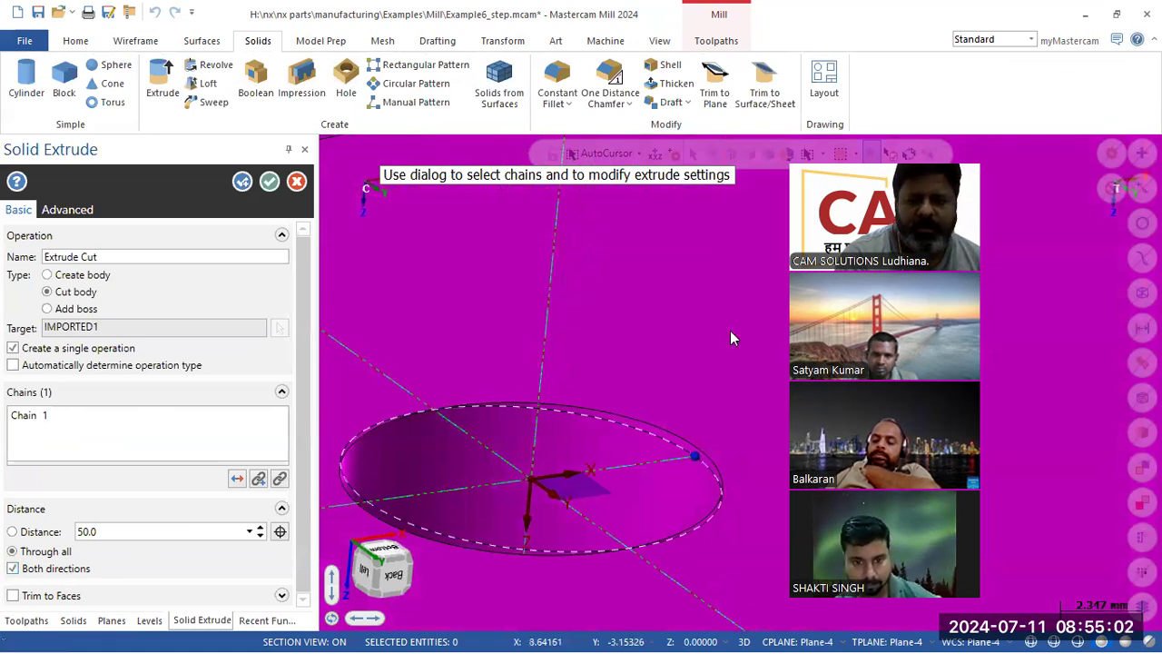
pyautogui.scroll(-6, 729, 330)
pyautogui.moveTo(584, 350)
pyautogui.mouseDown(button='middle')
pyautogui.moveTo(589, 407)
pyautogui.moveTo(580, 372)
pyautogui.mouseUp(button='middle')
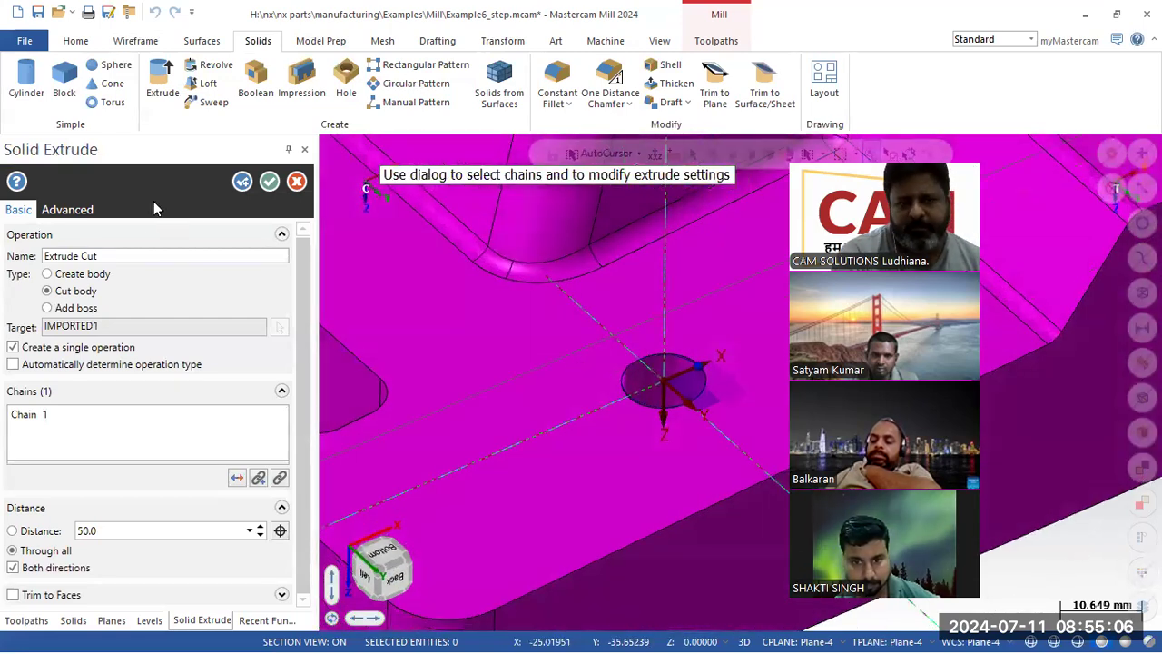
pyautogui.click(269, 182)
# Inspect the cut hole at the plane's origin and its location on the whole part.
pyautogui.scroll(-3, 459, 300)
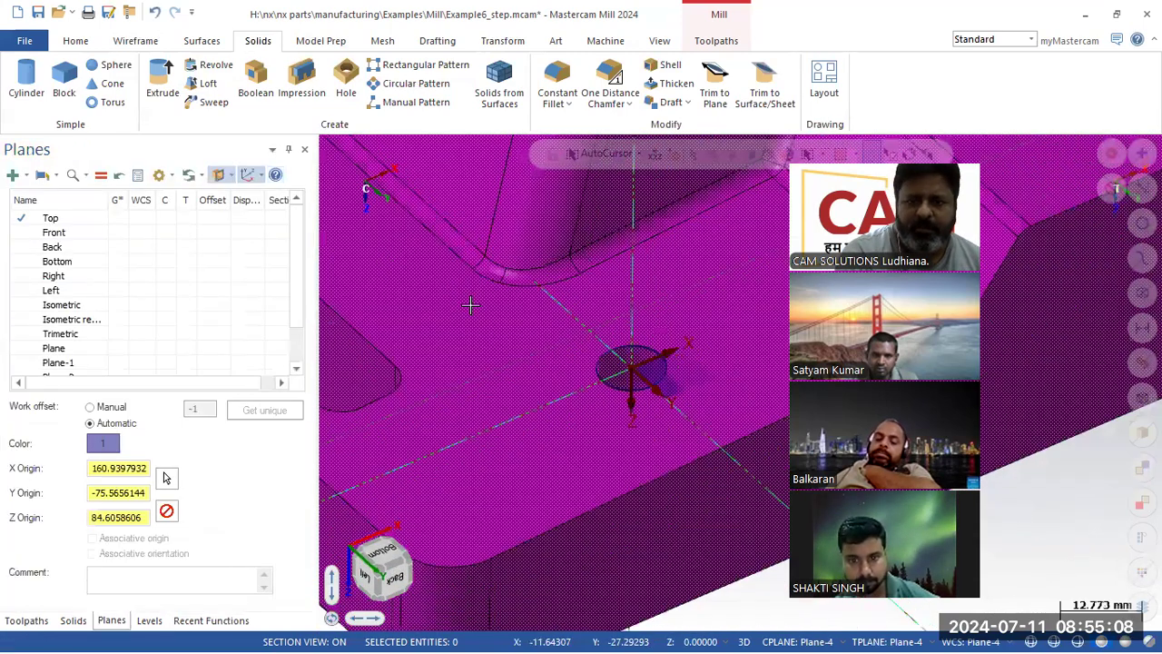
pyautogui.scroll(-8, 469, 305)
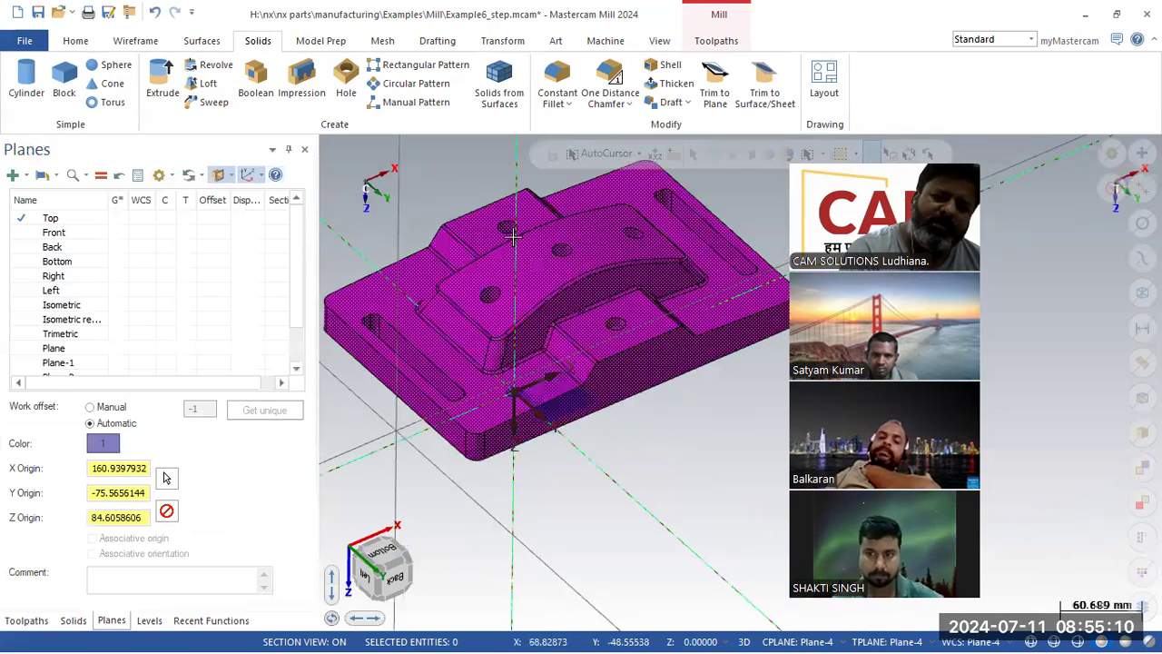
pyautogui.scroll(2, 464, 443)
pyautogui.scroll(3, 536, 418)
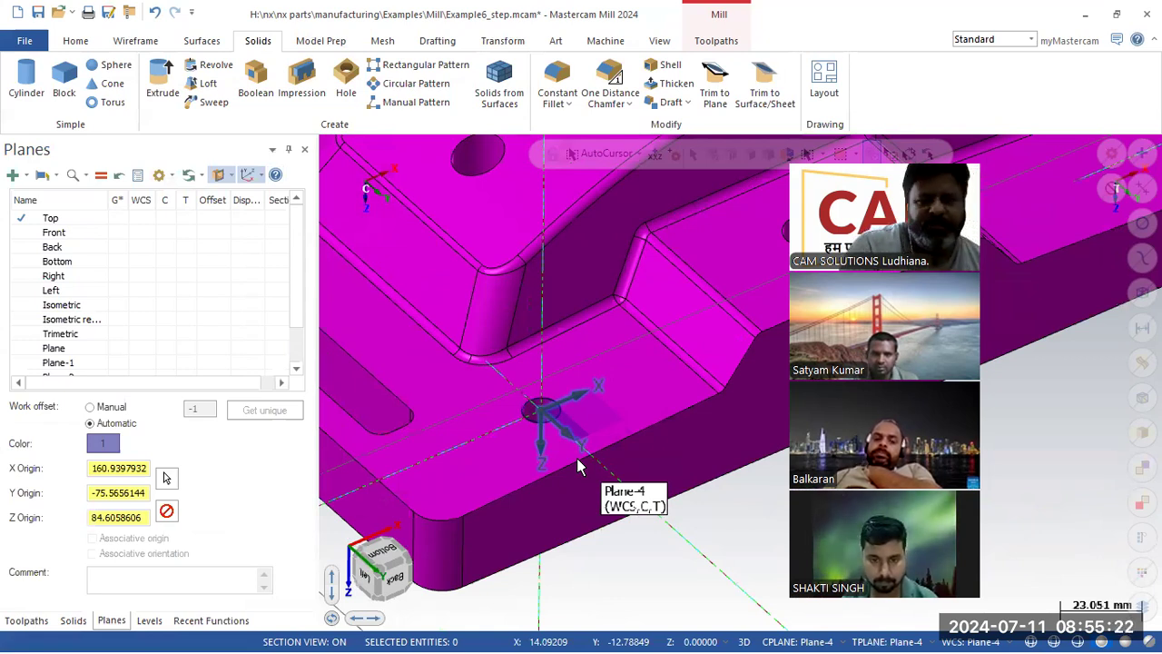
pyautogui.scroll(-4, 576, 457)
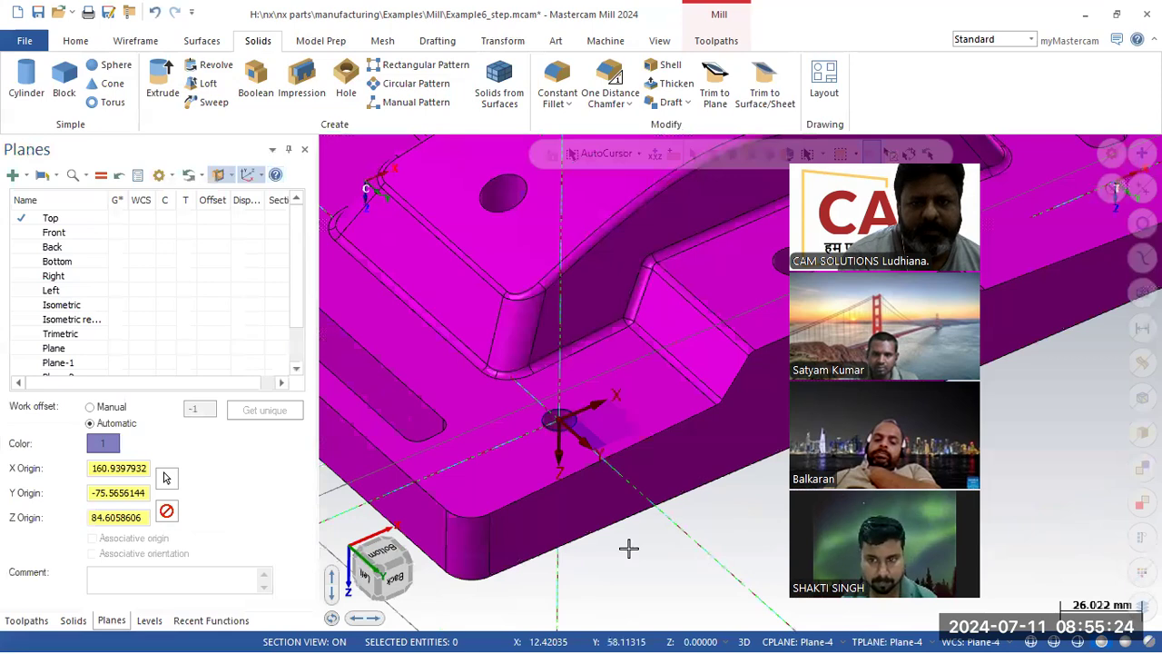
pyautogui.moveTo(548, 498)
pyautogui.mouseDown(button='middle')
pyautogui.moveTo(518, 474)
pyautogui.moveTo(533, 485)
pyautogui.mouseUp(button='middle')
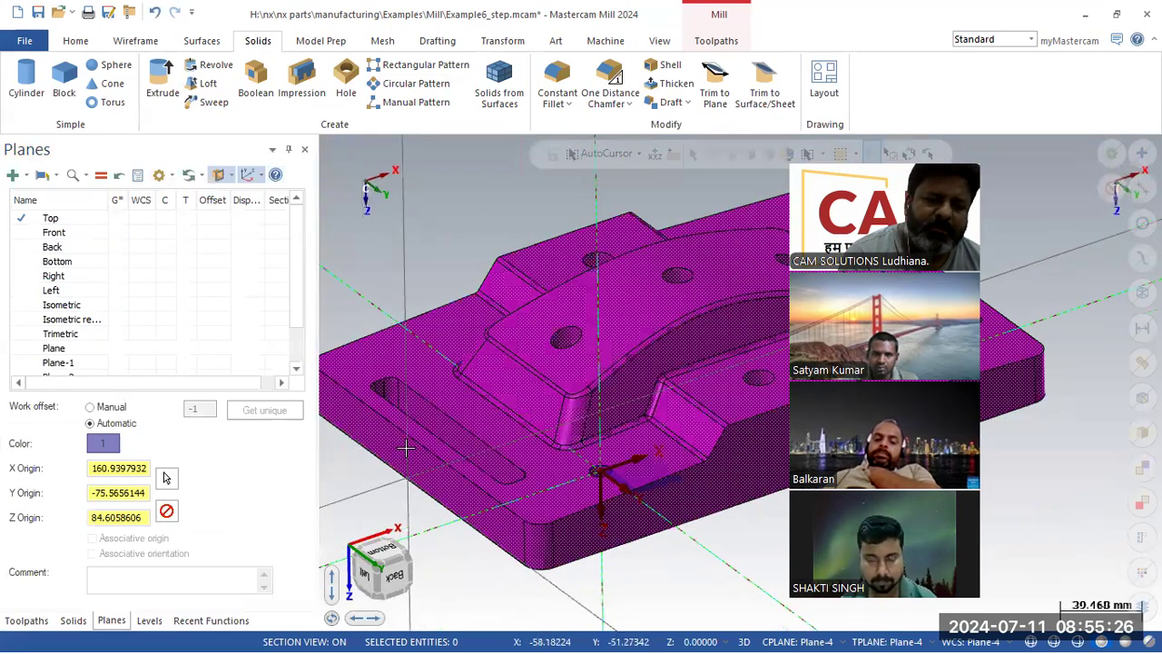
pyautogui.click(481, 40)
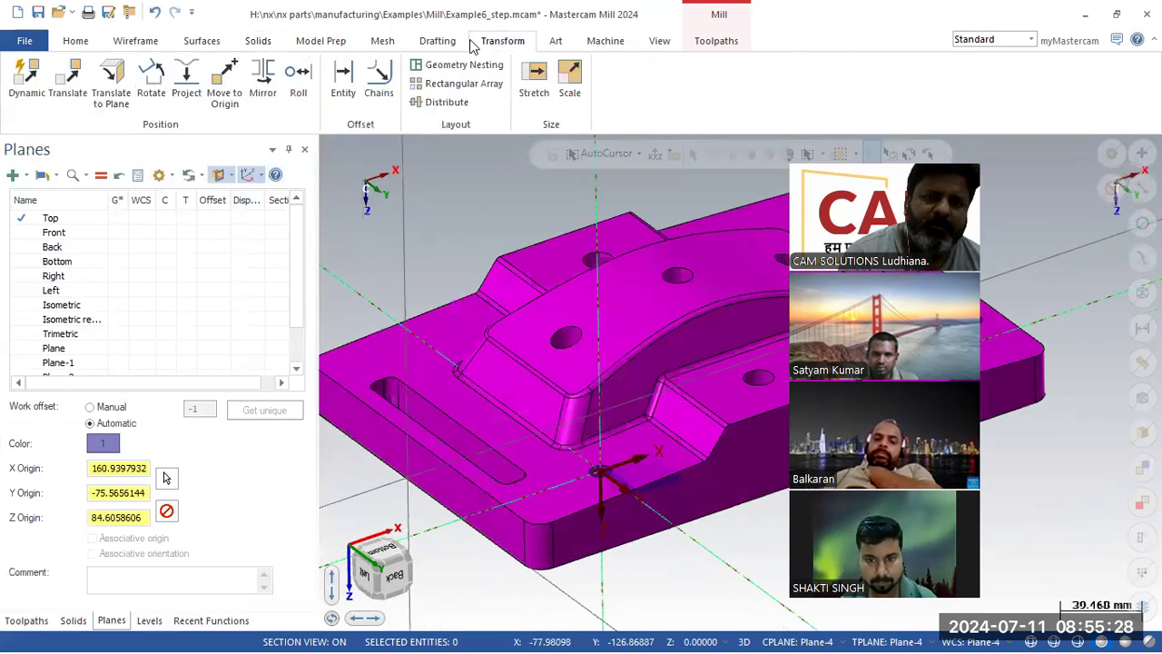
pyautogui.click(187, 81)
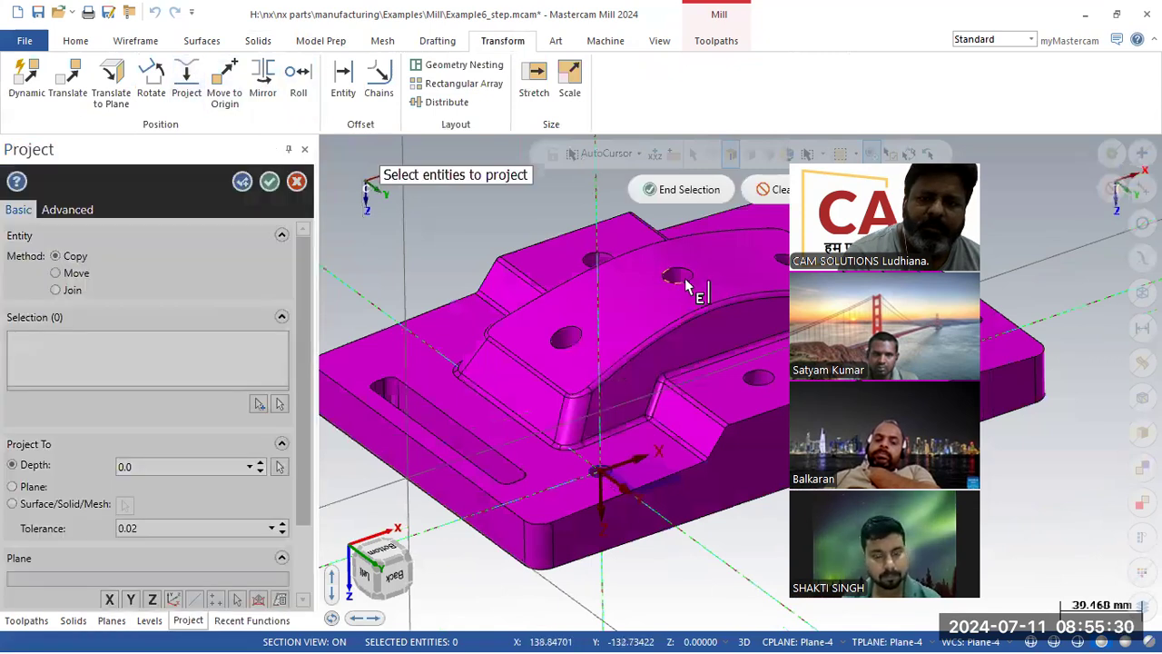
pyautogui.scroll(8, 671, 276)
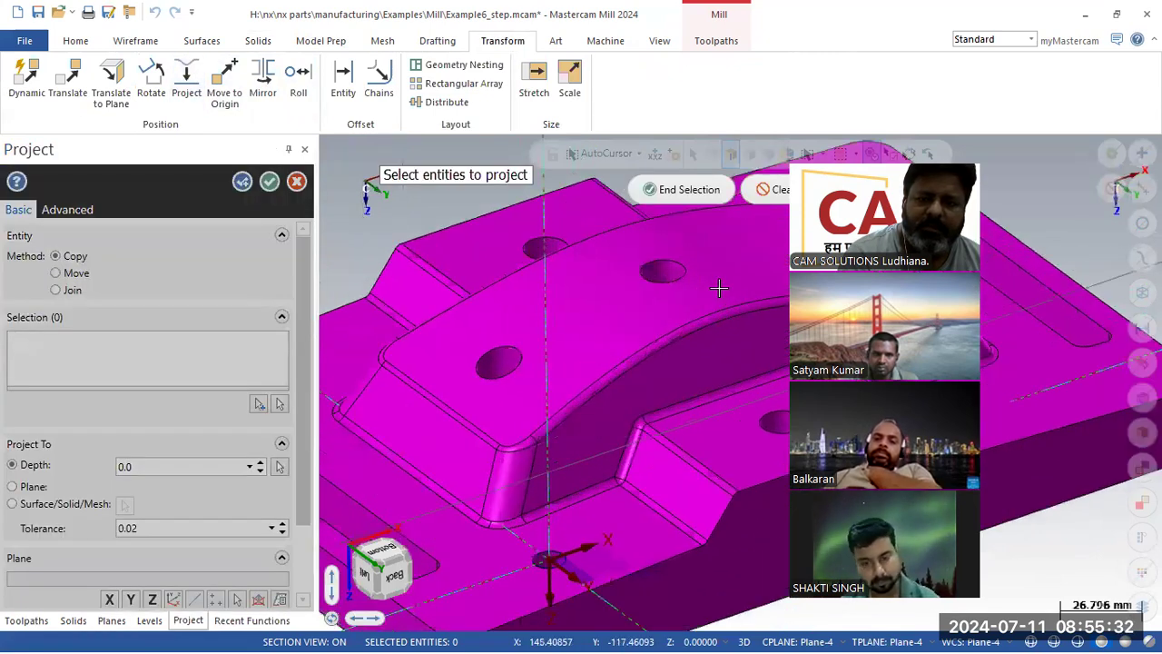
pyautogui.scroll(1, 640, 255)
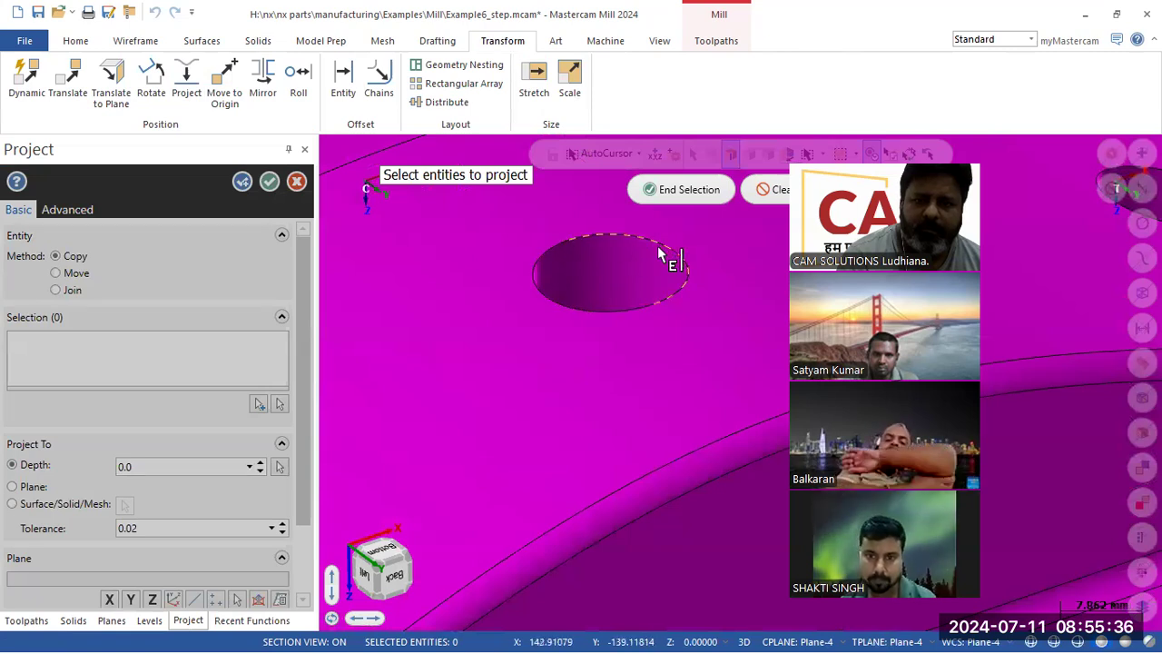
pyautogui.press('Escape')
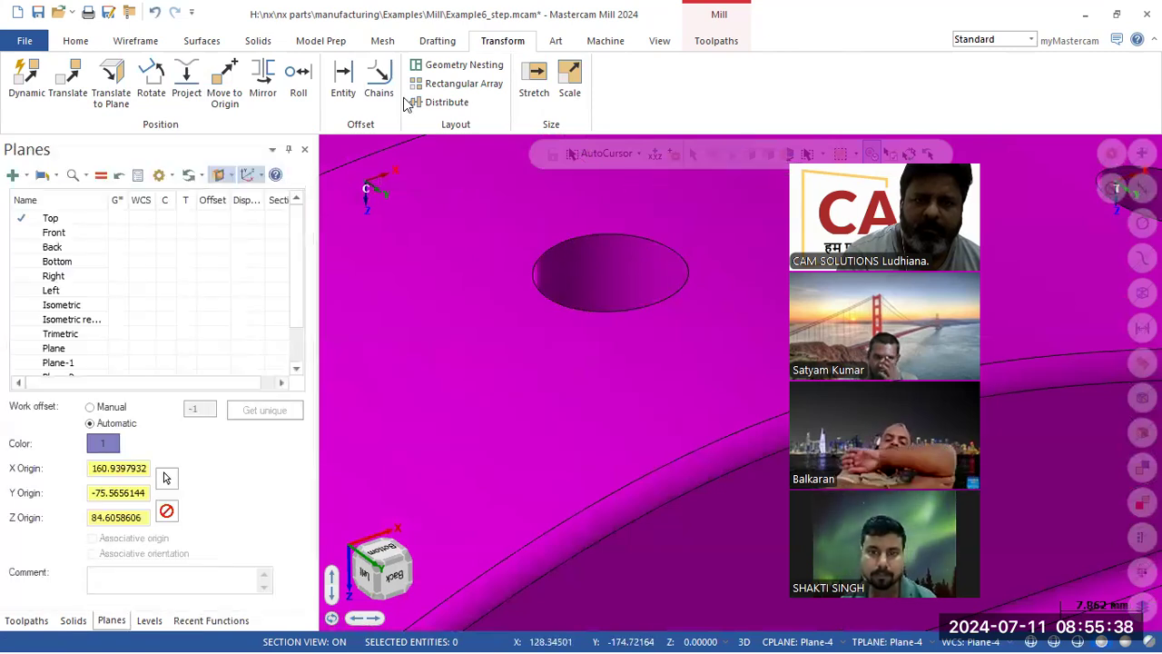
# Try to move the part to the origin from the centre of the hole on top of the raised arc.
pyautogui.click(225, 82)
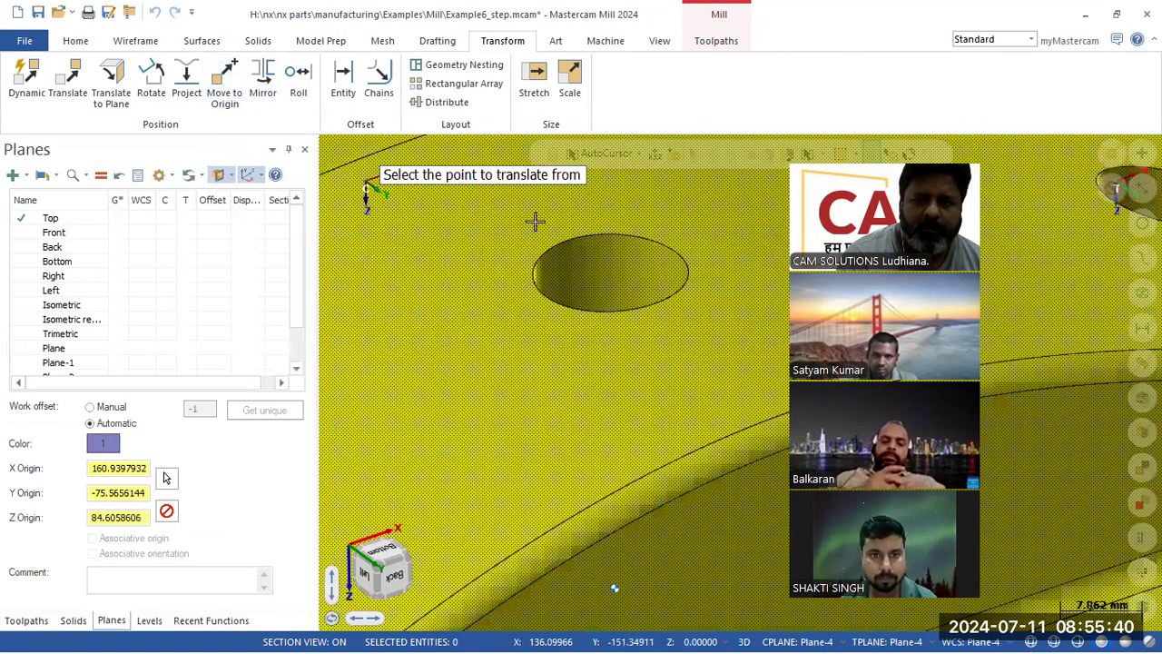
pyautogui.click(612, 281)
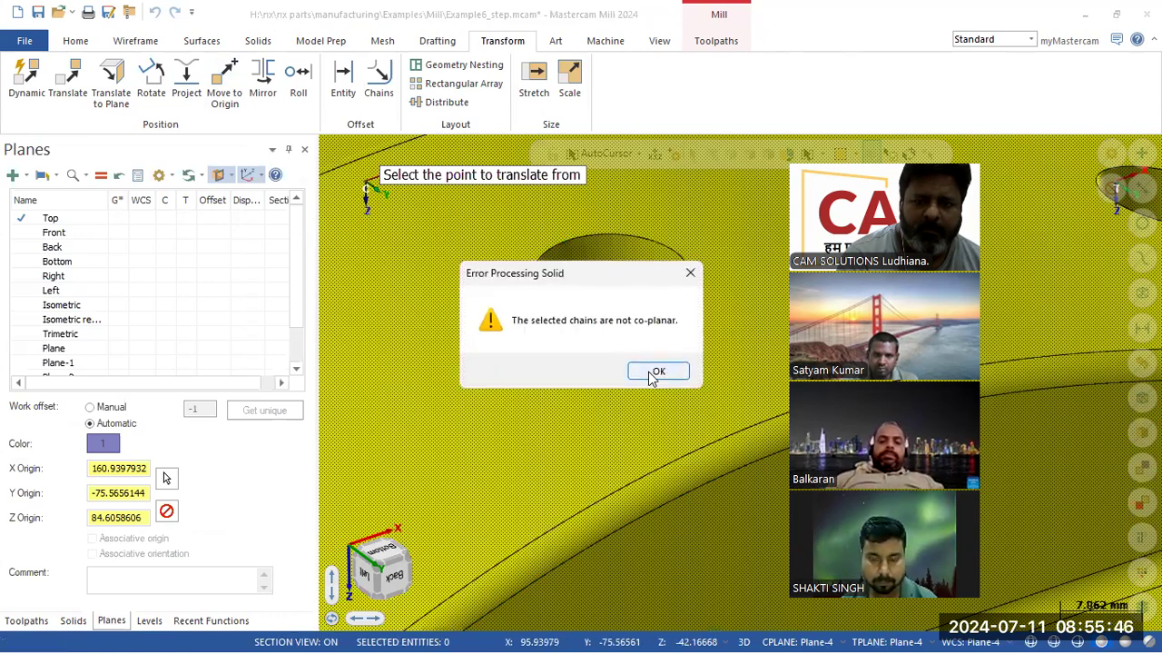
pyautogui.click(654, 372)
pyautogui.click(668, 372)
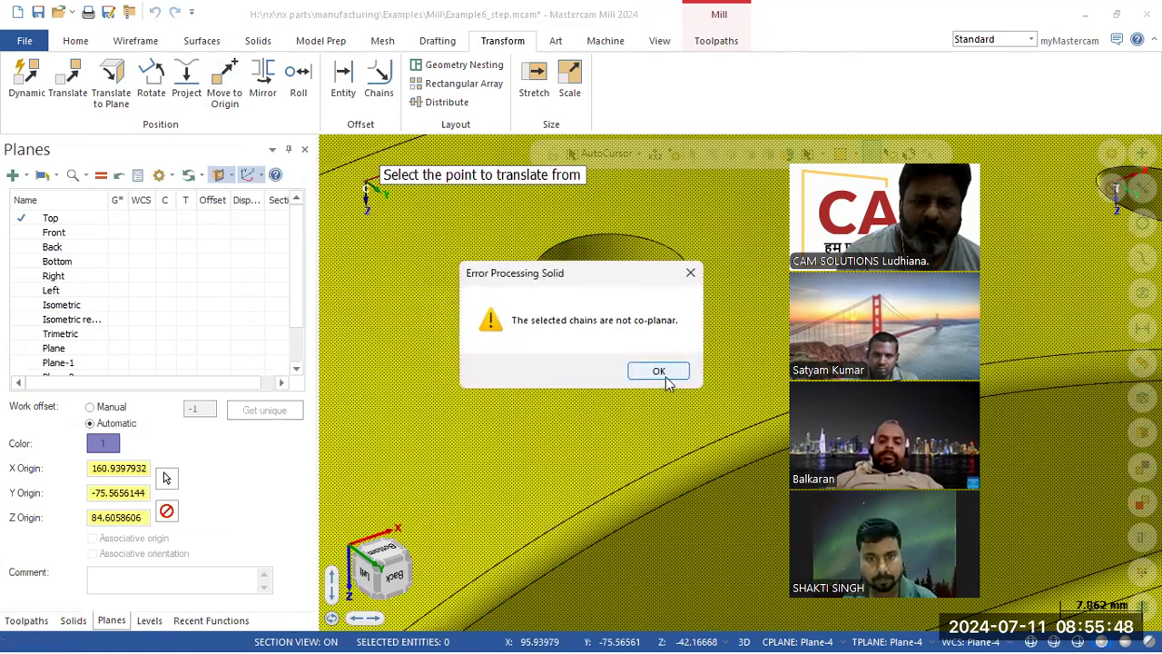
pyautogui.click(680, 371)
pyautogui.click(671, 370)
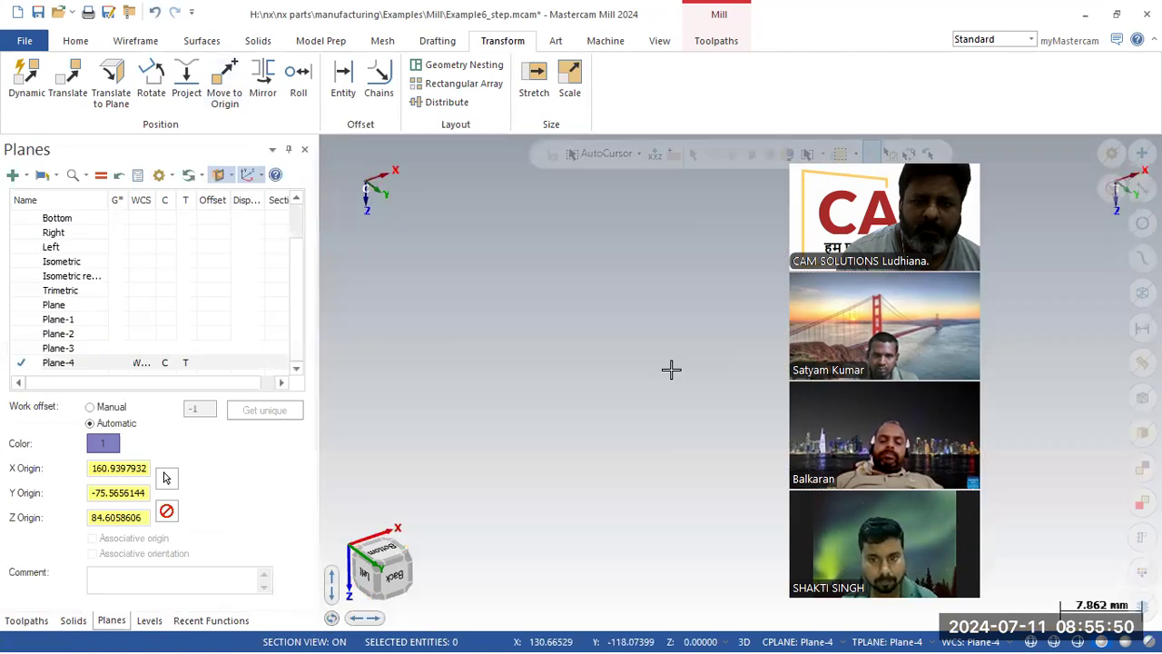
# Undo the part's move to the origin, accepting the change to the geometry used in the solid.
pyautogui.scroll(-8, 718, 330)
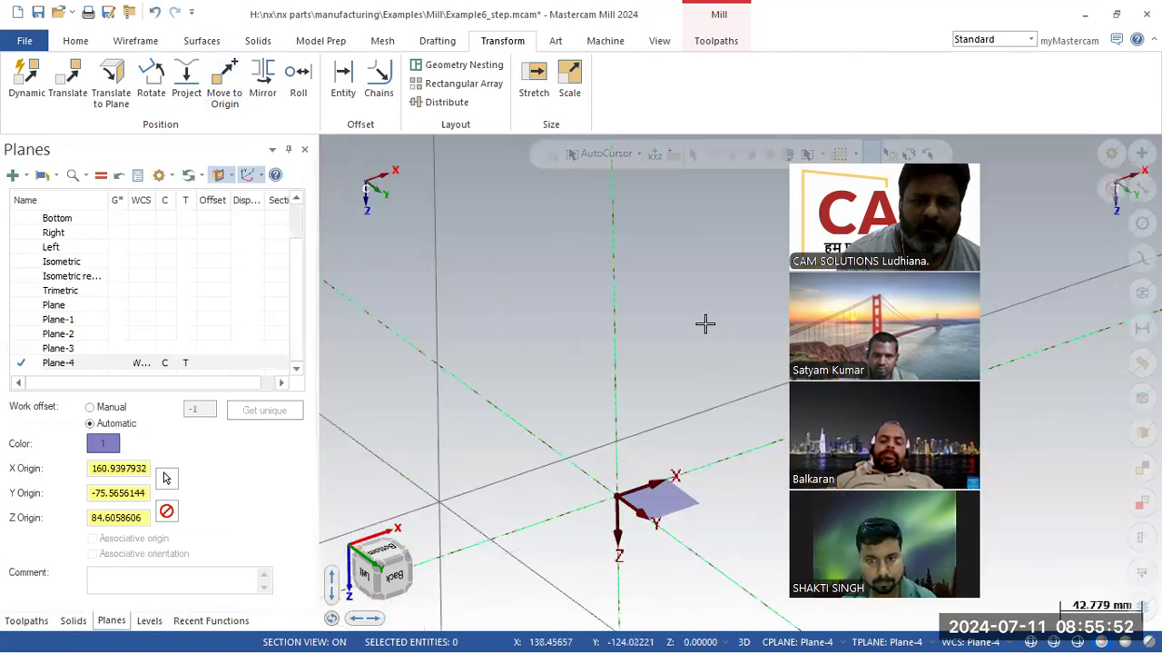
pyautogui.scroll(-5, 707, 323)
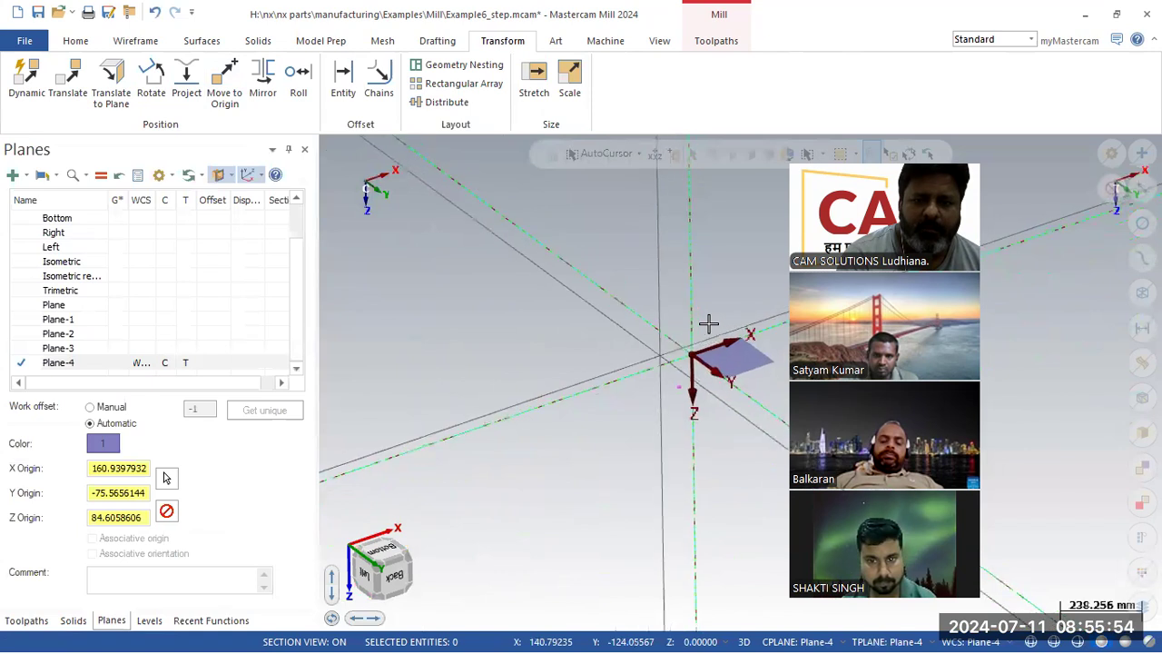
pyautogui.scroll(4, 680, 390)
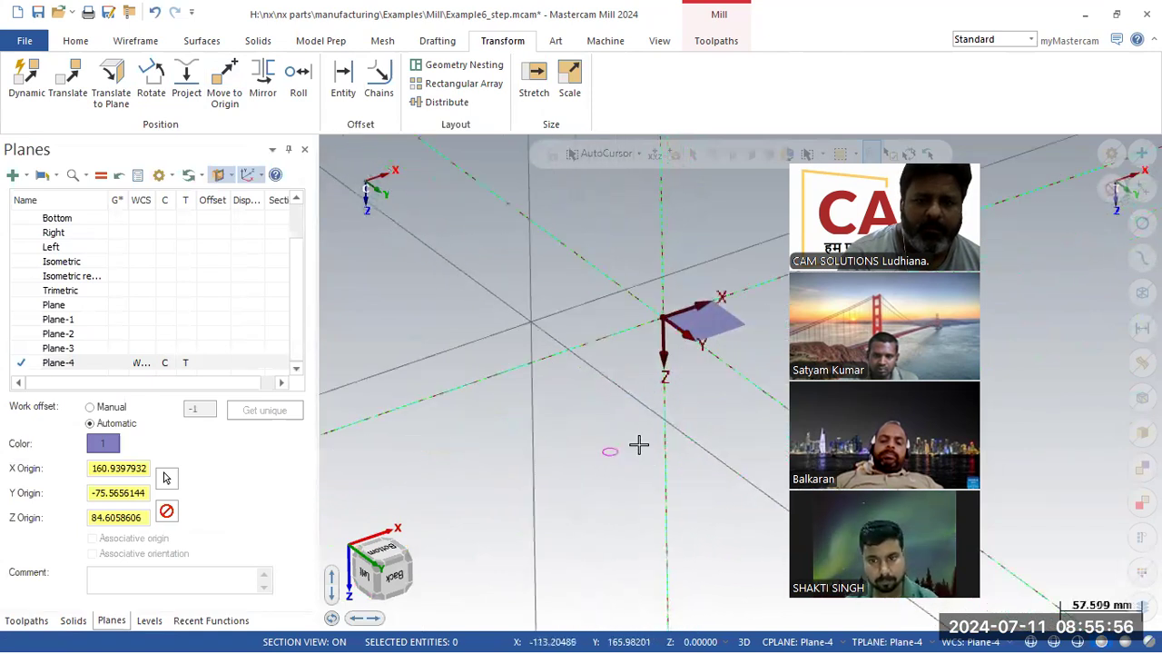
pyautogui.click(155, 13)
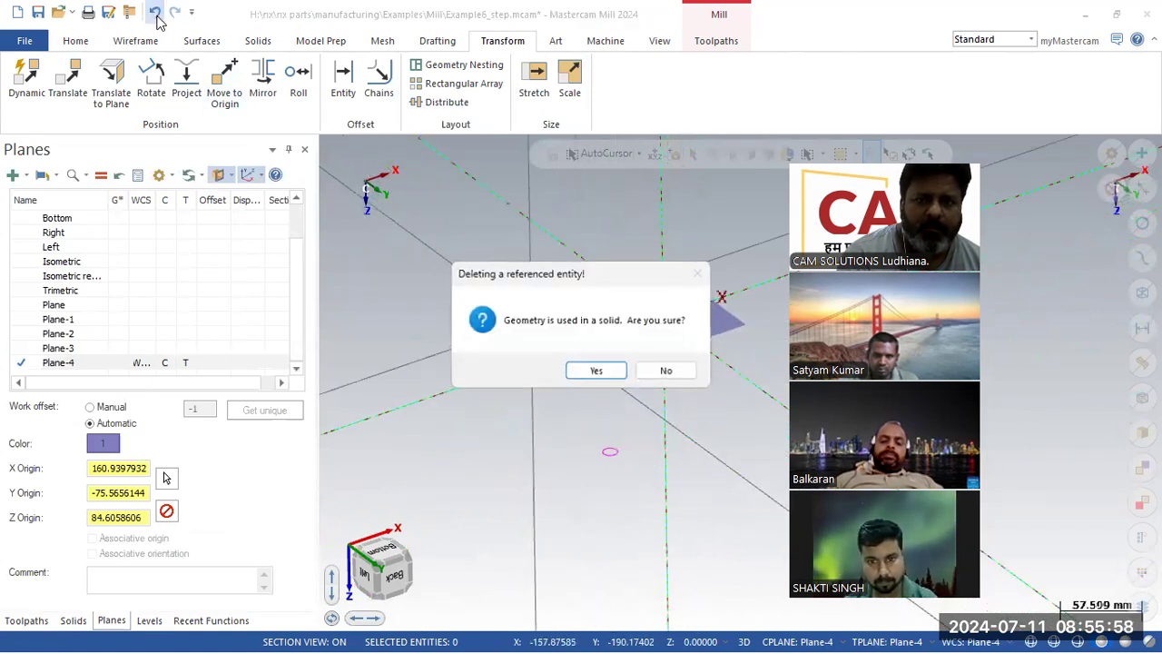
pyautogui.click(603, 375)
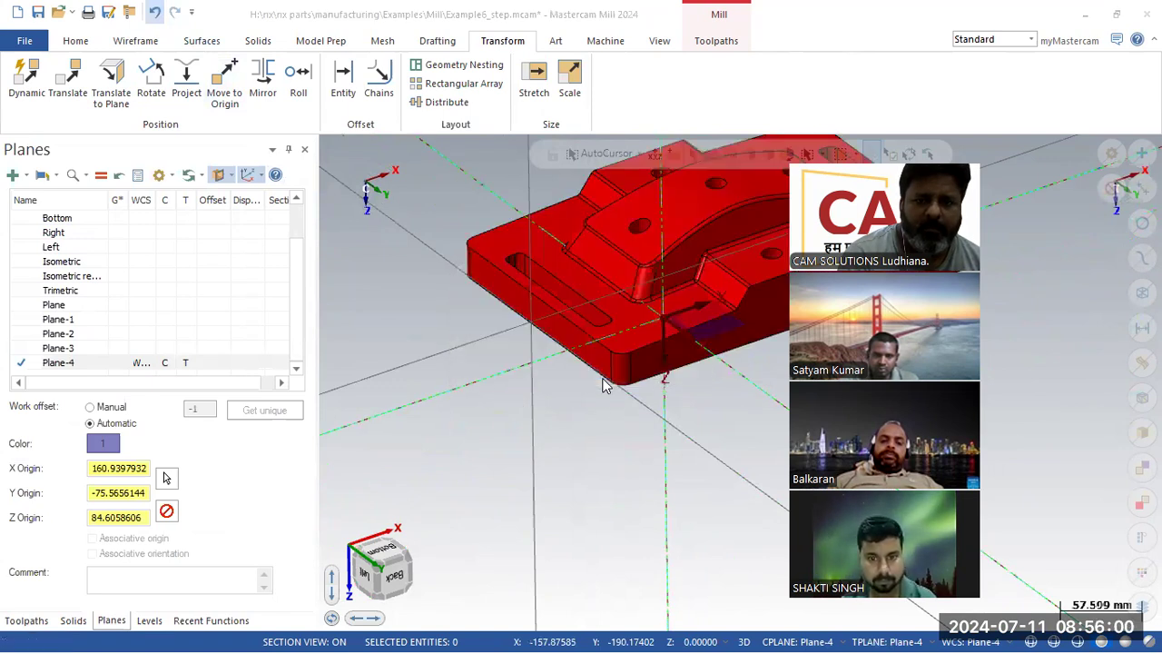
pyautogui.click(673, 372)
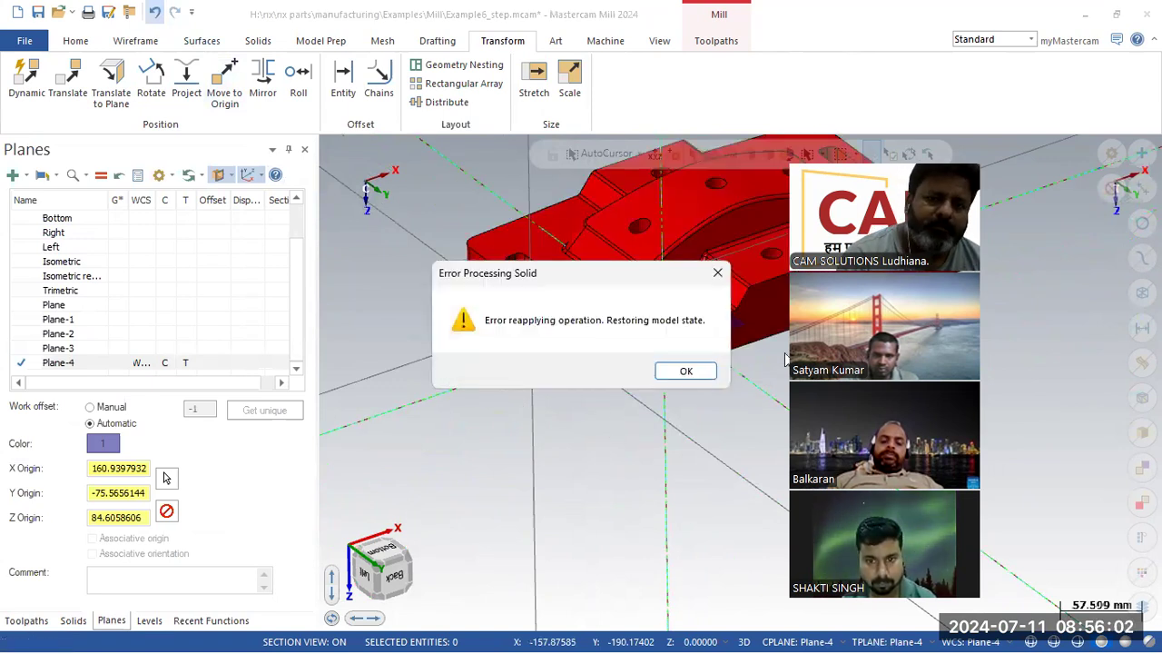
pyautogui.click(686, 371)
pyautogui.scroll(-3, 402, 415)
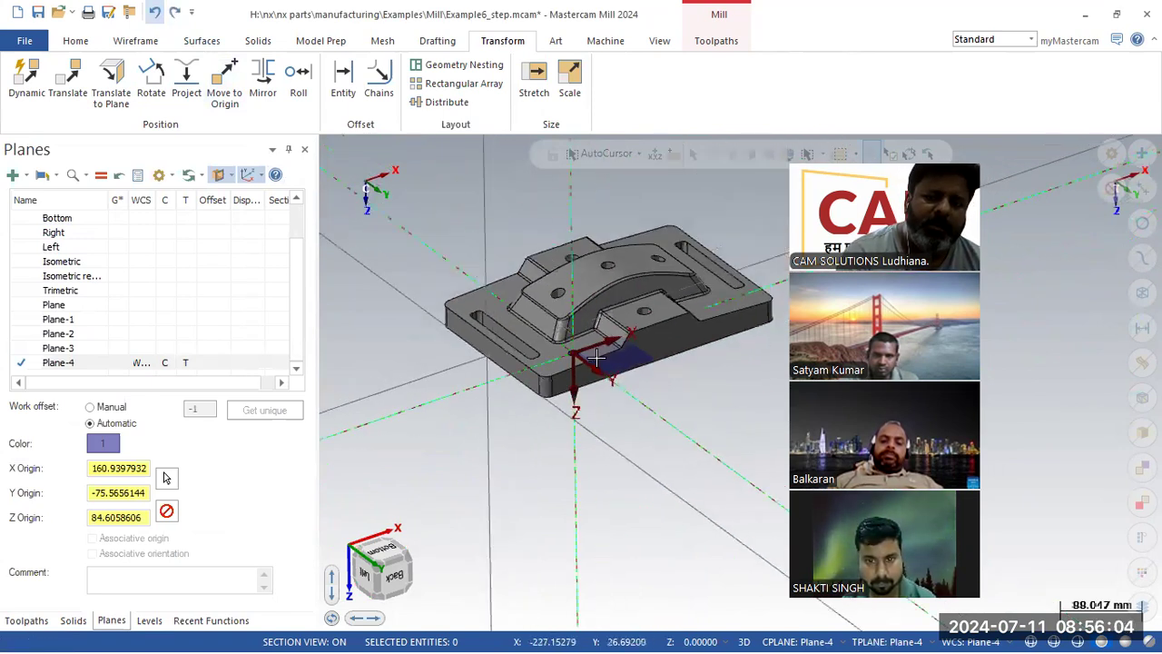
# Create Hole Axis lines, points and circles for the three holes on top of the raised arc, with points and circles at the top.
pyautogui.scroll(4, 632, 290)
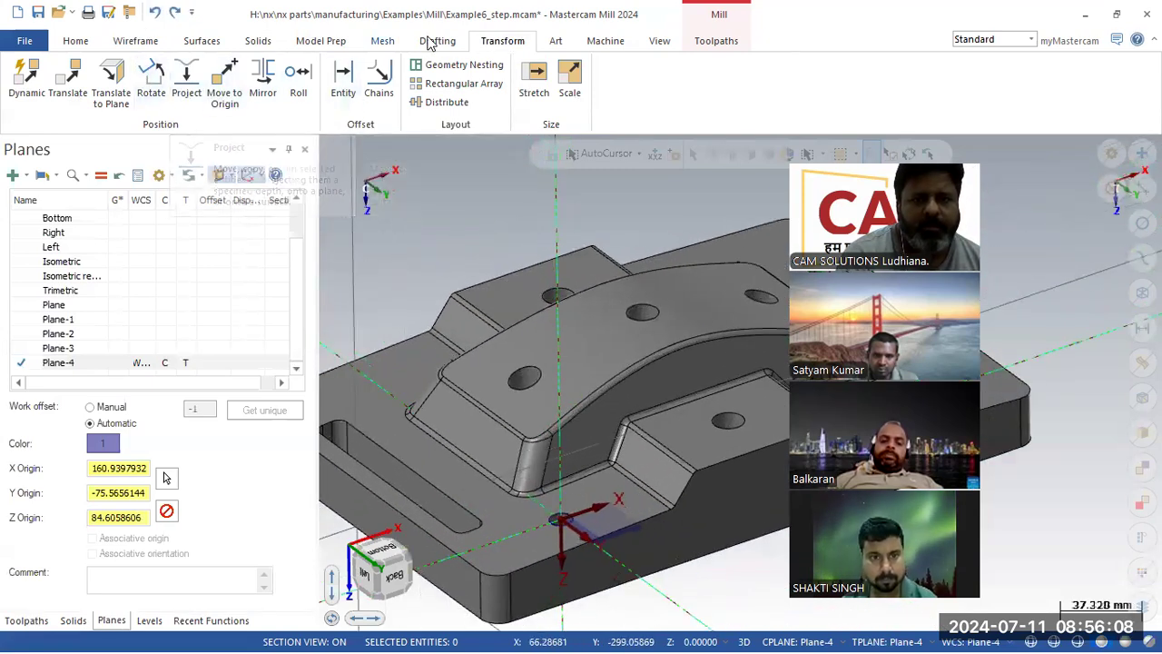
pyautogui.click(319, 41)
pyautogui.click(25, 81)
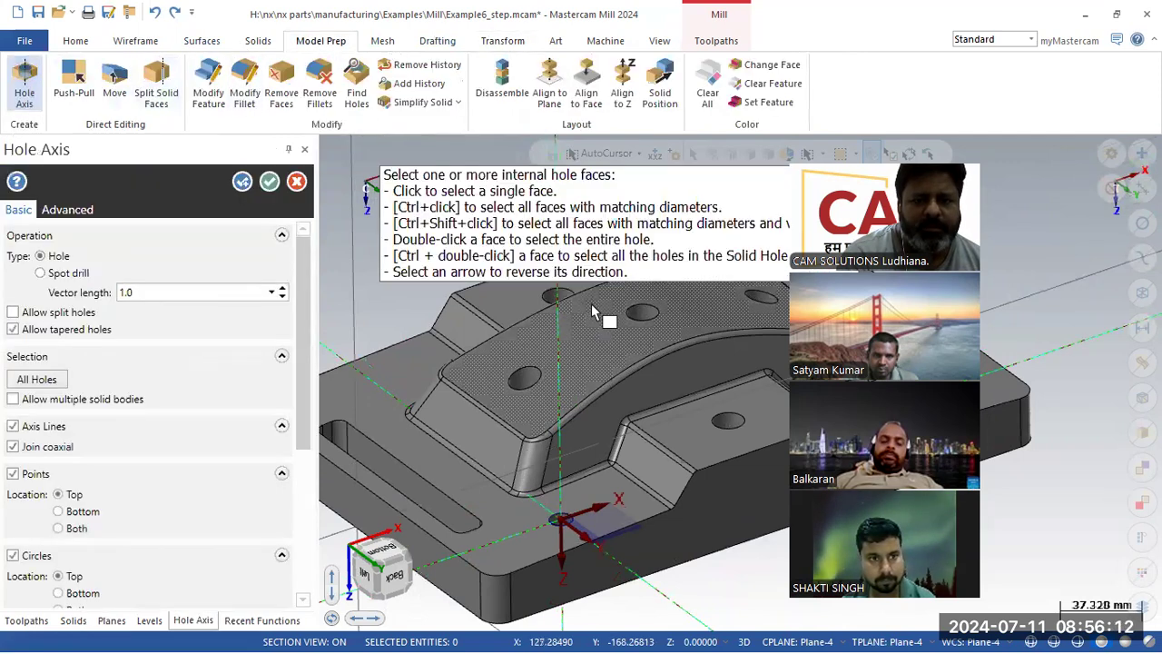
pyautogui.scroll(3, 524, 375)
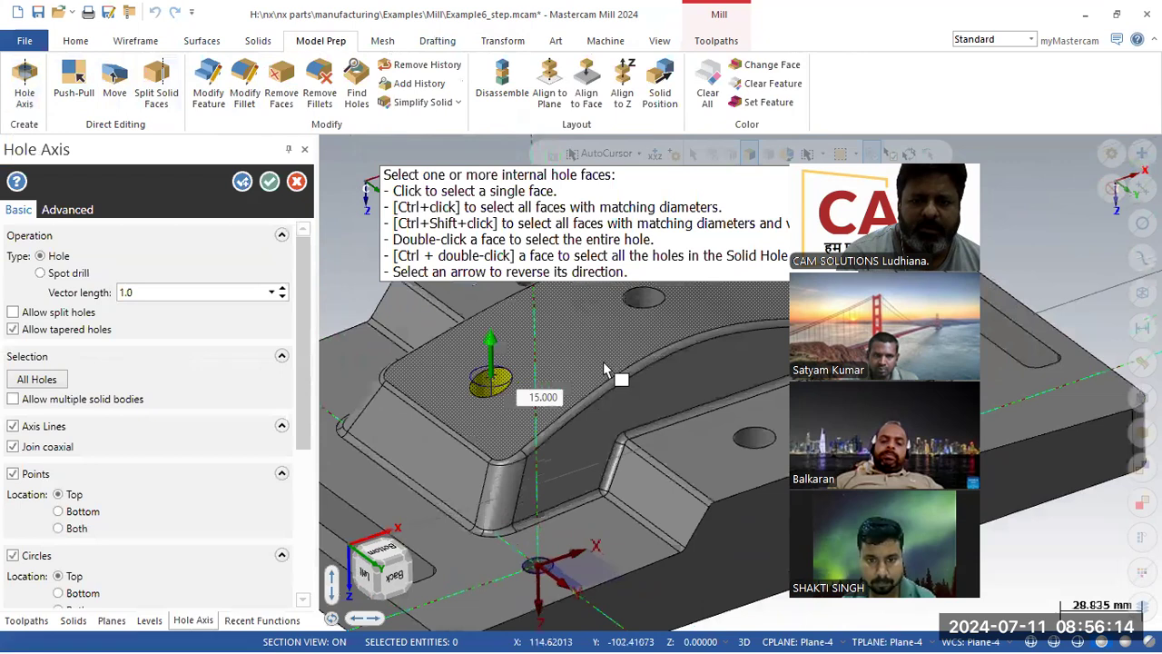
pyautogui.scroll(-3, 420, 434)
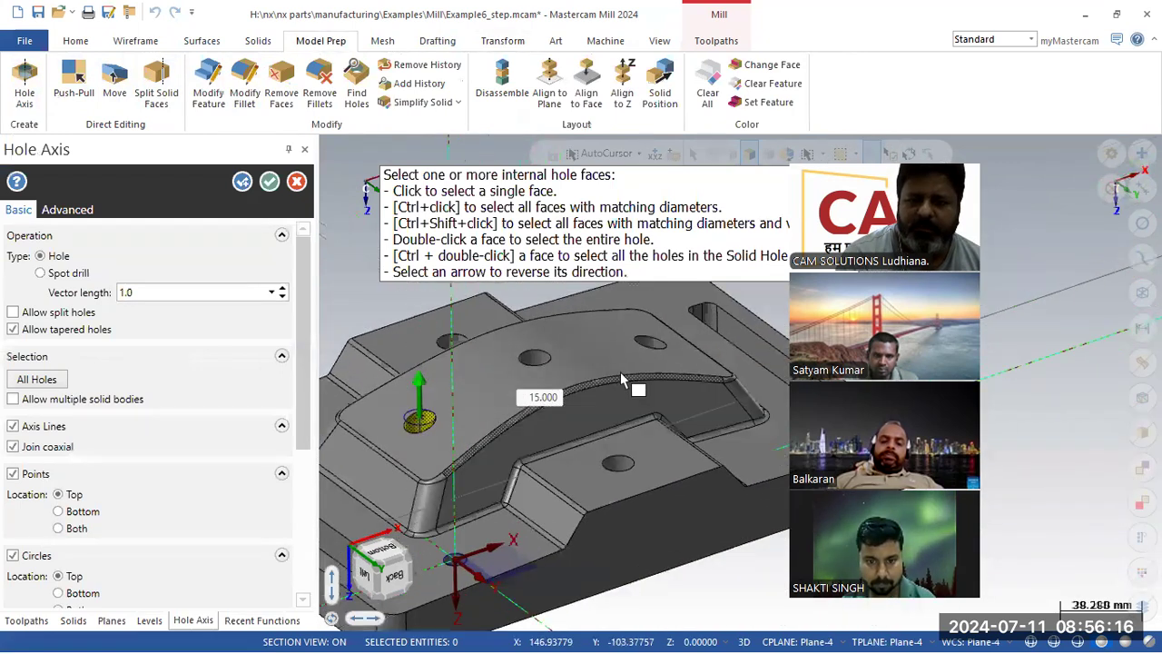
pyautogui.click(658, 338)
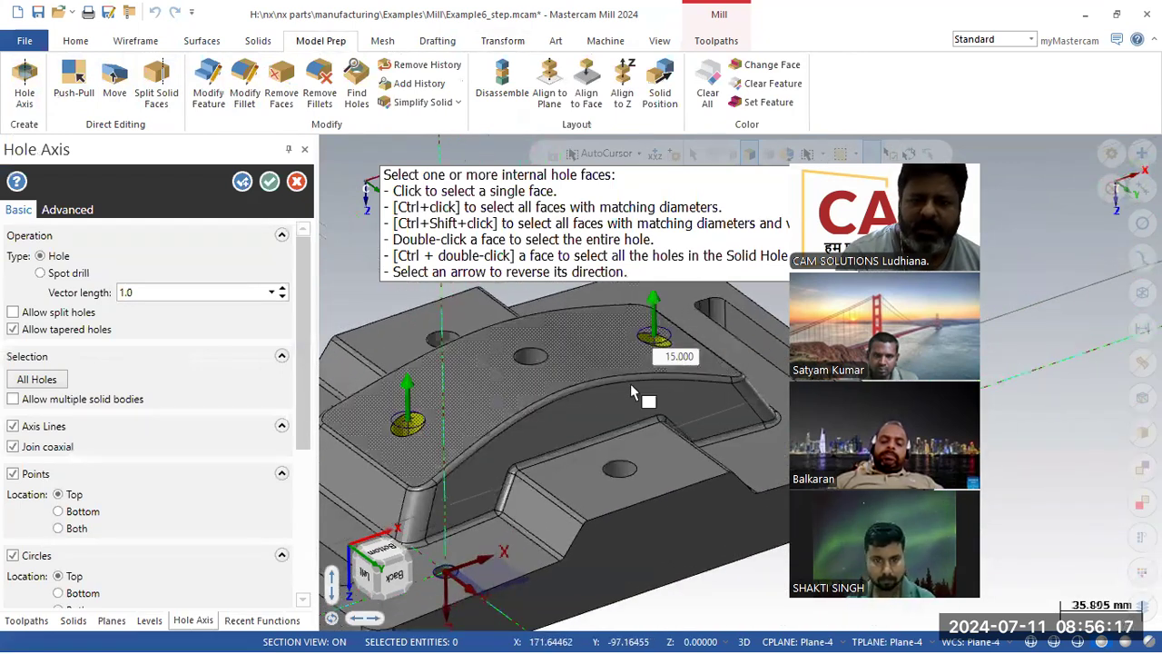
pyautogui.click(527, 375)
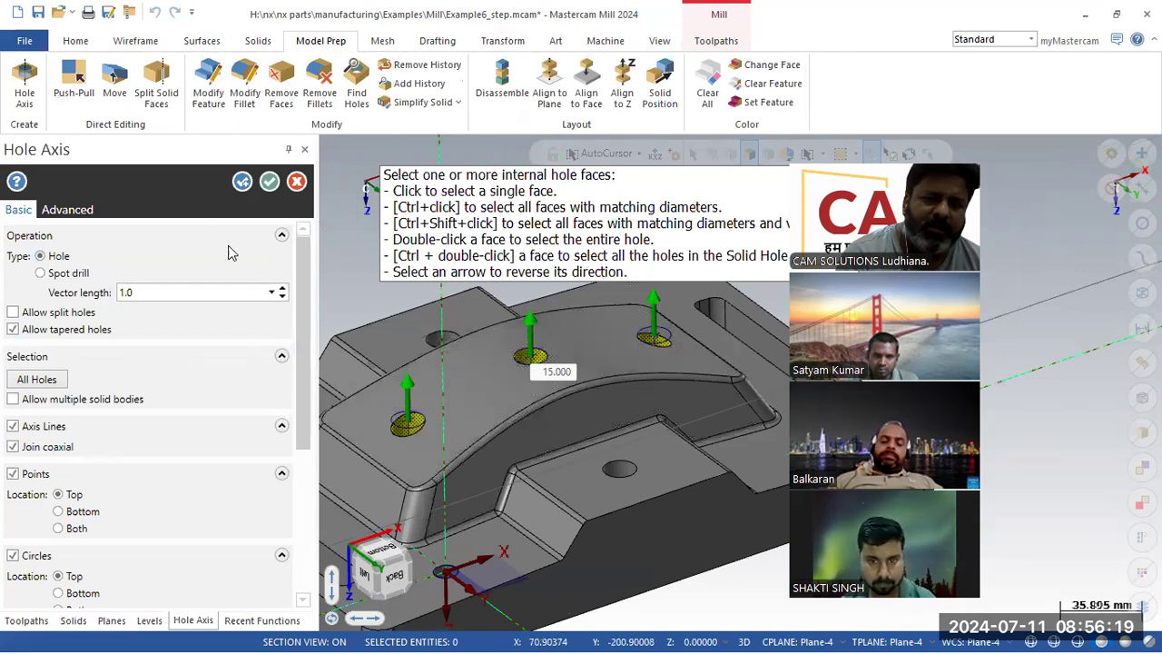
pyautogui.click(268, 182)
pyautogui.scroll(-2, 452, 393)
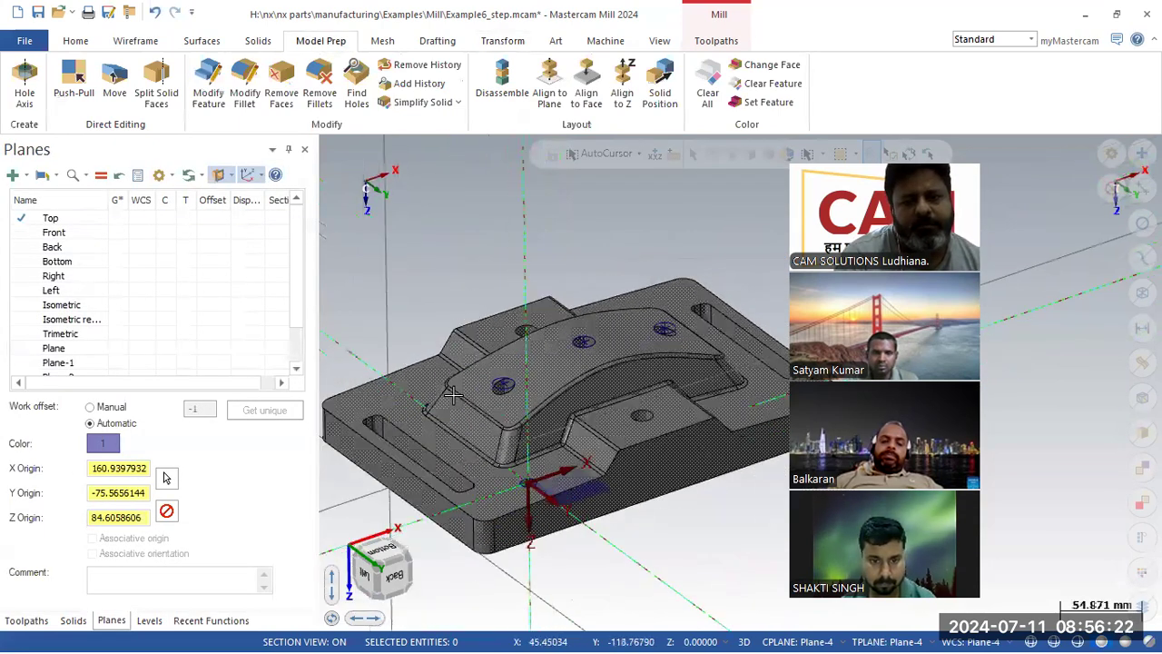
# Try Move to Origin on the part from the centre of the hole axis circle nearest the custom plane's origin.
pyautogui.scroll(2, 393, 325)
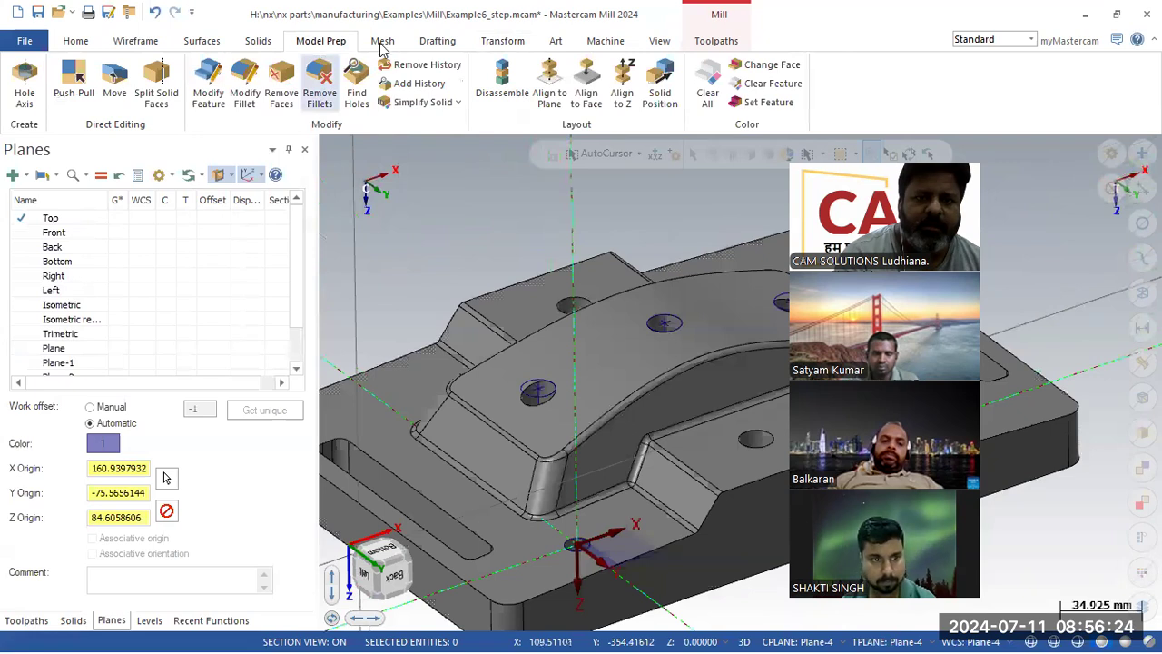
pyautogui.click(500, 43)
pyautogui.click(224, 77)
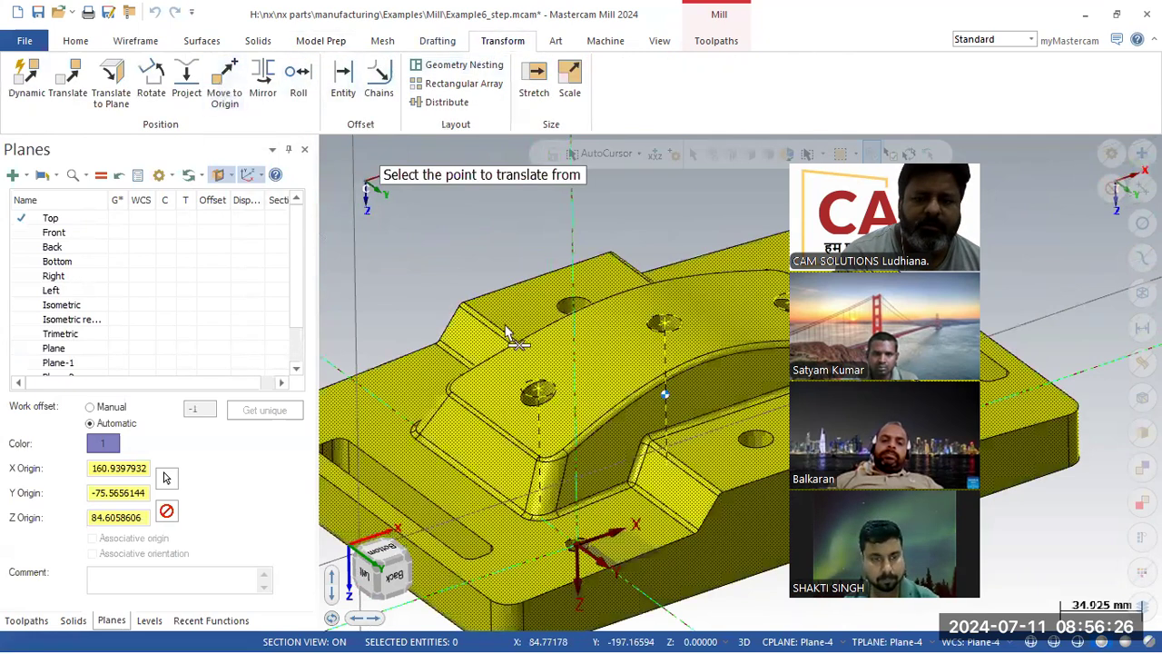
pyautogui.click(538, 392)
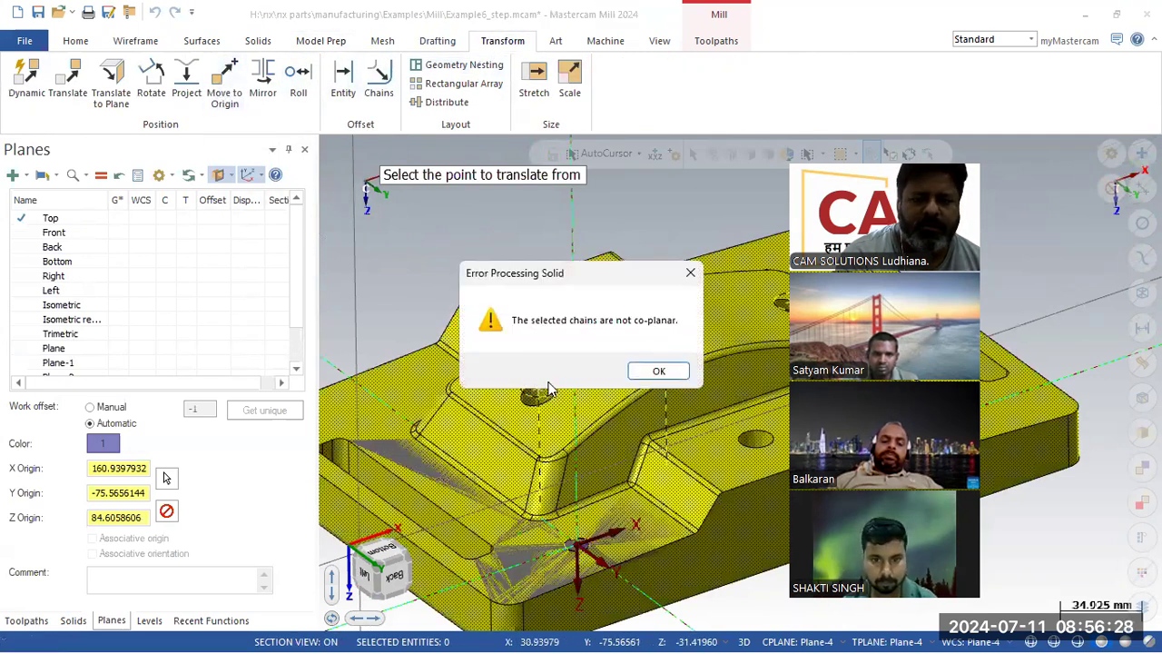
pyautogui.click(659, 372)
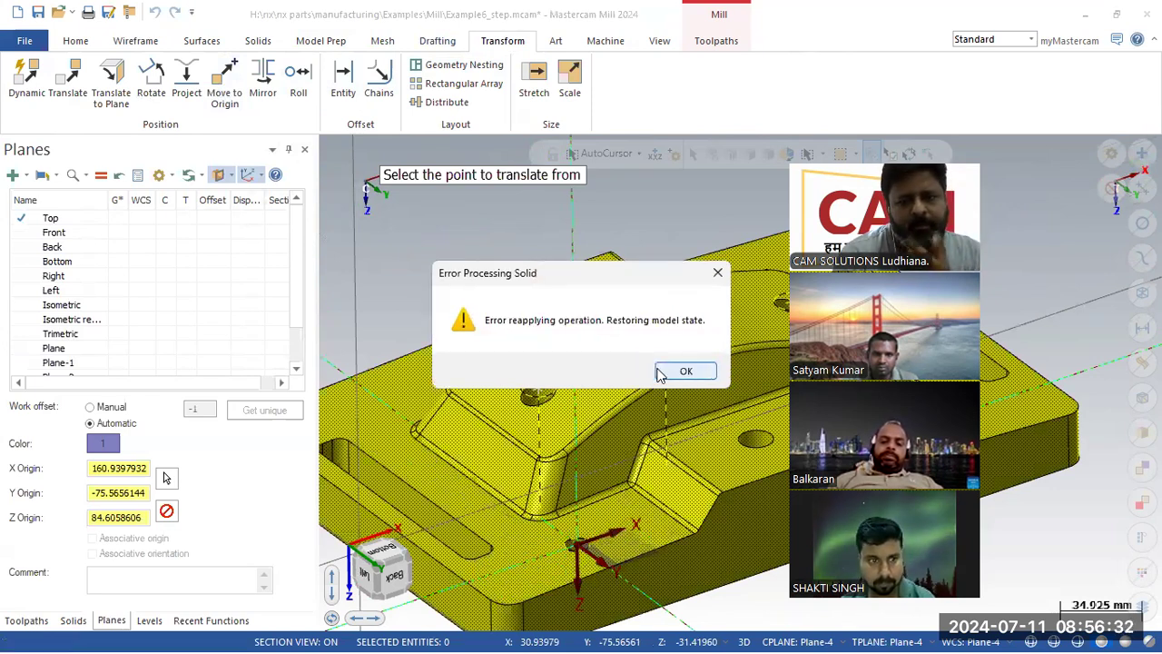
pyautogui.click(682, 371)
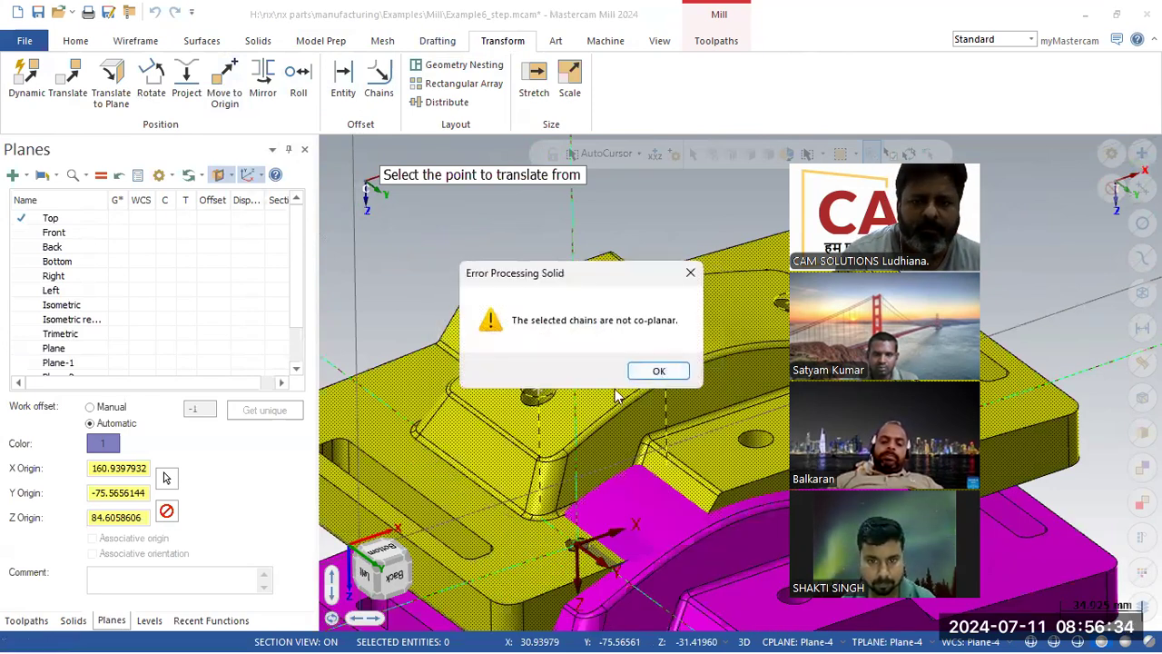
pyautogui.click(658, 374)
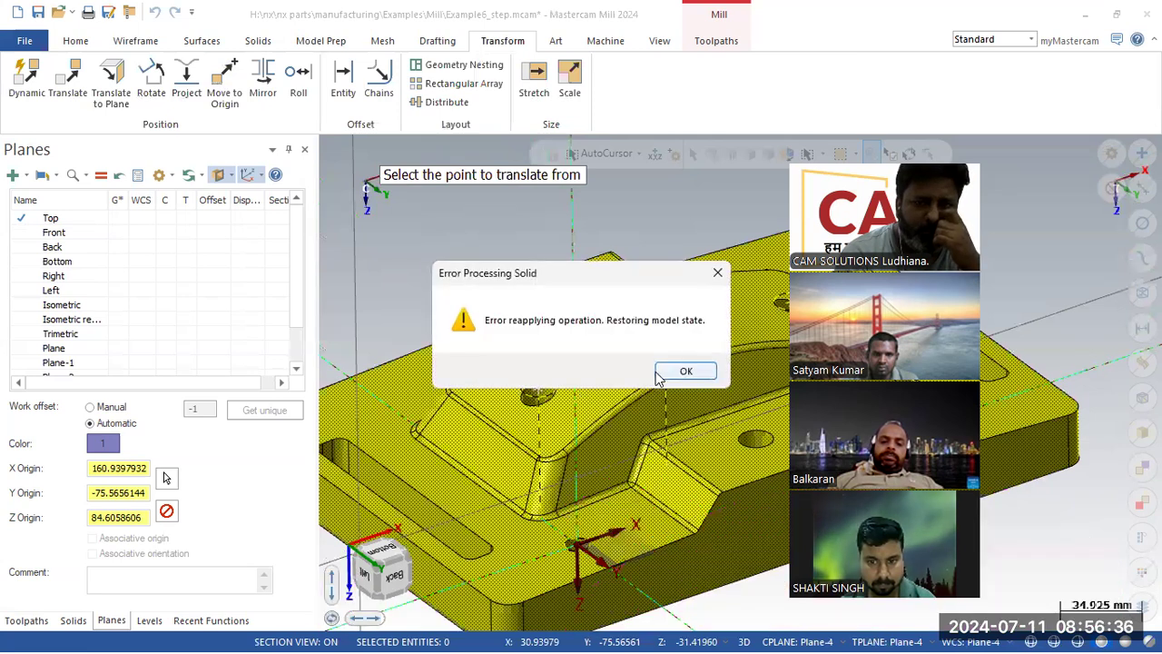
pyautogui.click(681, 371)
pyautogui.scroll(-3, 629, 327)
pyautogui.scroll(2, 639, 483)
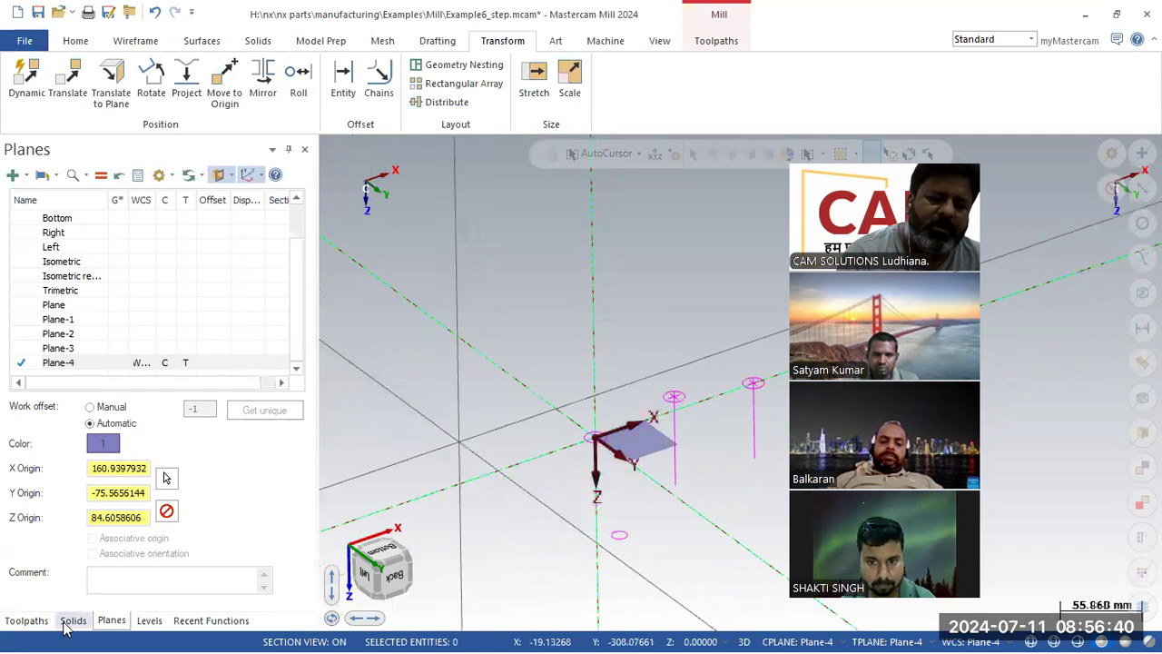
# Check the toolpath list and undo the move made from the hole axis circle's centre.
pyautogui.click(26, 620)
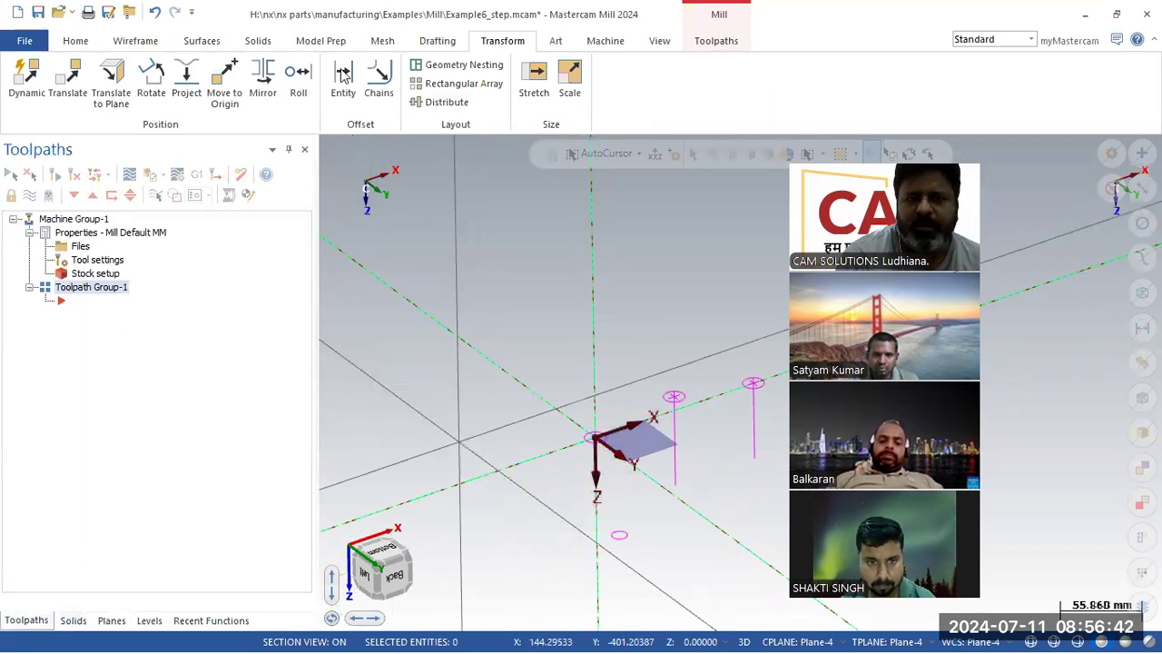
pyautogui.click(153, 14)
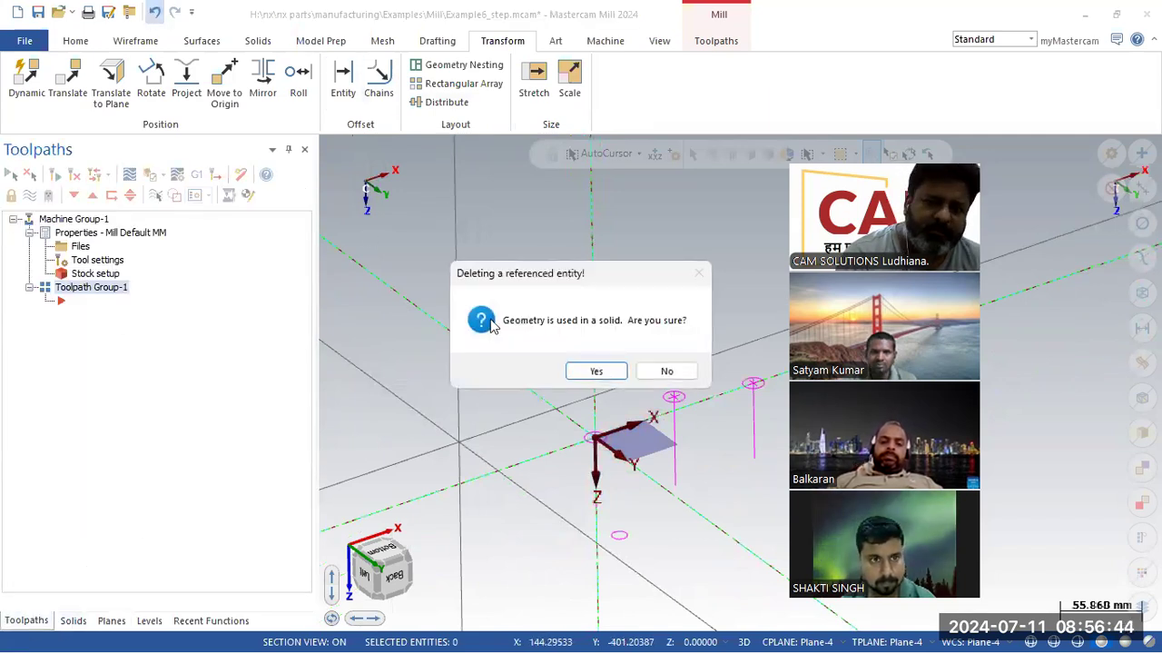
pyautogui.click(596, 371)
pyautogui.click(676, 372)
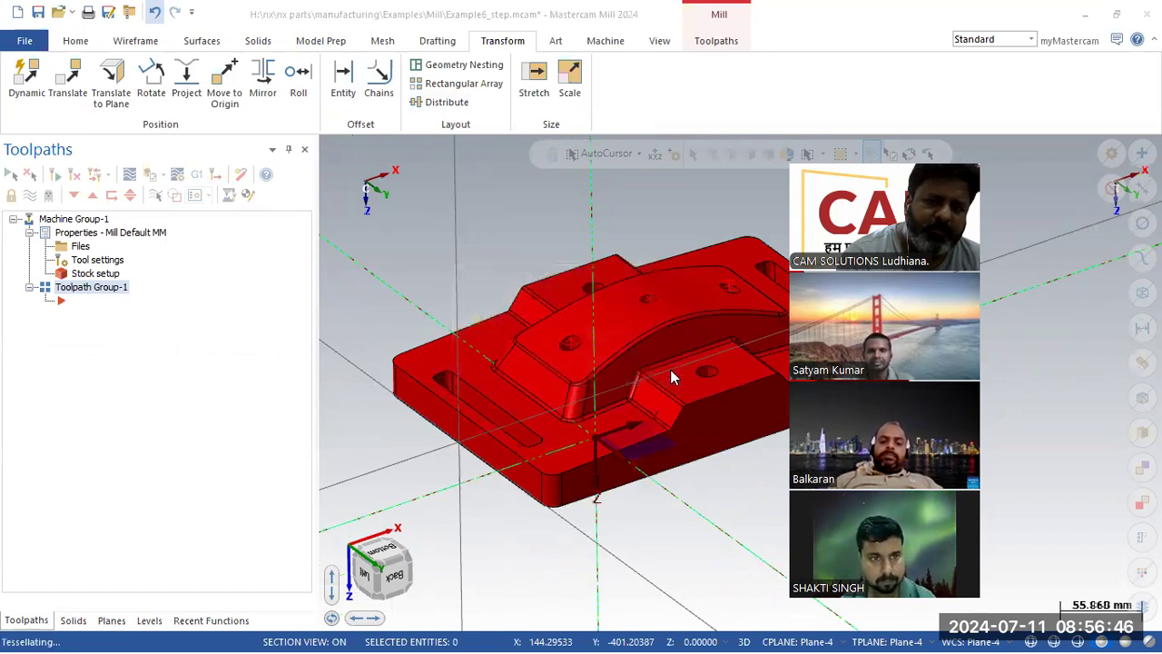
pyautogui.click(663, 372)
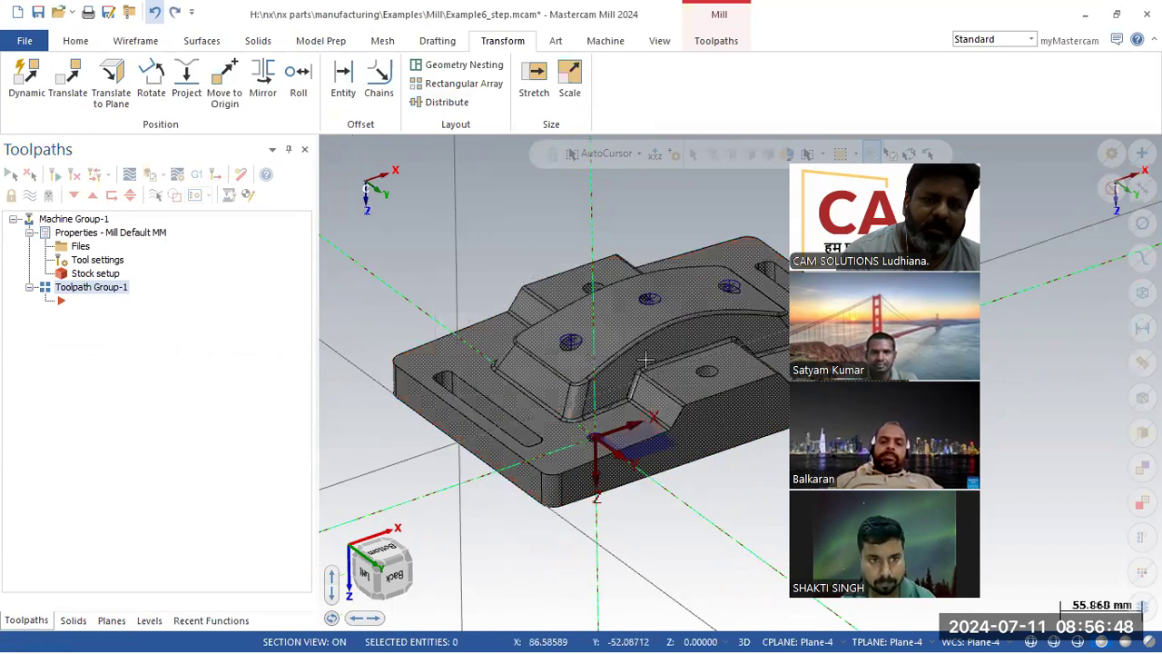
# Reopen the Mastercam file Example6_step from the Mill examples folder, discarding the edits made so far.
pyautogui.click(58, 13)
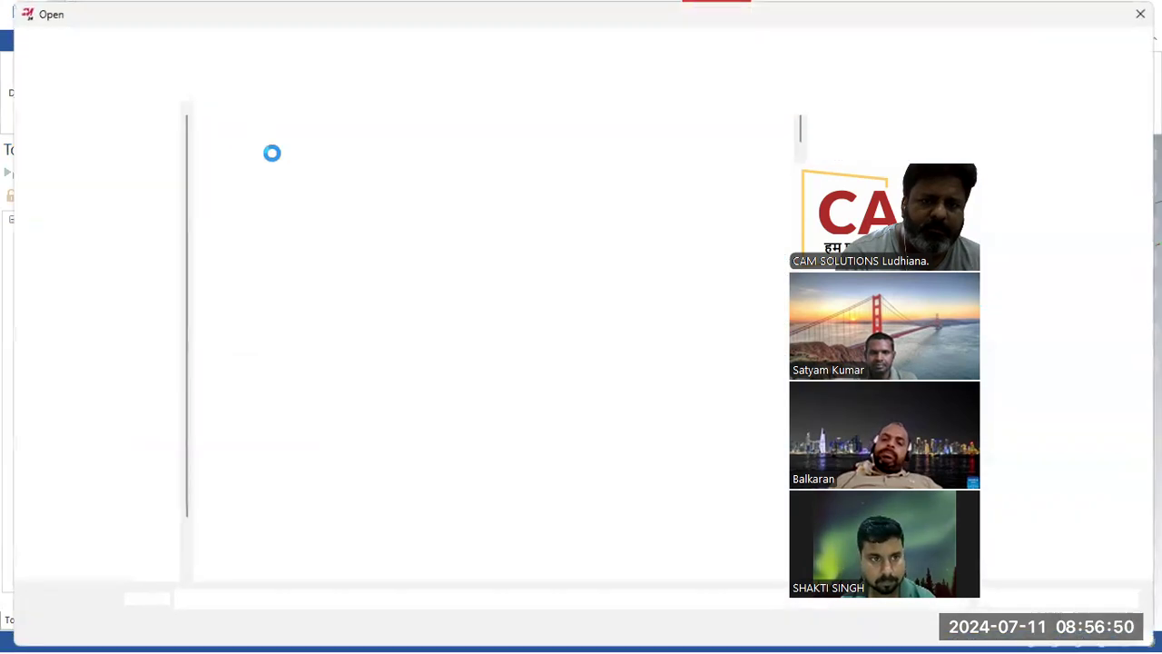
pyautogui.scroll(-15, 469, 361)
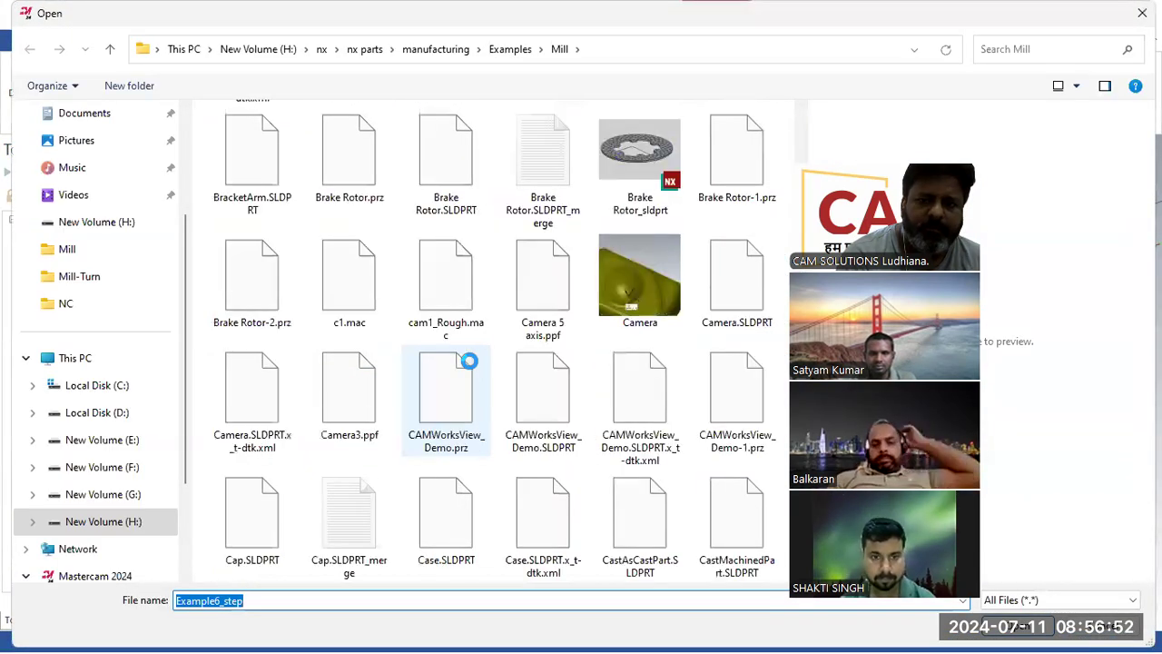
pyautogui.scroll(20, 469, 360)
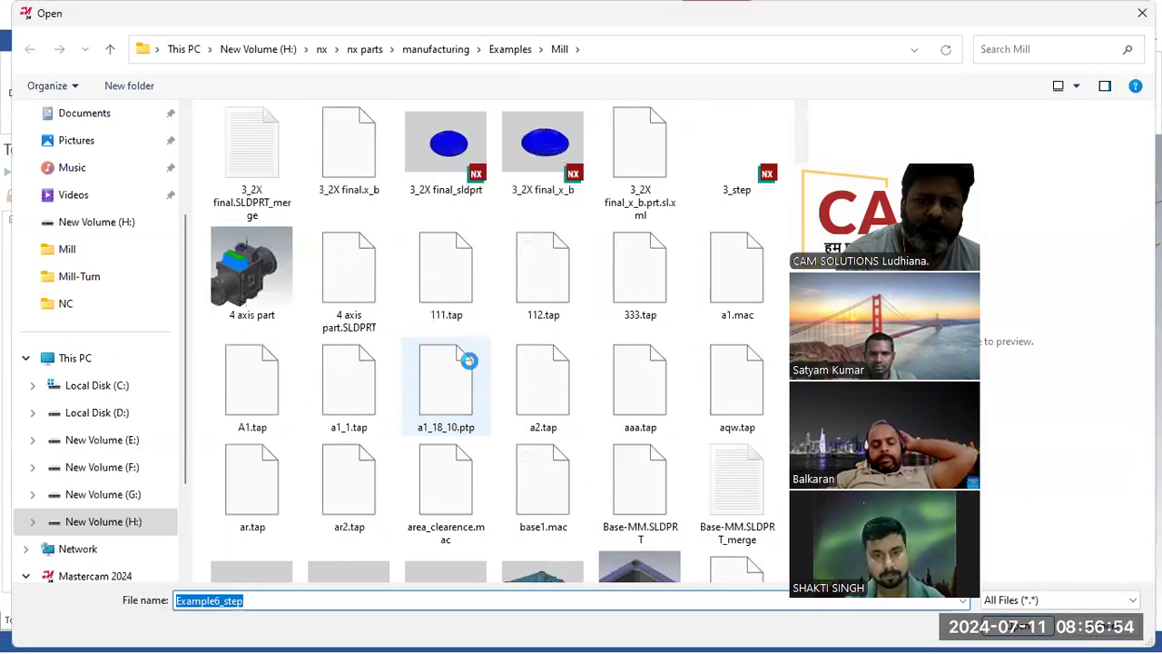
pyautogui.scroll(-20, 470, 360)
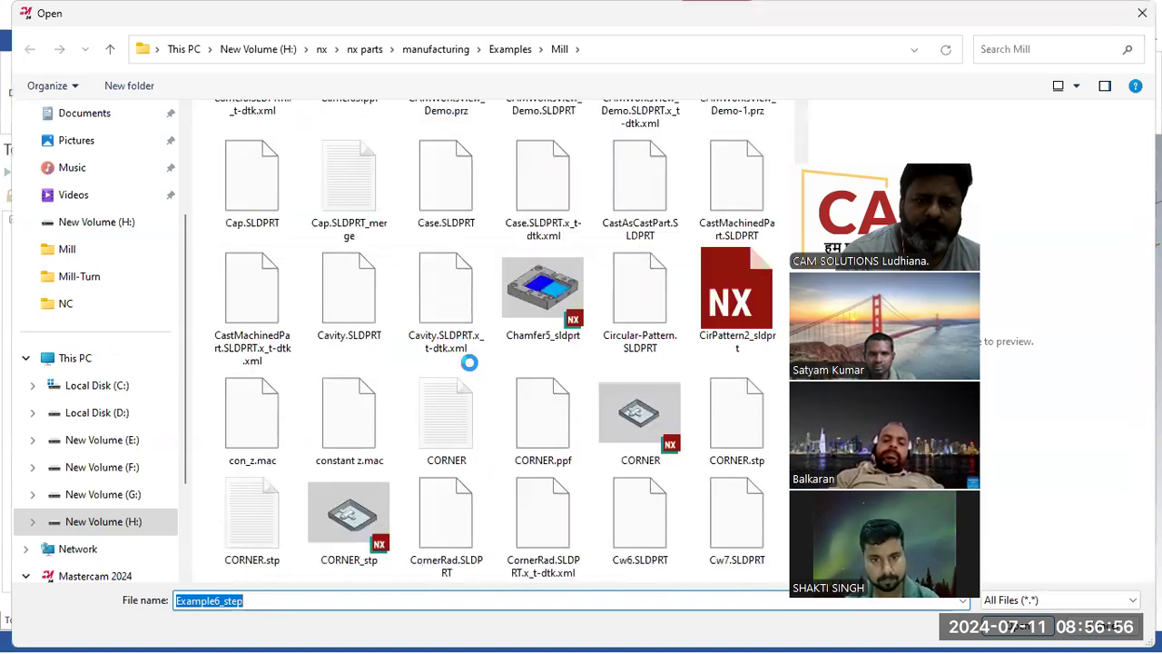
pyautogui.scroll(-5, 469, 360)
pyautogui.scroll(2, 470, 360)
pyautogui.scroll(-5, 469, 360)
pyautogui.scroll(6, 608, 295)
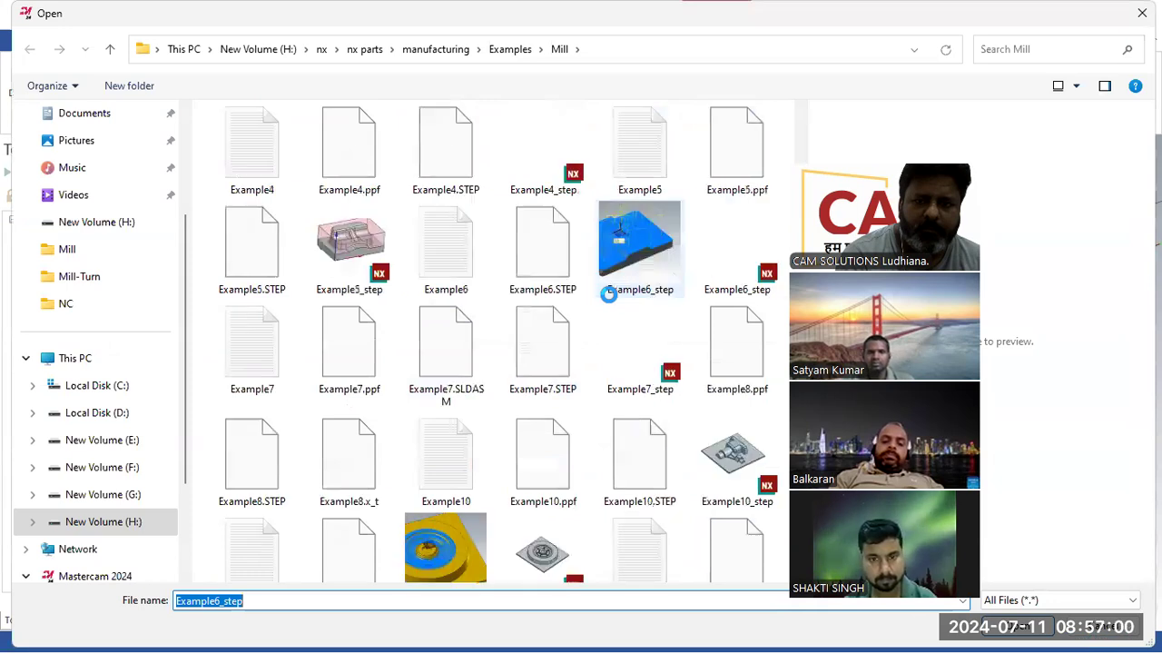
pyautogui.click(651, 269)
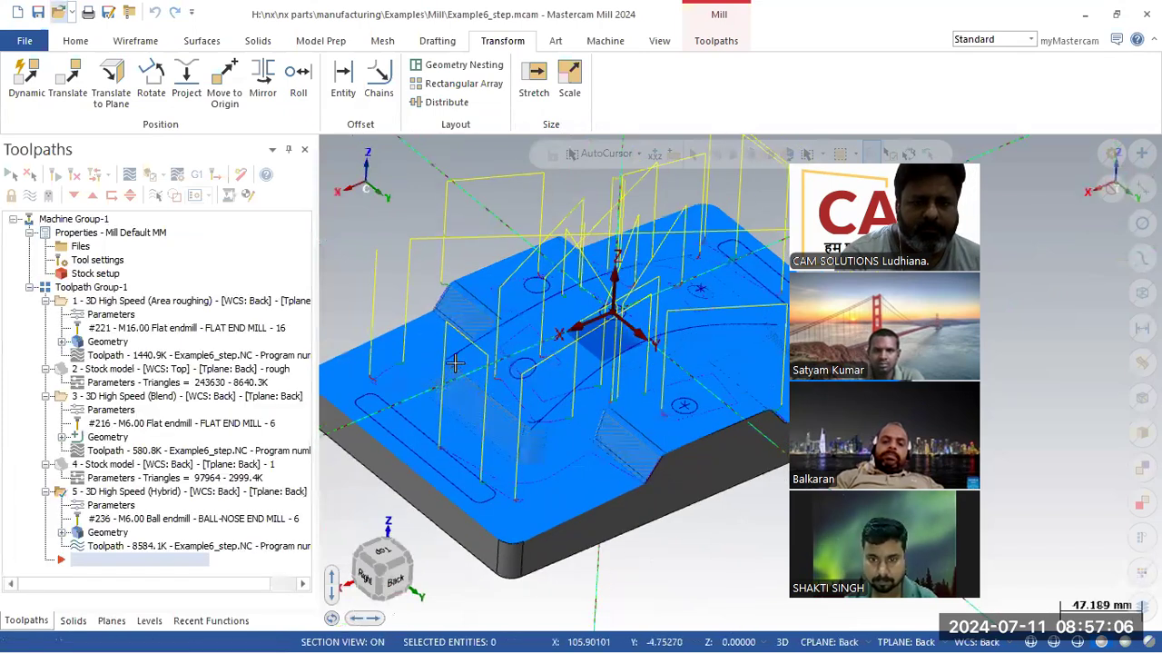
# Delete all operations in Toolpath Group-1 and all wireframe geometry on the part.
pyautogui.rightClick(103, 291)
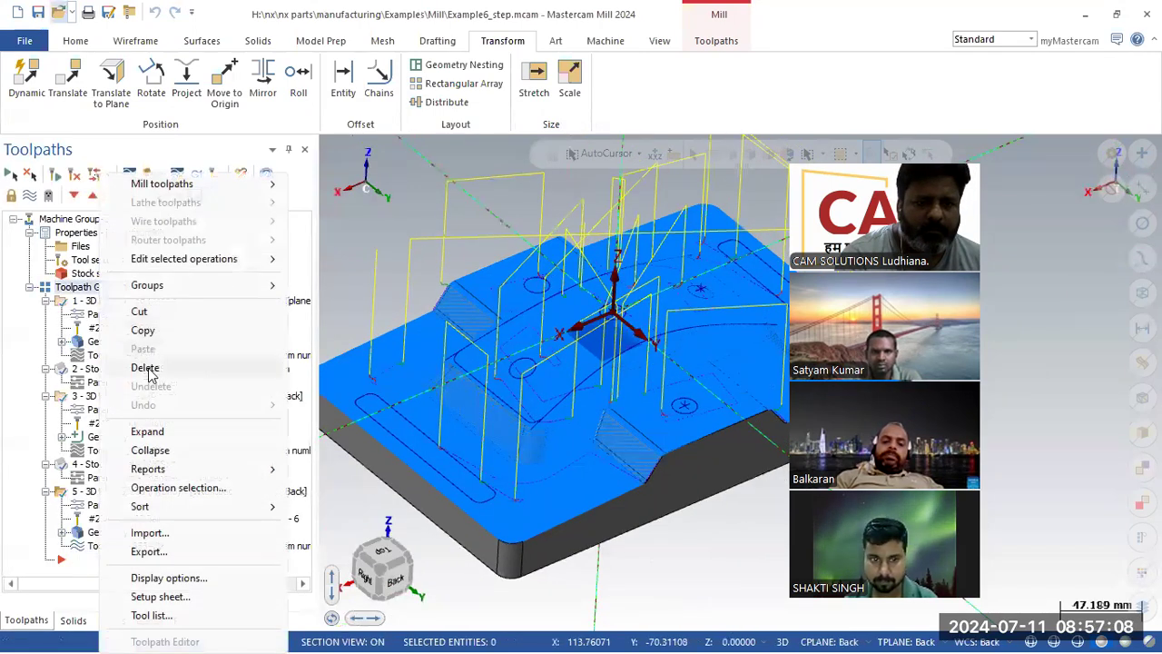
pyautogui.click(150, 365)
pyautogui.click(633, 395)
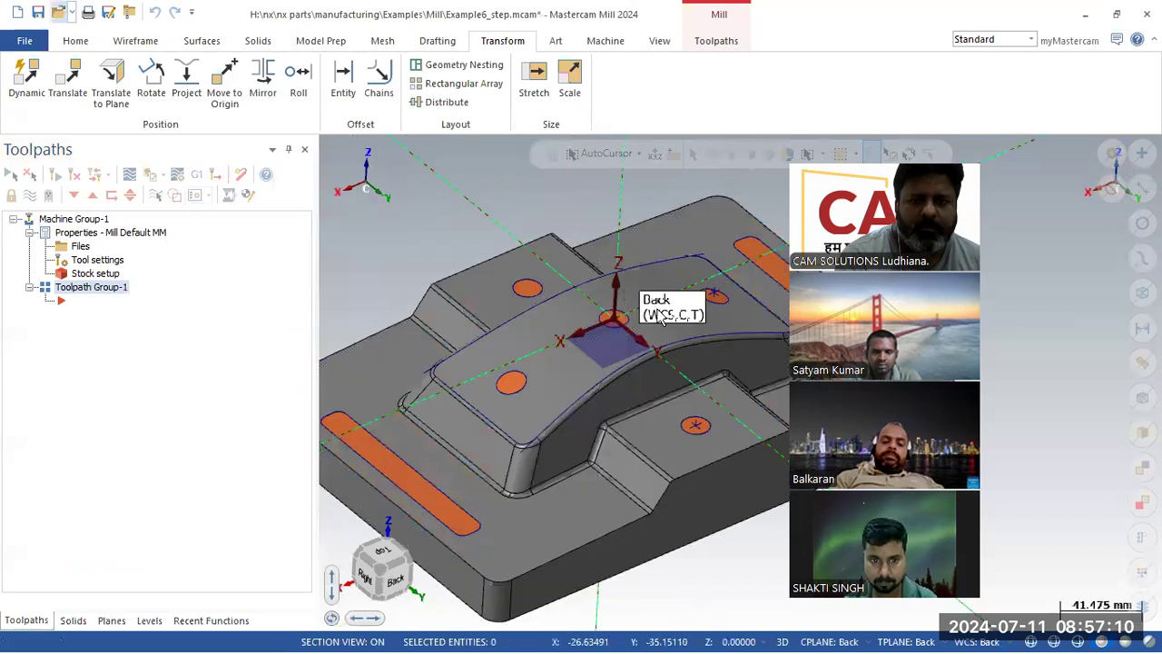
pyautogui.click(1141, 292)
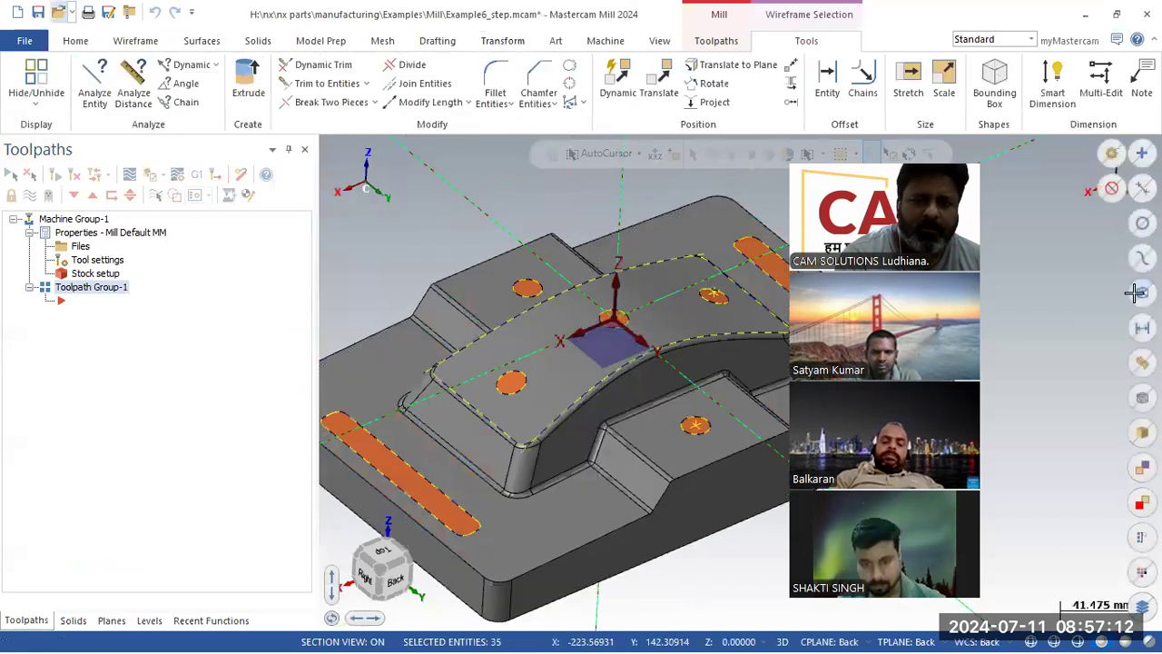
pyautogui.press('Delete')
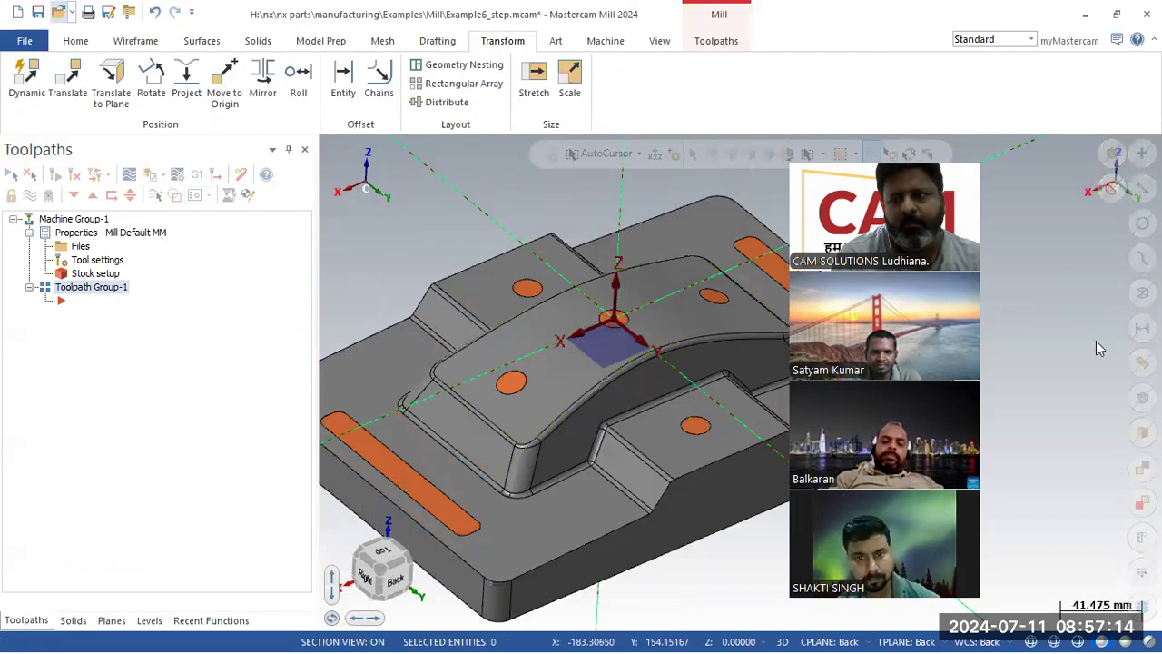
# Delete all the orange surfaces capping the part's holes and slots.
pyautogui.click(1141, 363)
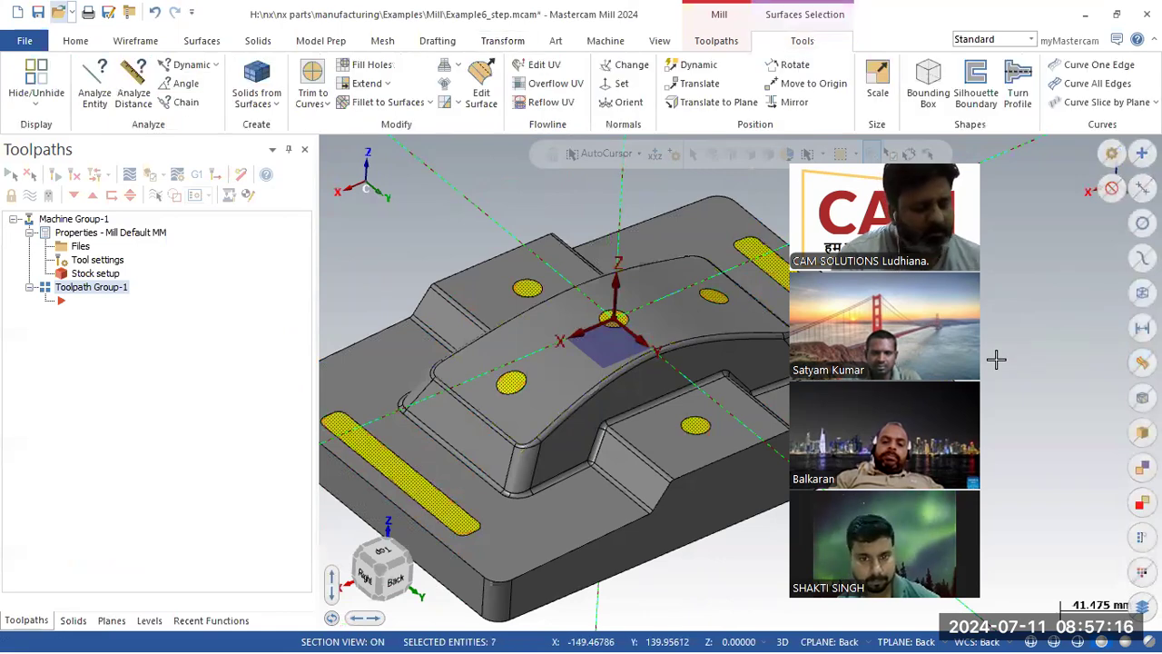
pyautogui.press('Delete')
# Create Hole Axis geometry with axis line, point and circle for the end hole on the arch's positive X side.
pyautogui.scroll(5, 512, 277)
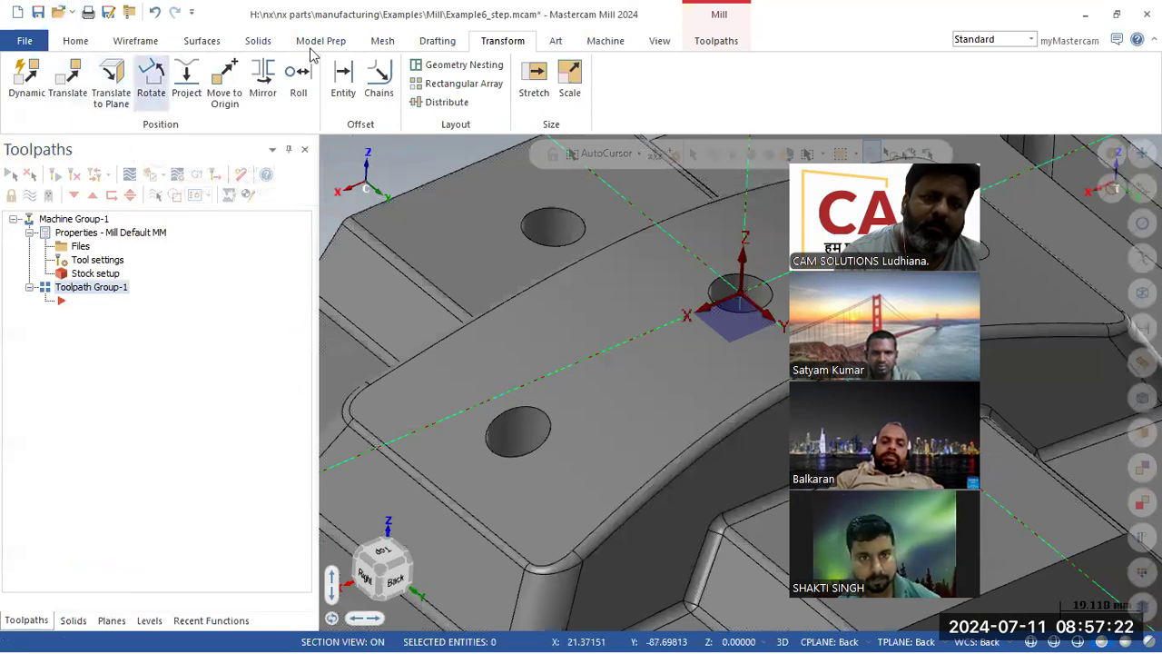
pyautogui.click(338, 43)
pyautogui.click(24, 84)
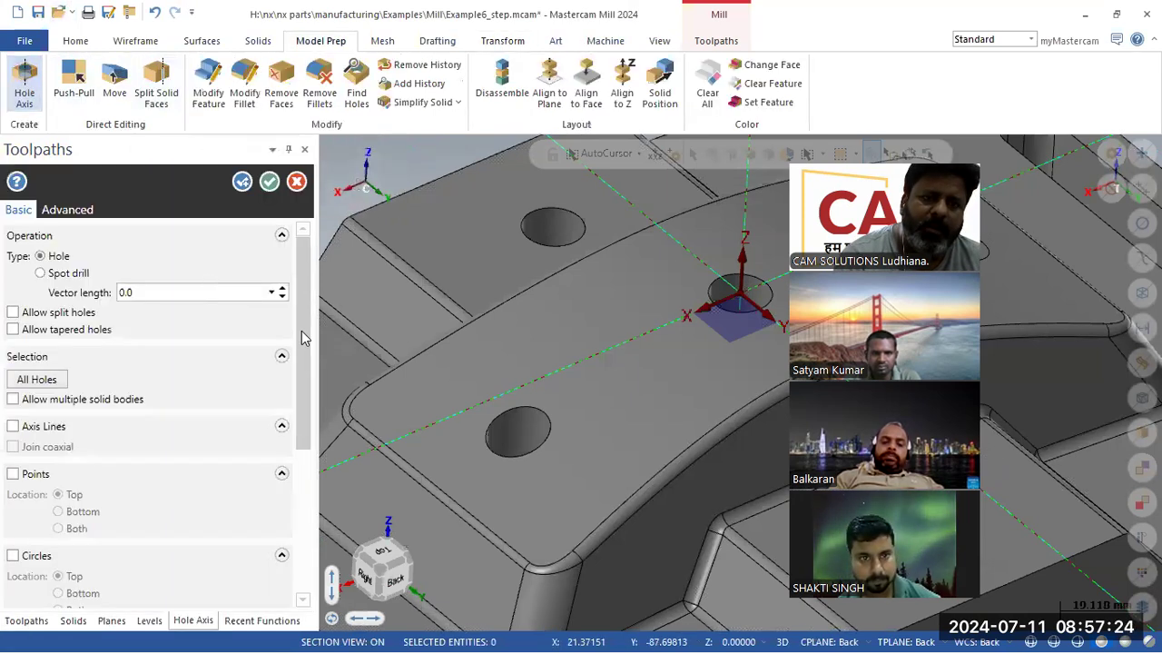
pyautogui.click(501, 438)
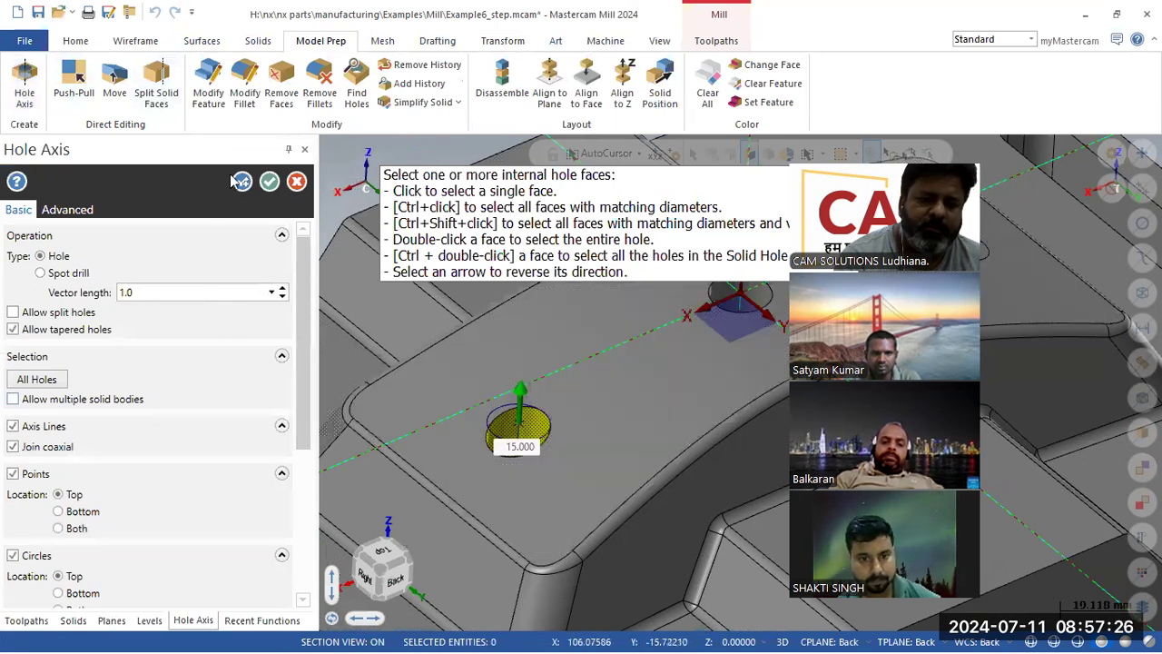
pyautogui.click(269, 181)
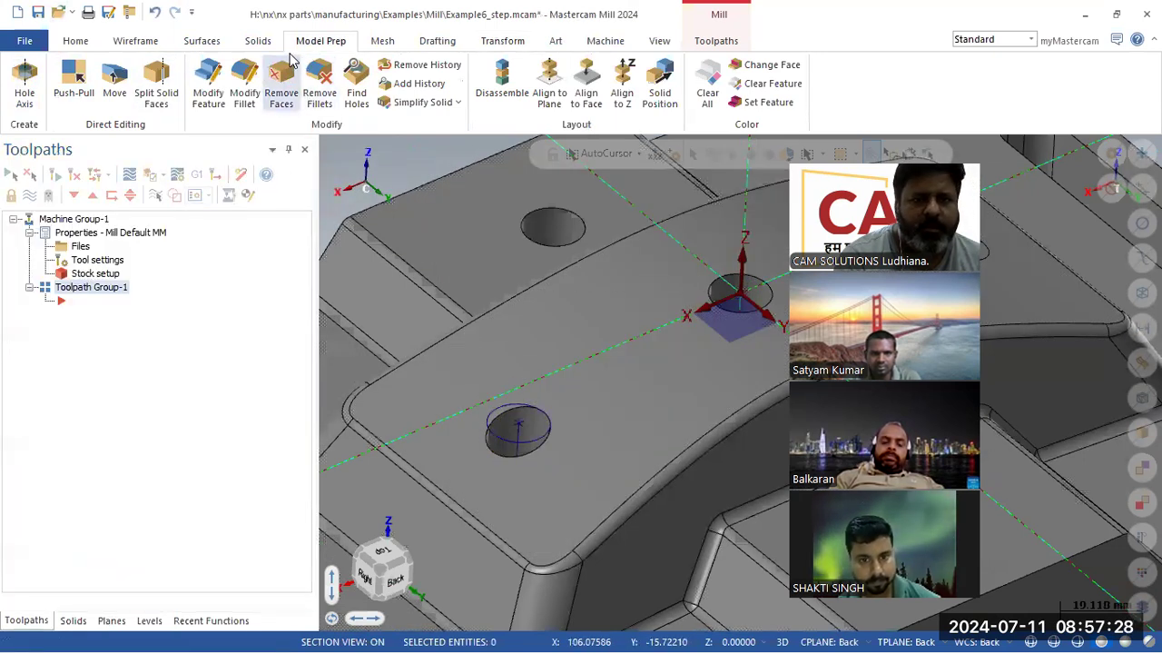
# Move the part to the origin from the centre of the new hole axis circle.
pyautogui.click(507, 42)
pyautogui.click(224, 82)
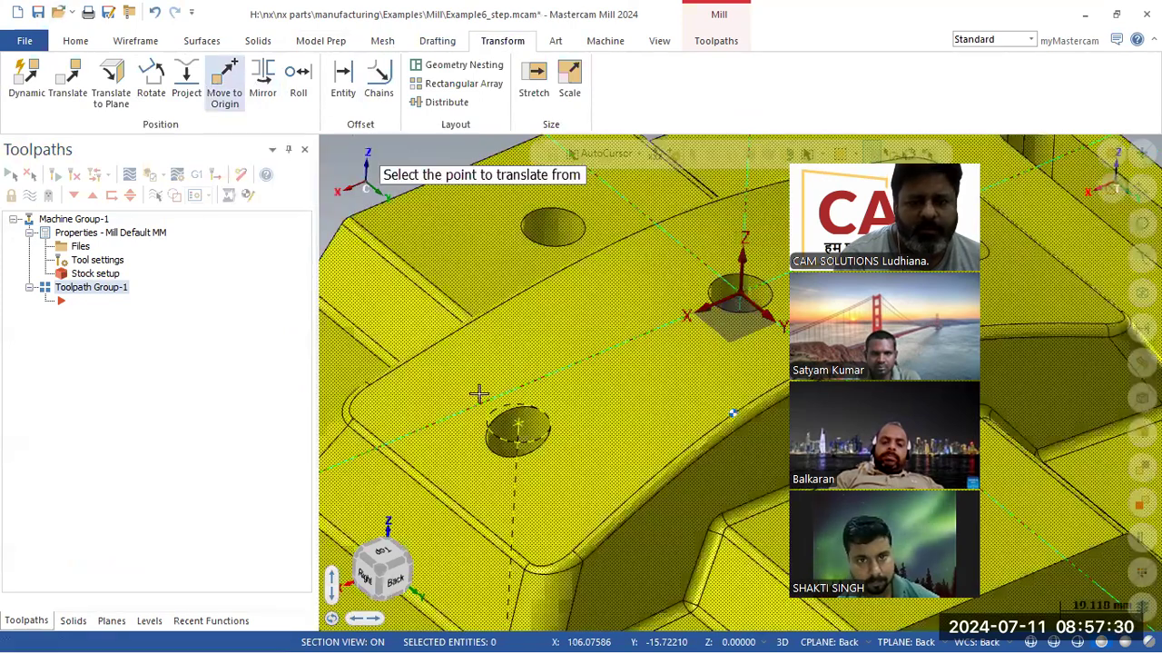
pyautogui.click(519, 429)
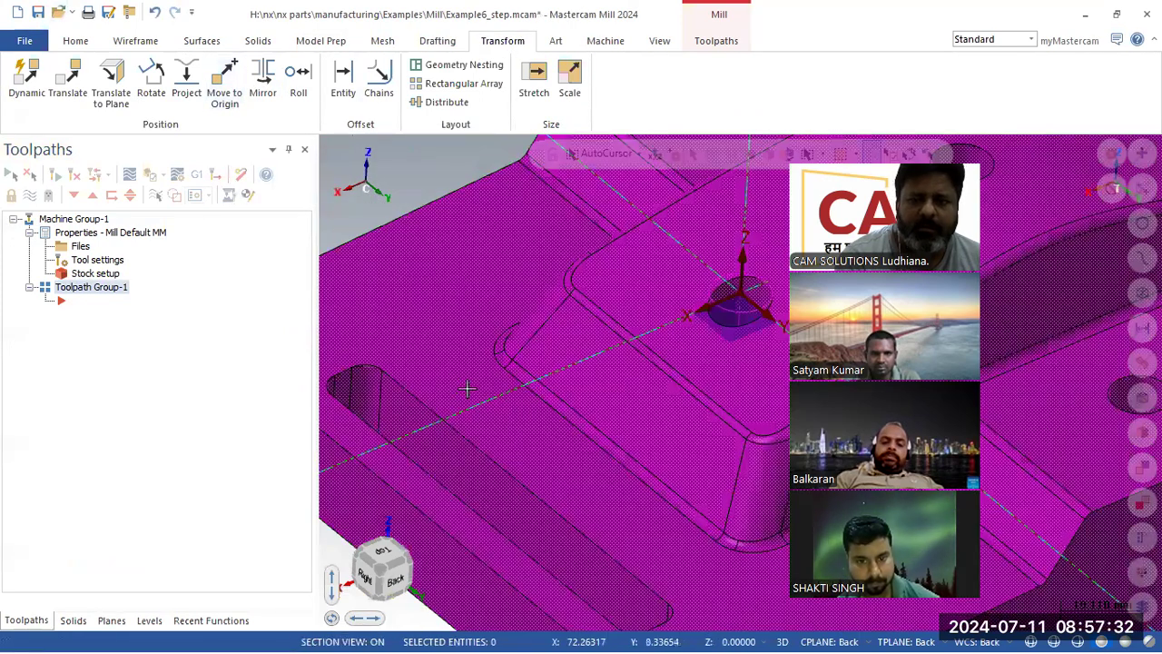
# Examine the moved part's position against the origin and inspect the remaining holes on the arch.
pyautogui.scroll(-3, 464, 385)
pyautogui.moveTo(509, 382)
pyautogui.mouseDown(button='middle')
pyautogui.moveTo(459, 333)
pyautogui.moveTo(437, 340)
pyautogui.moveTo(456, 376)
pyautogui.moveTo(481, 352)
pyautogui.moveTo(496, 379)
pyautogui.moveTo(483, 359)
pyautogui.mouseUp(button='middle')
pyautogui.scroll(1, 463, 379)
pyautogui.scroll(-5, 484, 359)
pyautogui.scroll(6, 695, 327)
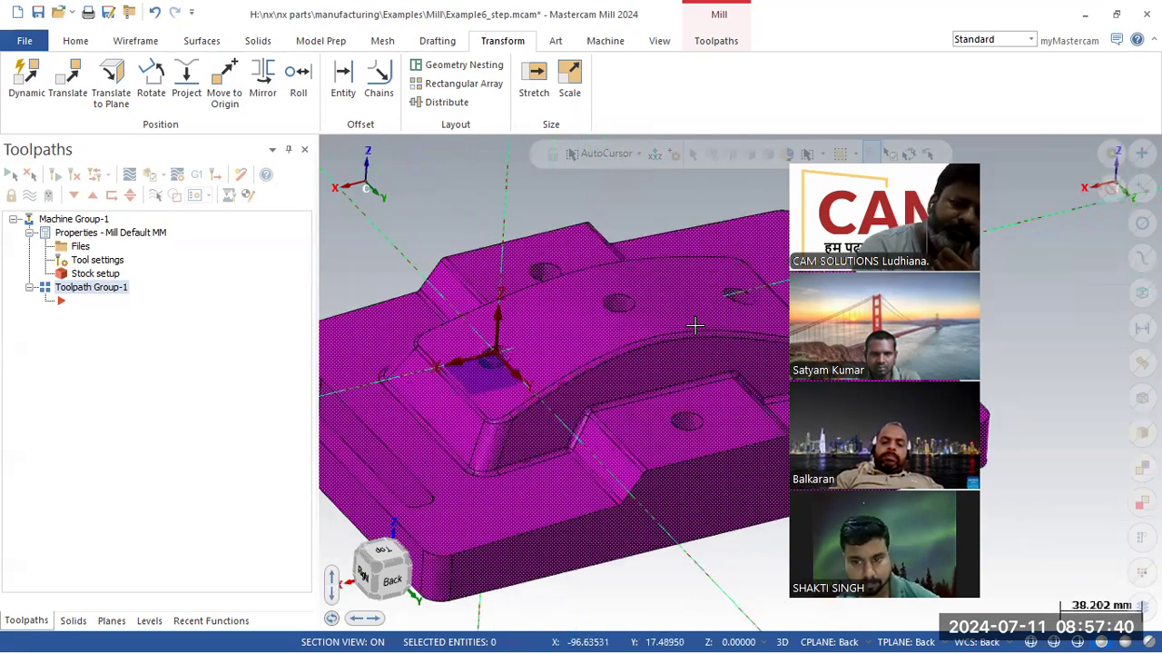
pyautogui.scroll(-6, 522, 365)
pyautogui.scroll(7, 612, 324)
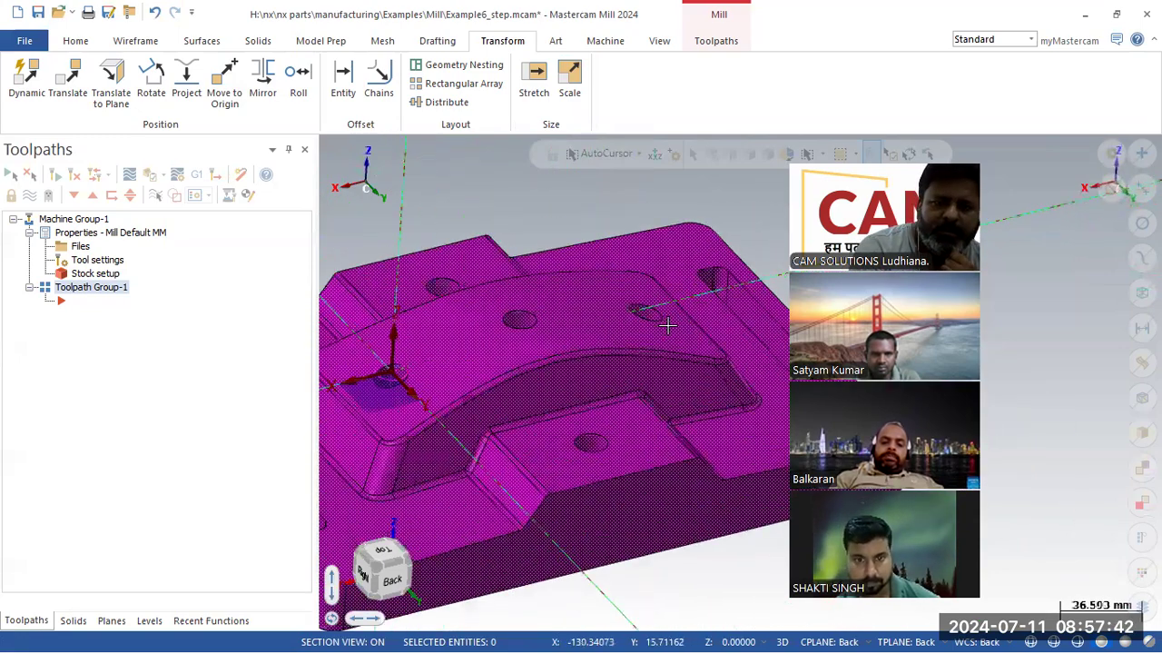
pyautogui.scroll(1, 703, 338)
pyautogui.scroll(-2, 660, 345)
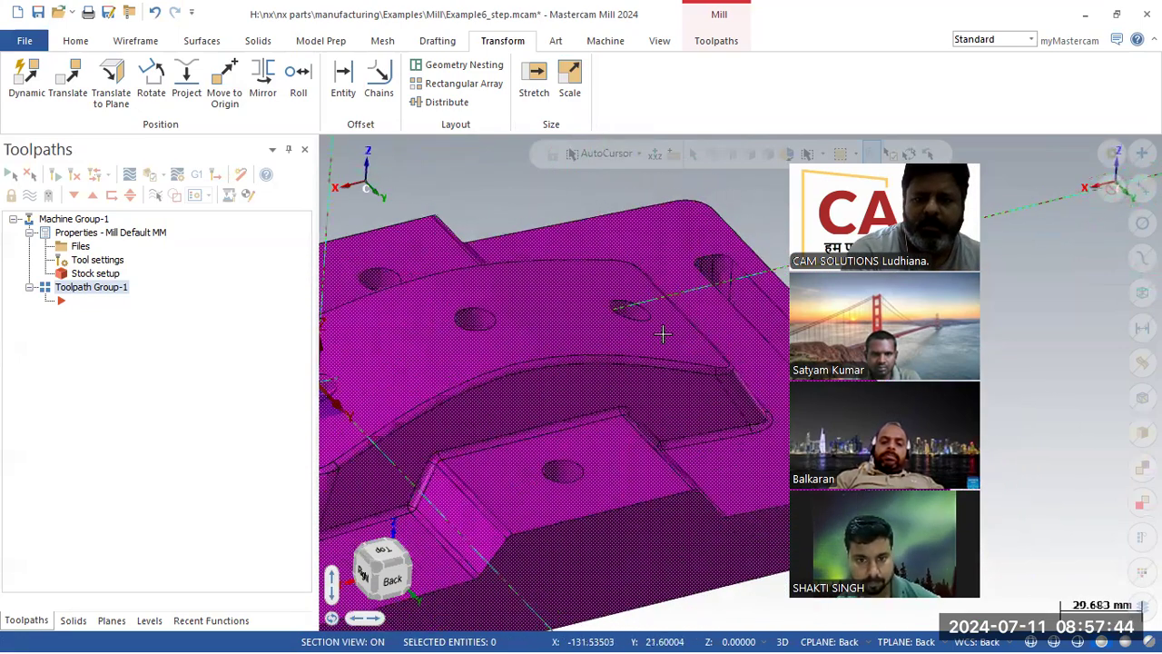
# Project copies of the two rim edges of the arch's far end hole to depth 0.0.
pyautogui.click(127, 40)
pyautogui.click(1106, 104)
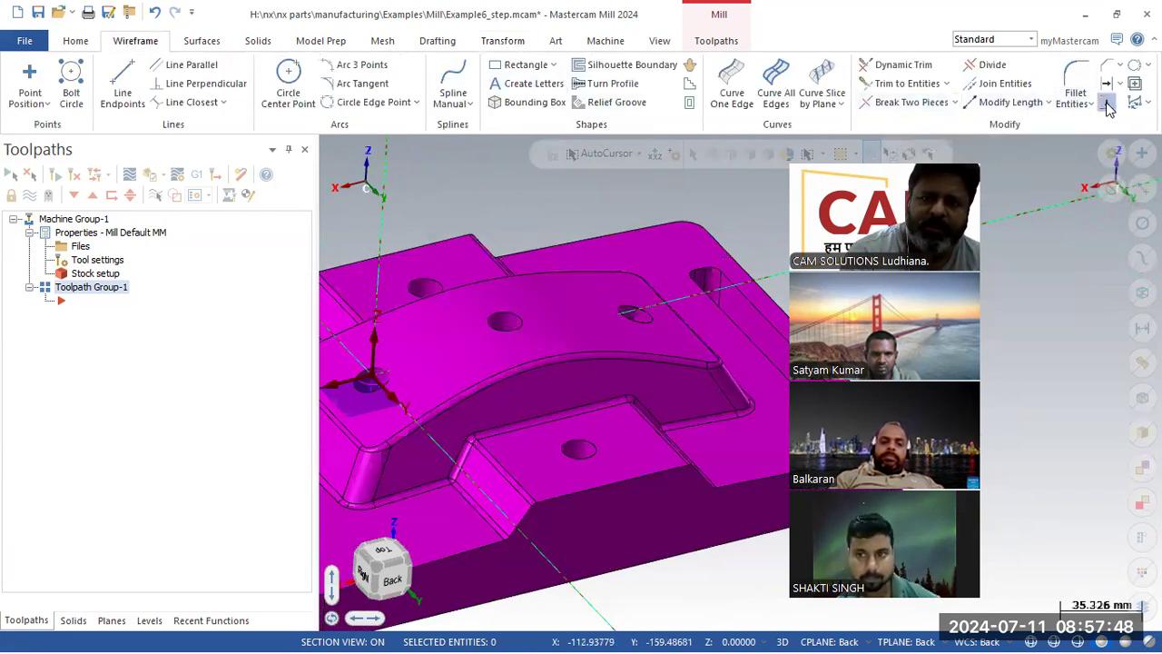
pyautogui.click(657, 321)
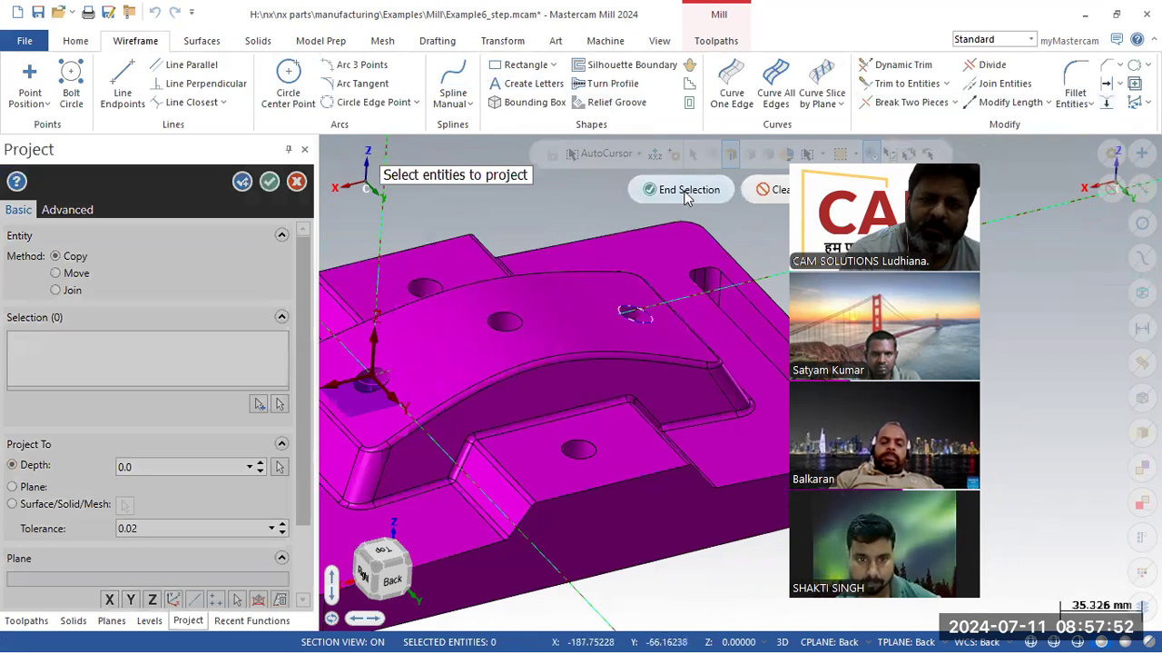
pyautogui.click(683, 189)
pyautogui.moveTo(679, 322)
pyautogui.mouseDown(button='middle')
pyautogui.moveTo(633, 280)
pyautogui.moveTo(652, 323)
pyautogui.mouseUp(button='middle')
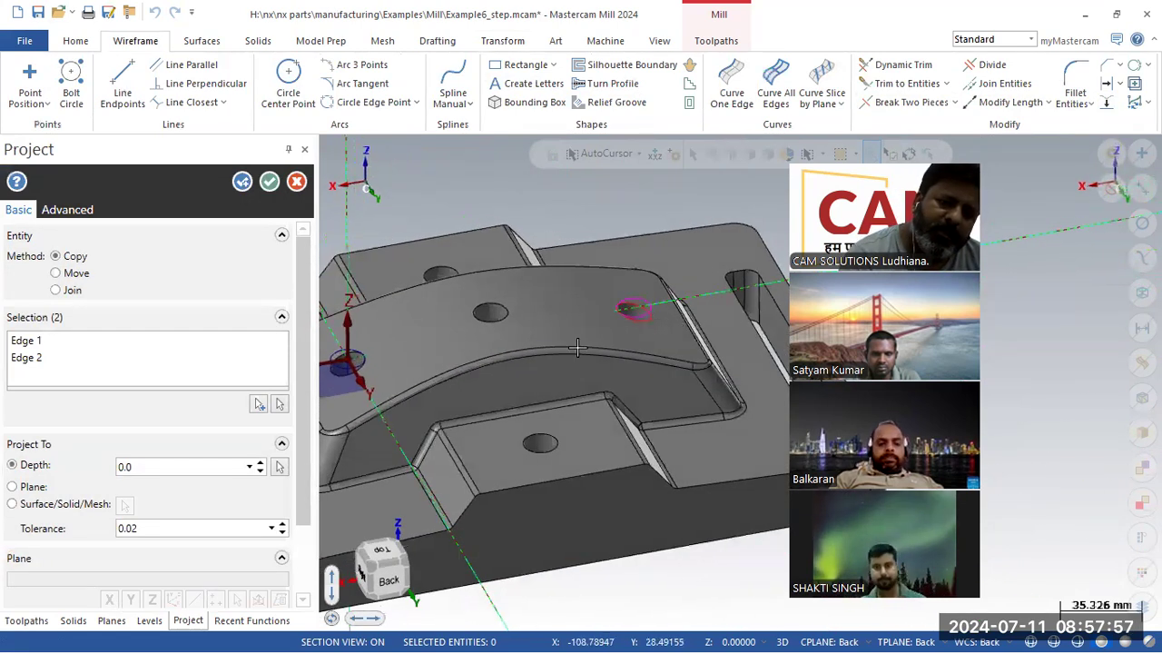
pyautogui.click(269, 180)
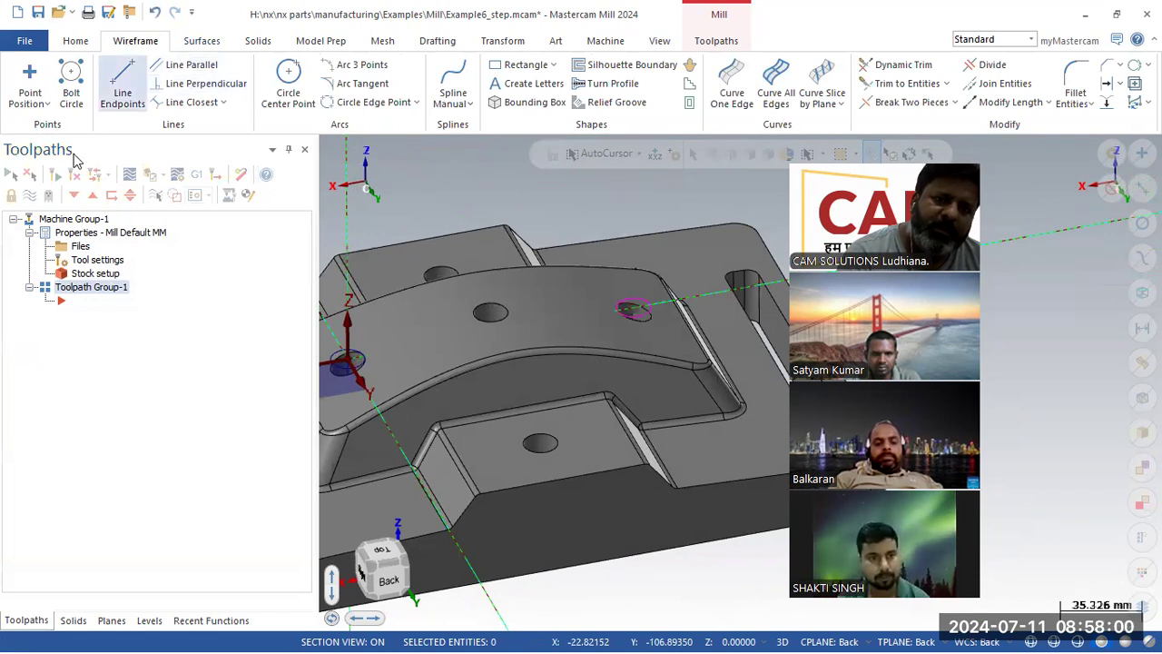
# Move the part to the origin from the centre of the arch's middle hole.
pyautogui.click(502, 40)
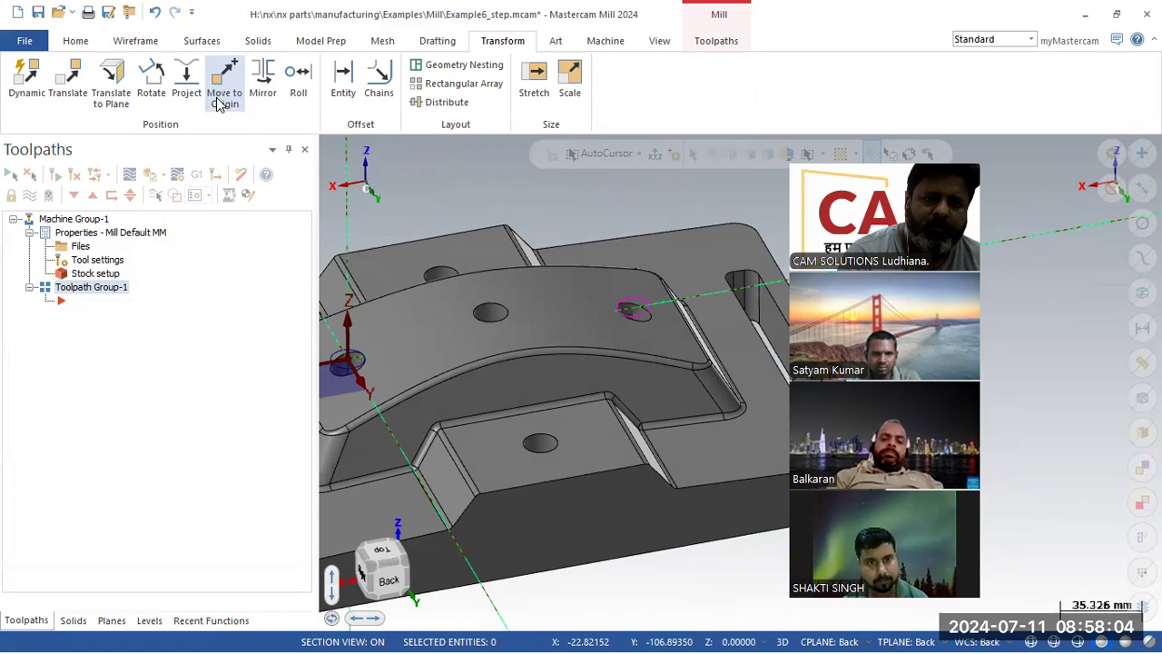
pyautogui.click(225, 91)
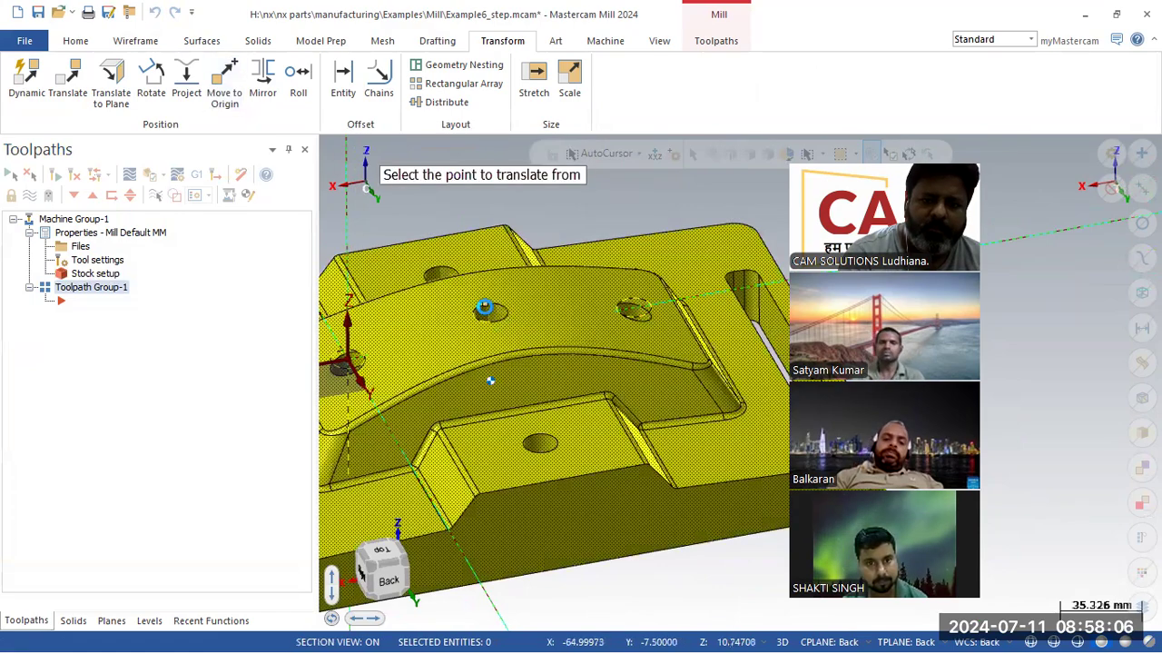
pyautogui.click(490, 315)
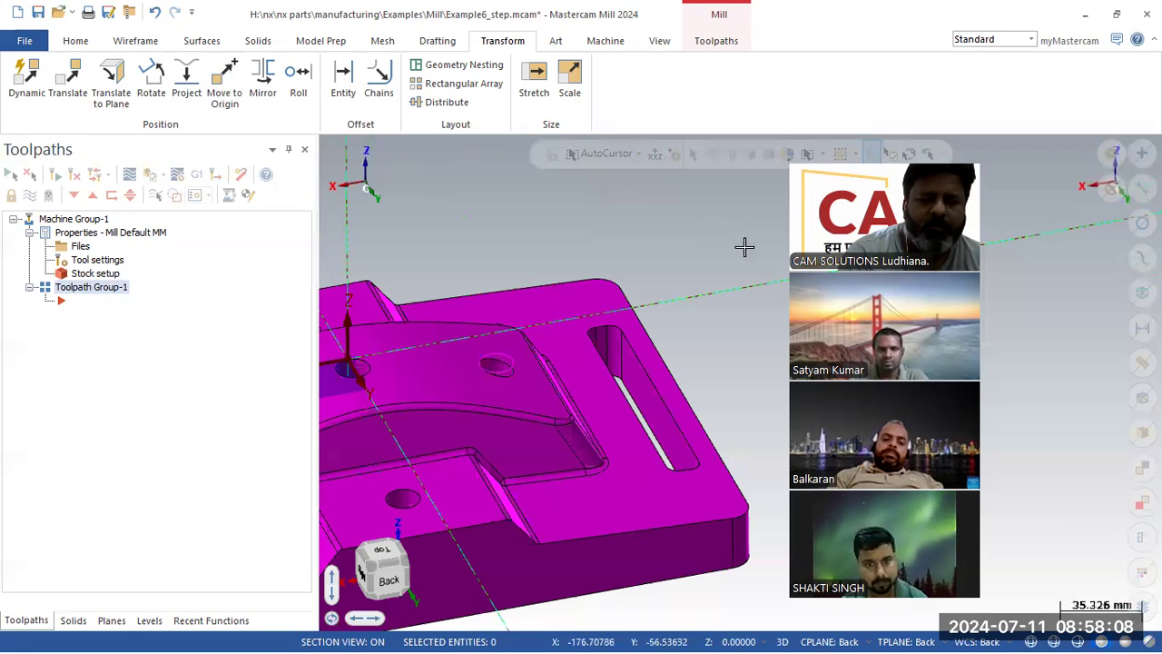
pyautogui.scroll(-4, 754, 251)
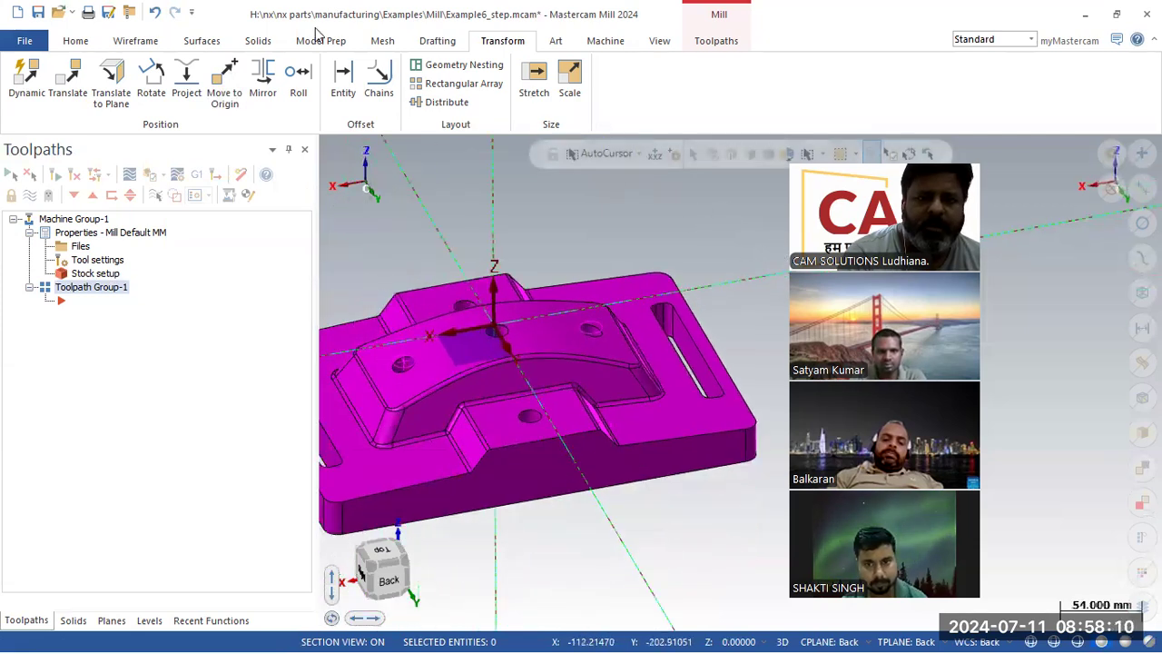
pyautogui.click(135, 41)
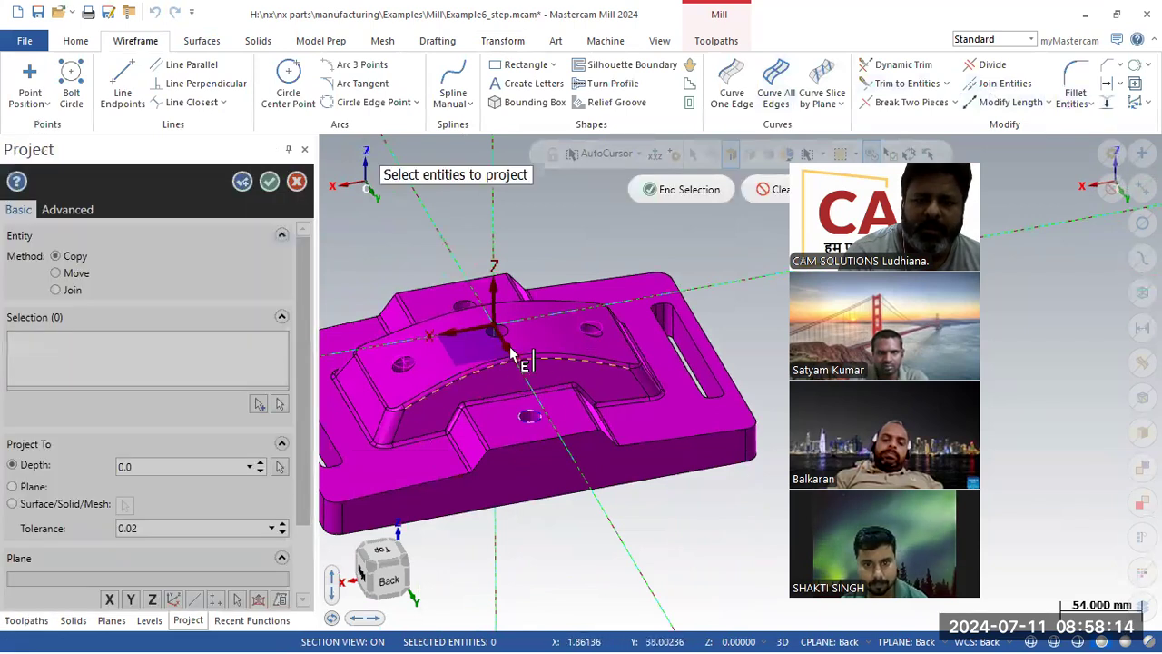
pyautogui.scroll(4, 603, 339)
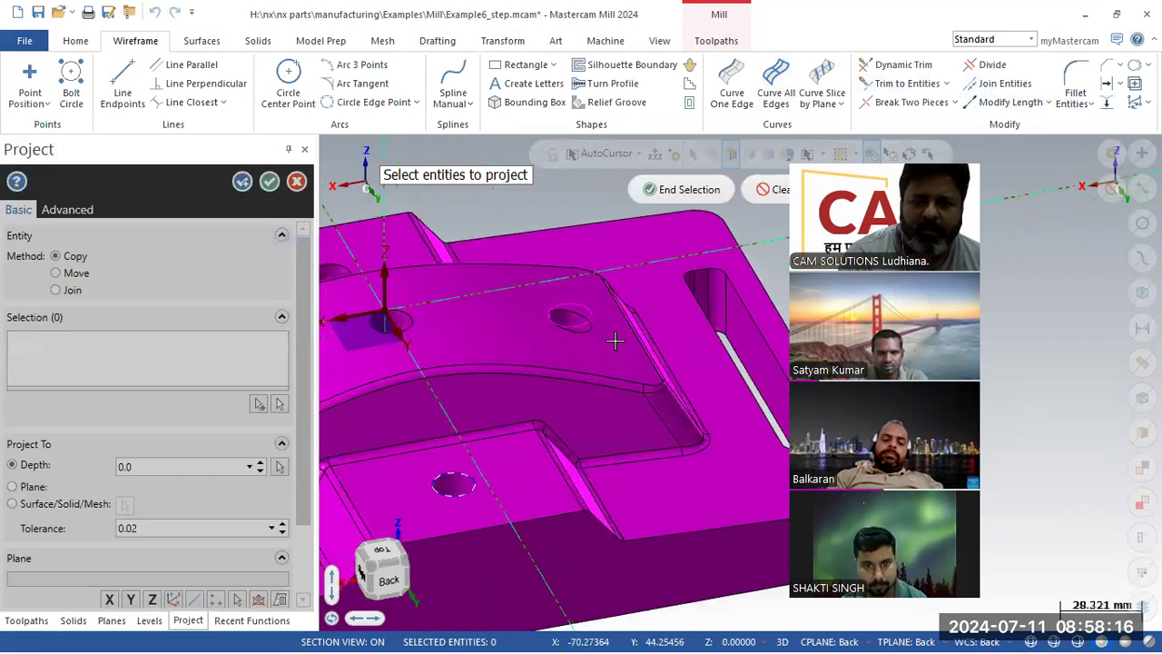
pyautogui.scroll(6, 599, 326)
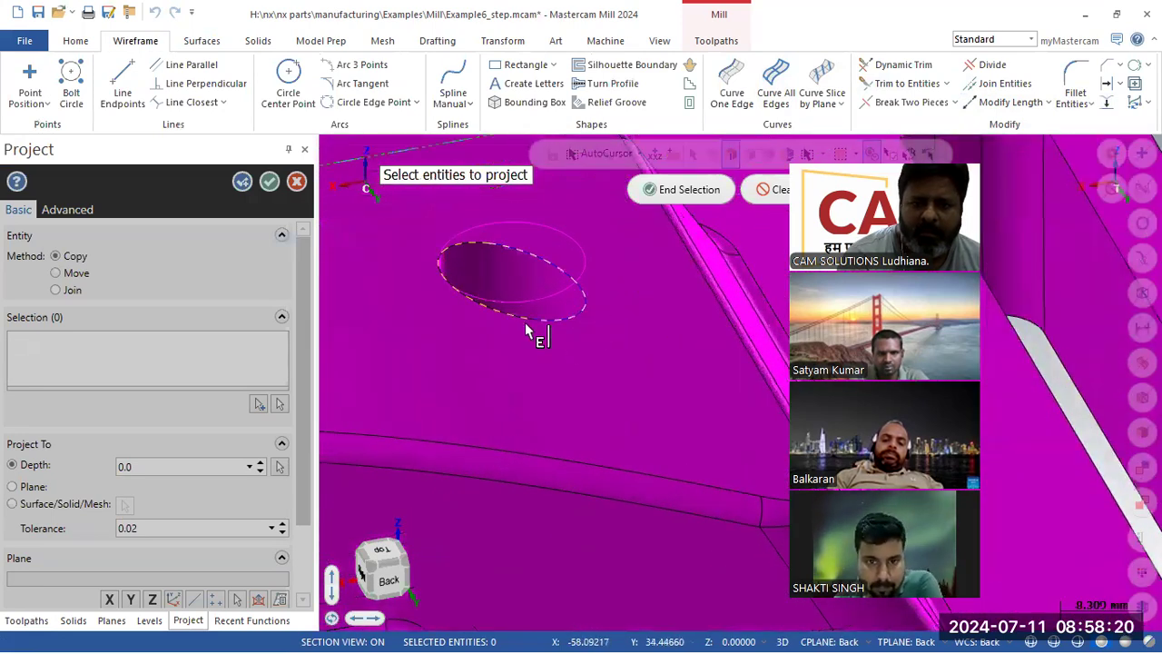
pyautogui.scroll(-5, 544, 336)
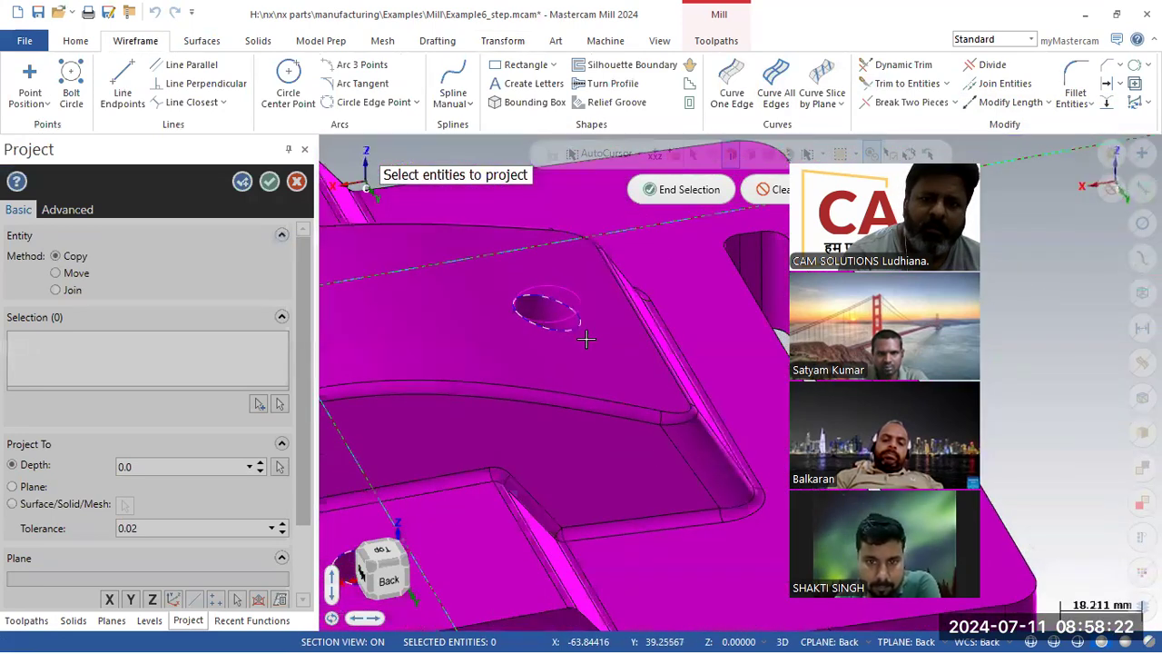
pyautogui.scroll(-1, 409, 287)
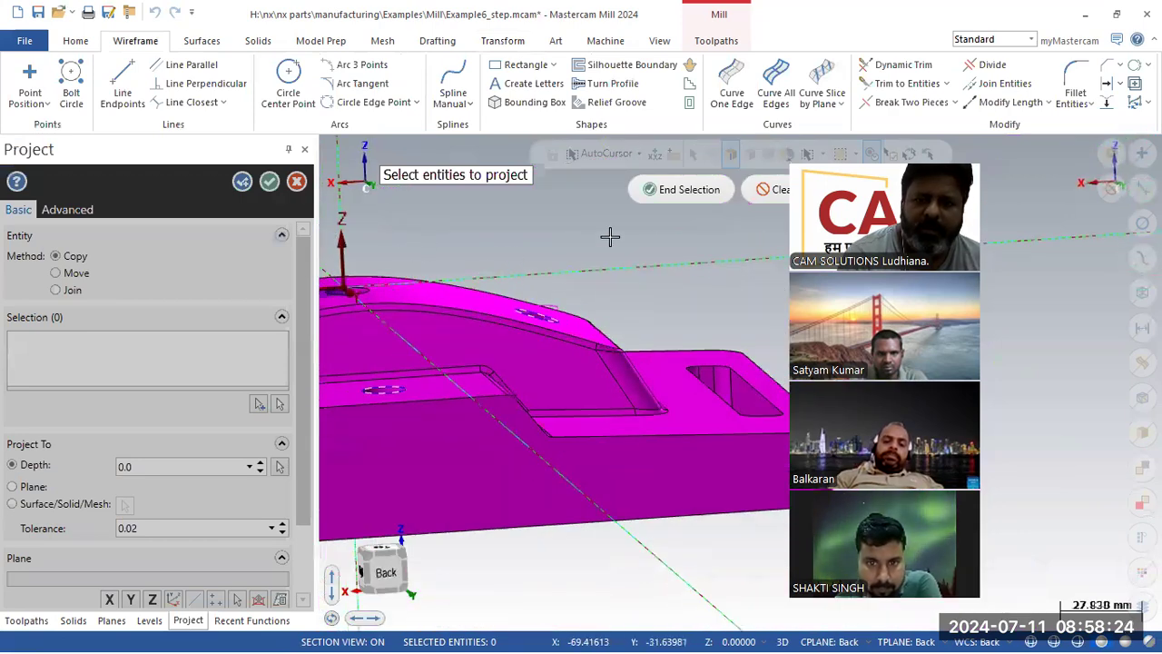
pyautogui.click(721, 188)
pyautogui.moveTo(560, 245); pyautogui.dragTo(469, 139, button='middle')
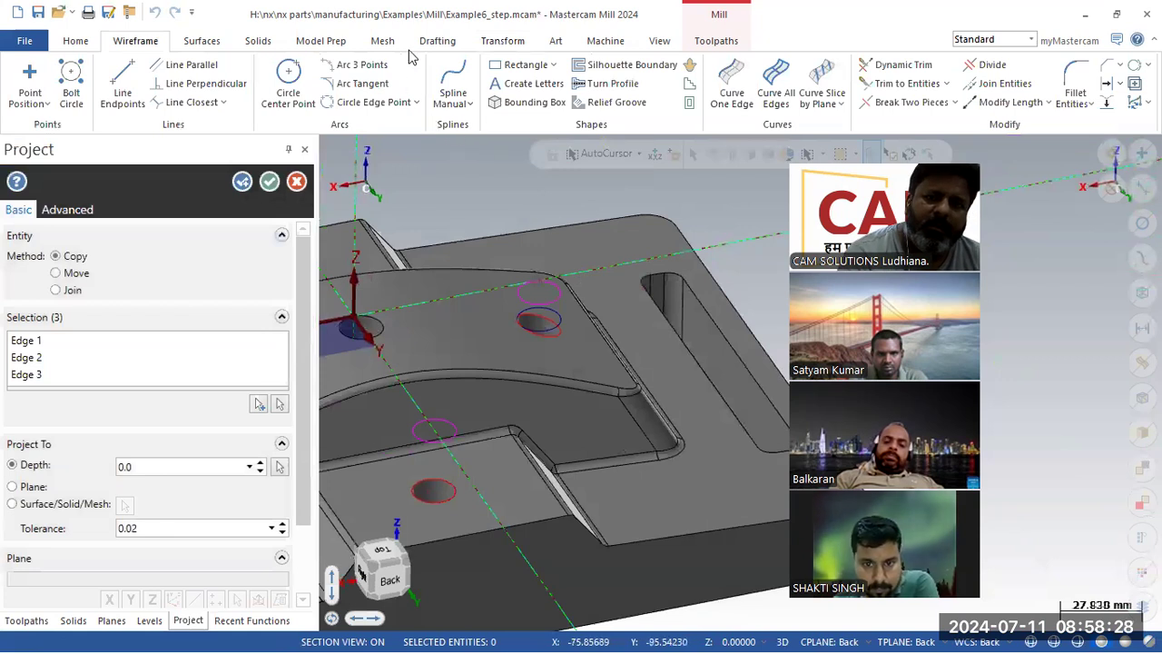
pyautogui.click(501, 41)
pyautogui.click(224, 83)
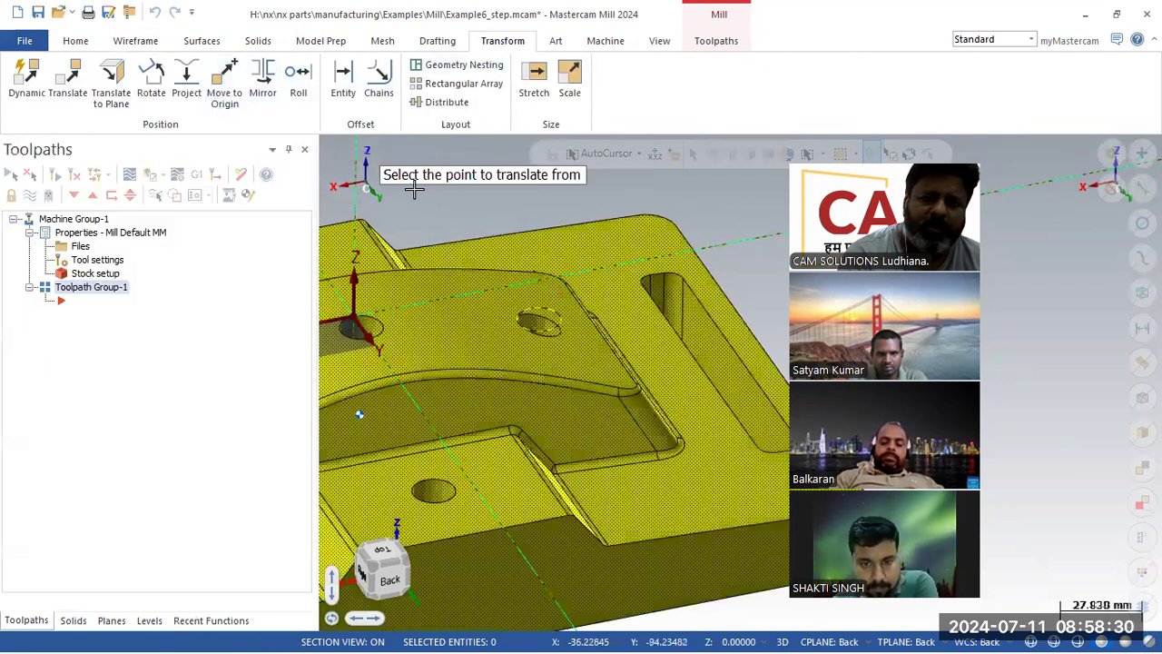
# Project copies of the far end hole's two rim edges onto the current origin plane at depth 0.0.
pyautogui.click(136, 41)
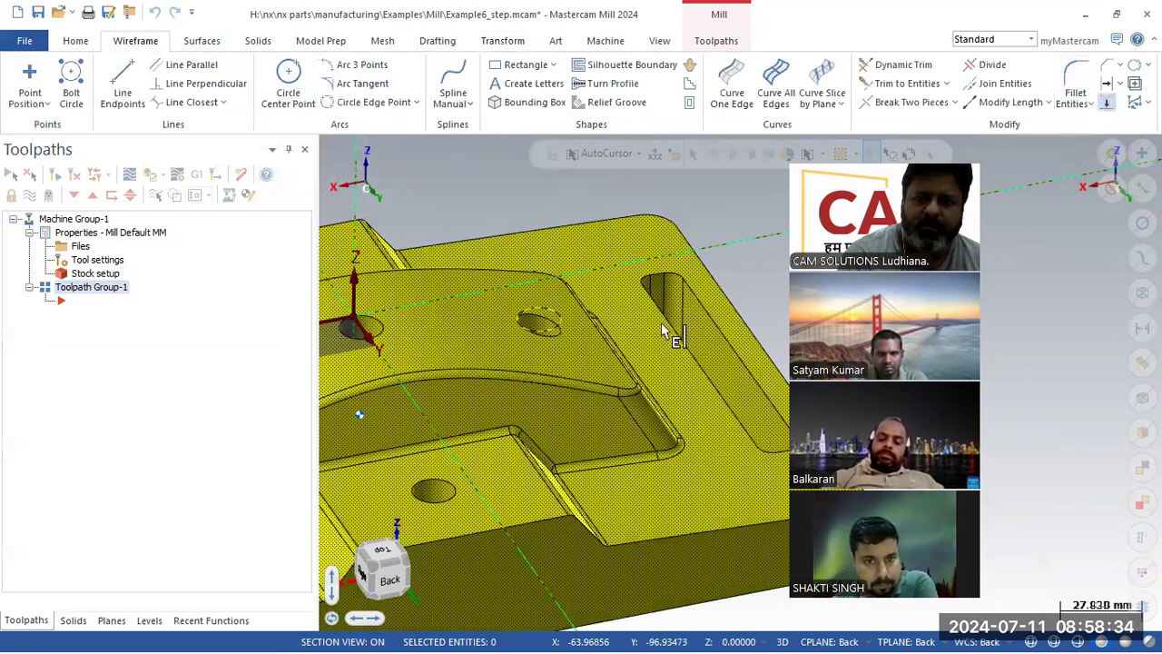
pyautogui.scroll(2, 564, 342)
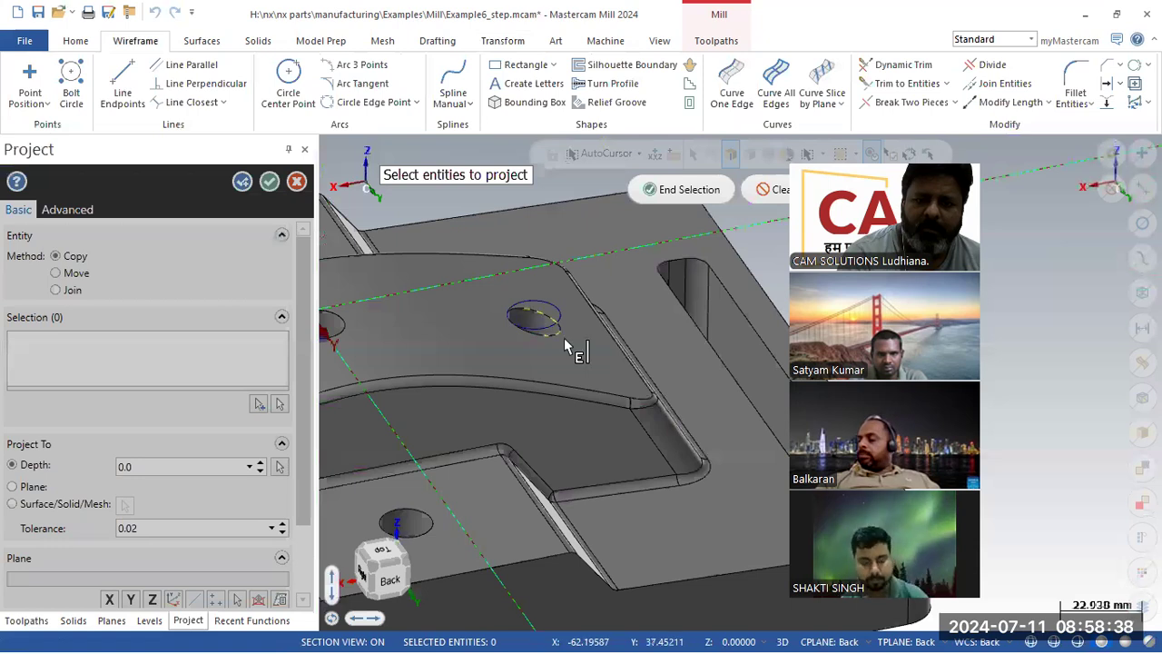
pyautogui.scroll(3, 540, 337)
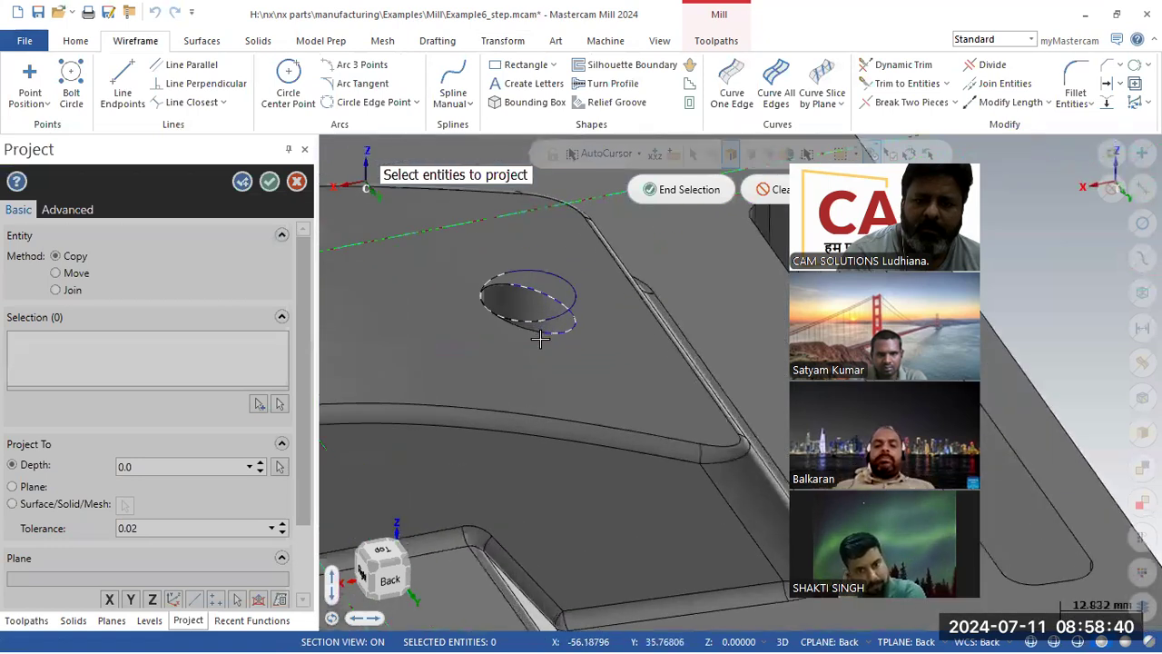
pyautogui.click(539, 343)
pyautogui.click(656, 192)
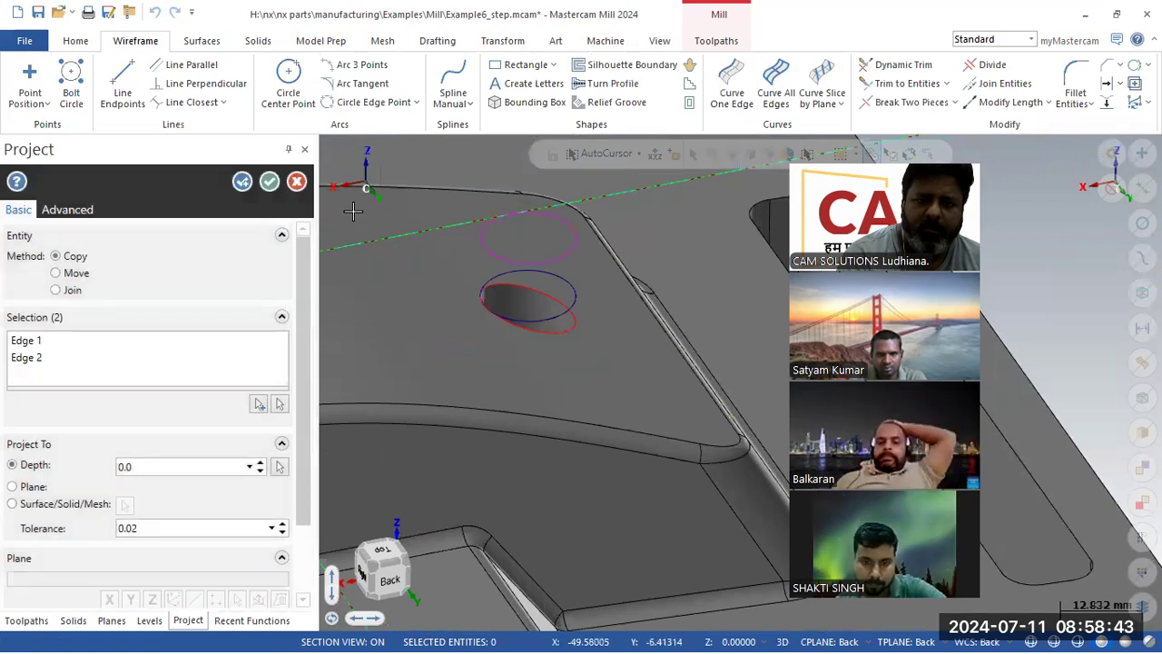
pyautogui.click(269, 182)
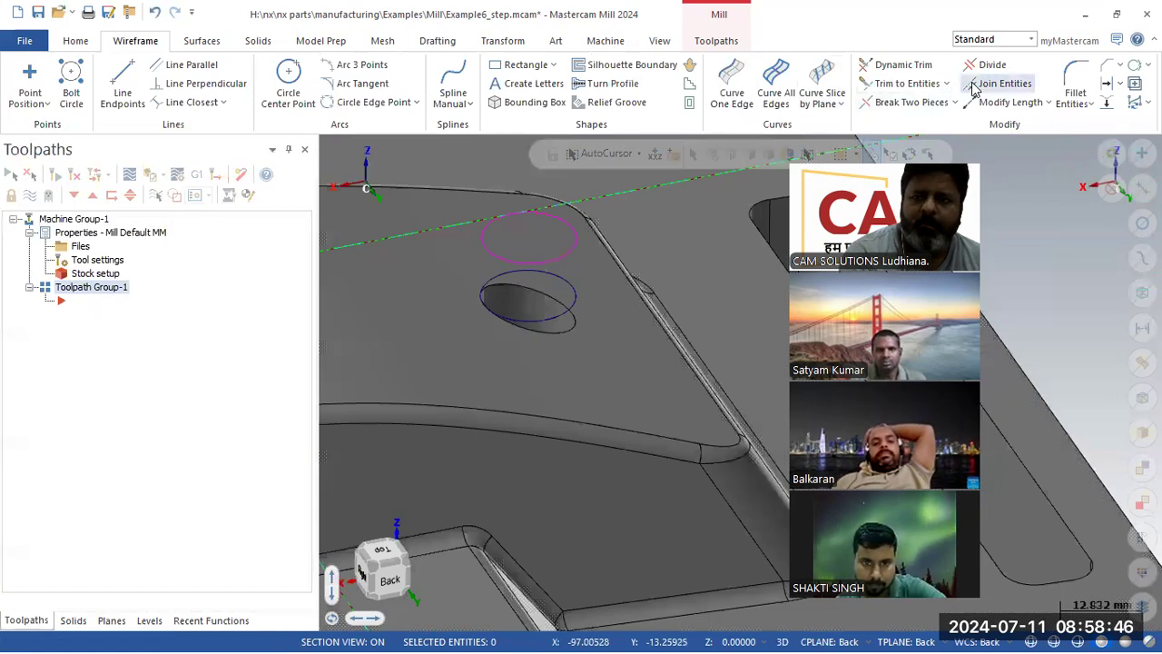
# Move the part to the origin from the centre of the newly projected circle above the far end hole.
pyautogui.click(505, 42)
pyautogui.click(227, 91)
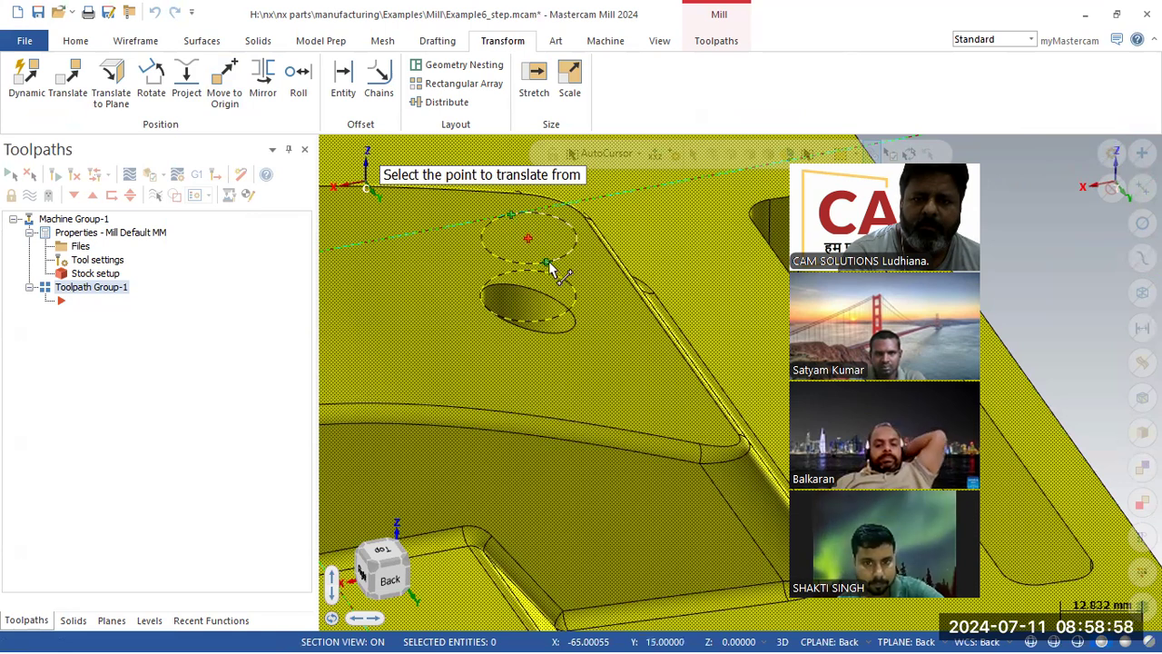
pyautogui.click(528, 239)
pyautogui.scroll(-6, 526, 233)
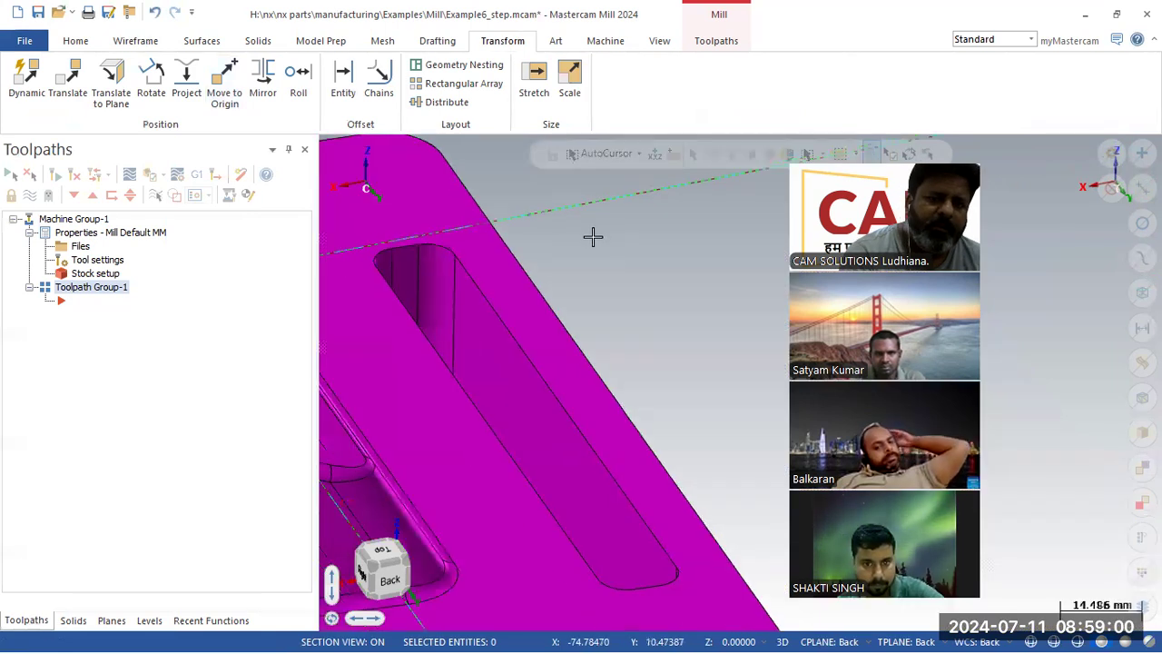
# Clear the transform result colours from the moved part.
pyautogui.moveTo(621, 255); pyautogui.dragTo(705, 345, button='middle')
pyautogui.scroll(-2, 705, 345)
pyautogui.scroll(4, 551, 296)
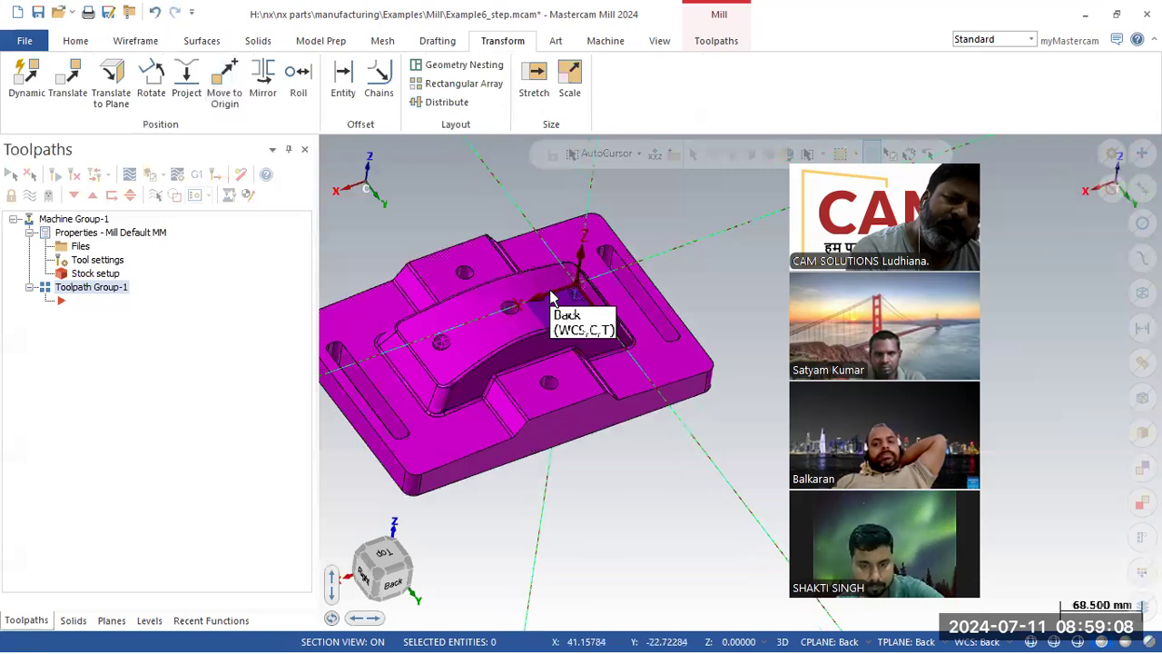
pyautogui.moveTo(582, 301); pyautogui.dragTo(420, 259, button='middle')
pyautogui.rightClick(420, 259)
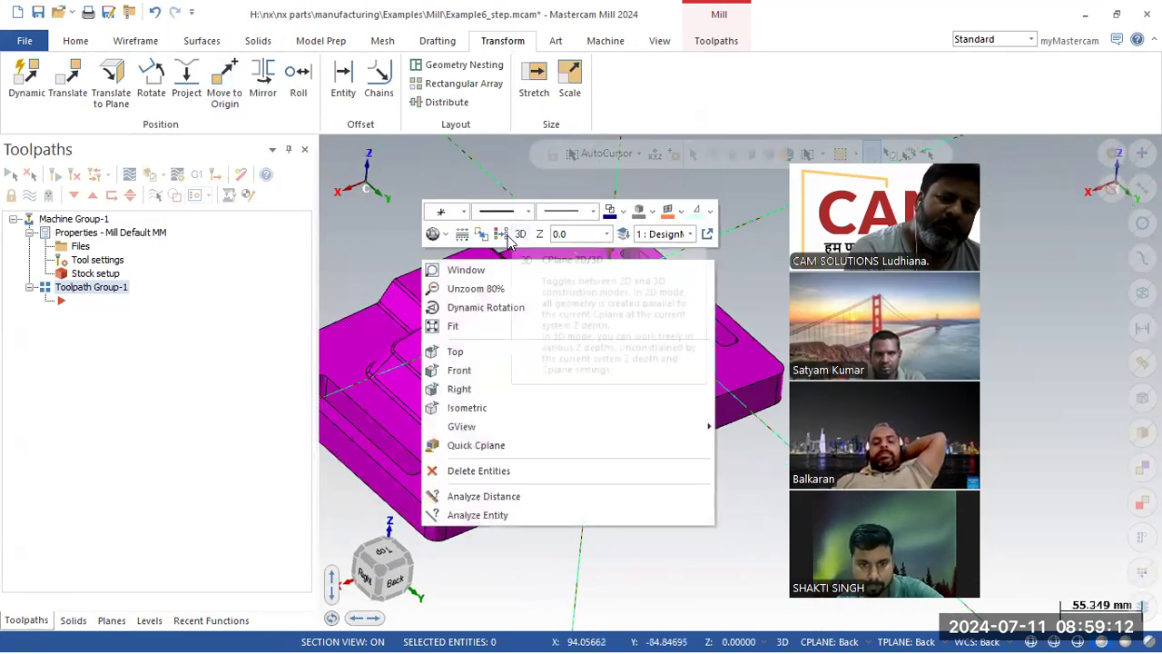
pyautogui.click(572, 572)
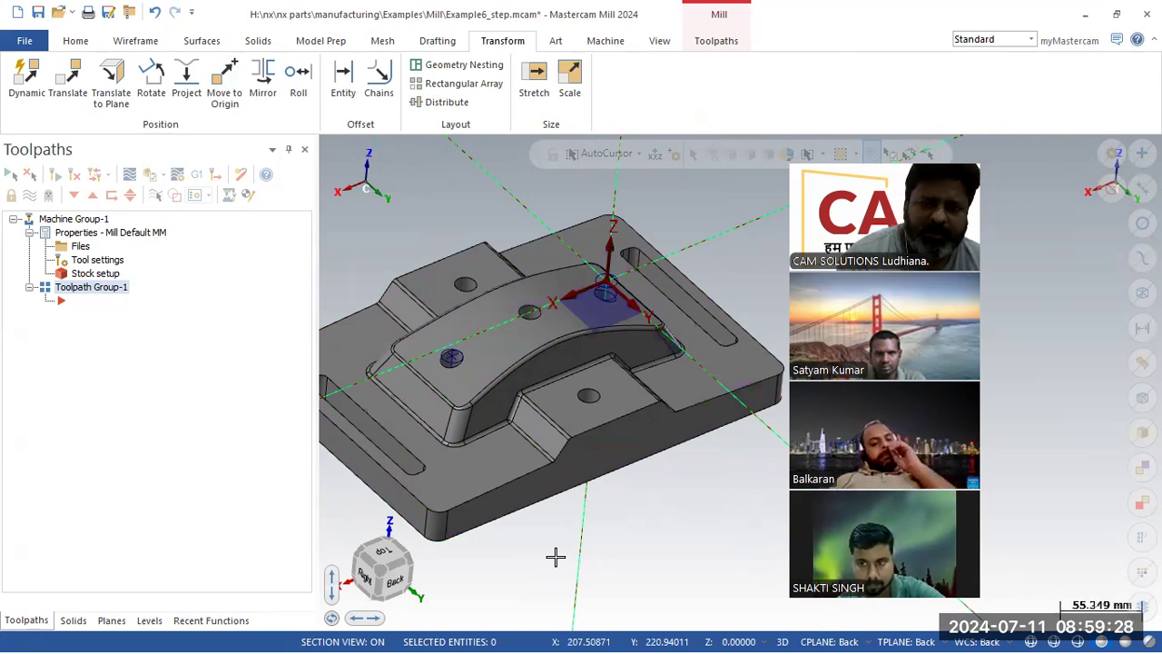
# Create a closest line from the rim of the hole in the front raised pad to the pad's long edge beside the arch.
pyautogui.scroll(5, 583, 372)
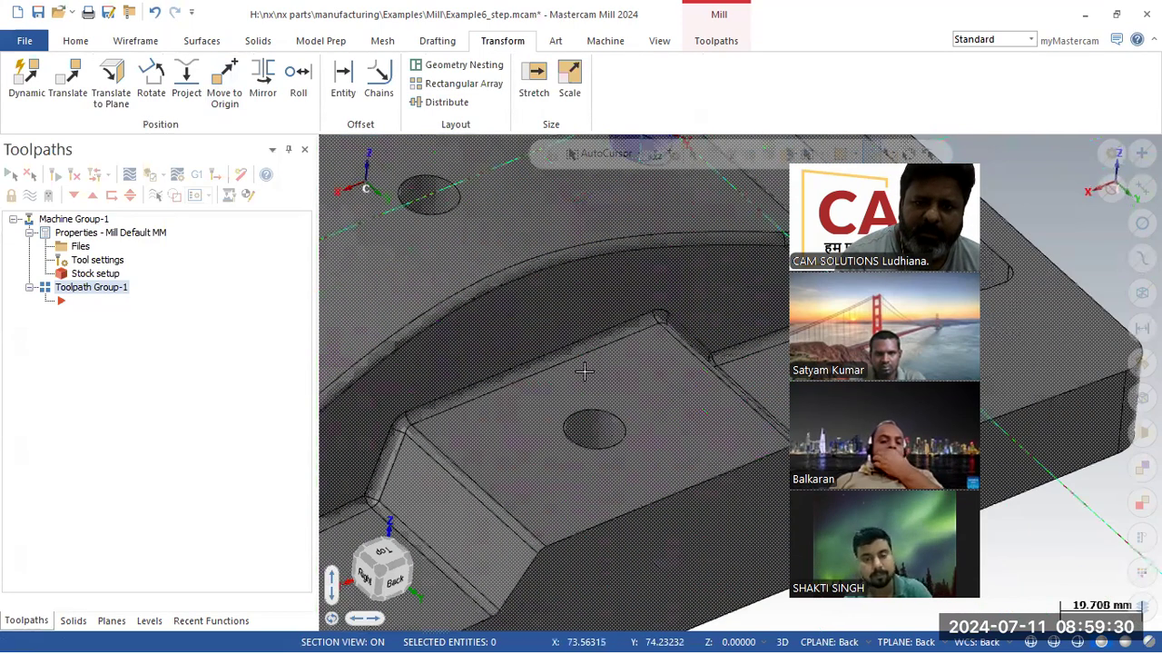
pyautogui.scroll(1, 584, 372)
pyautogui.click(131, 41)
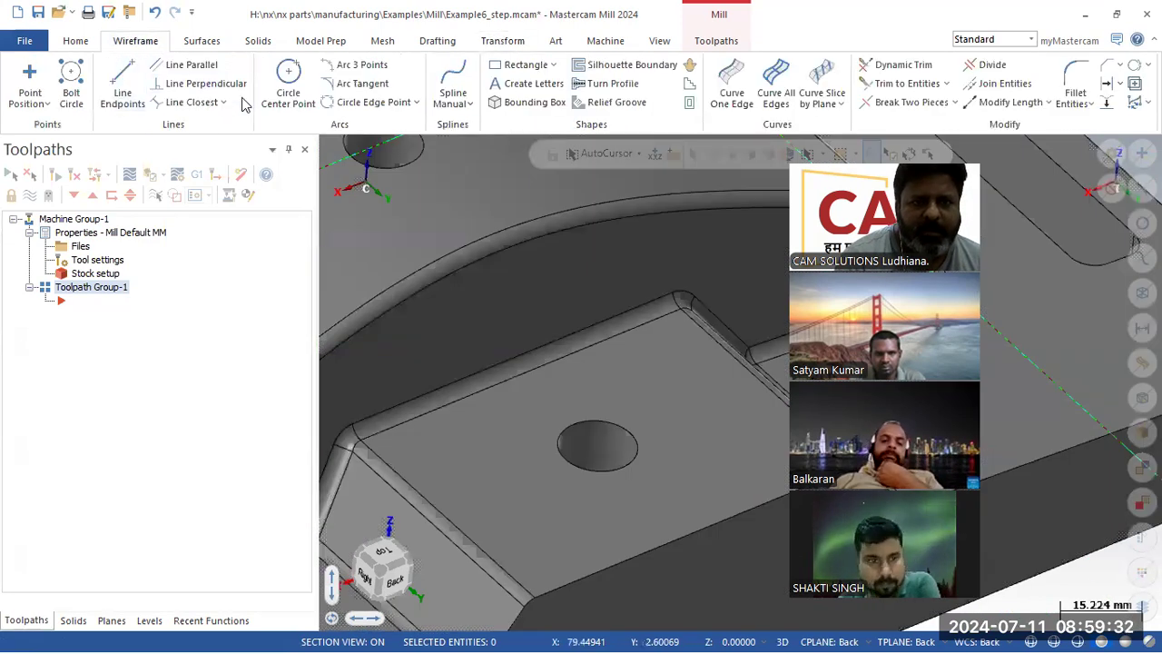
pyautogui.click(191, 101)
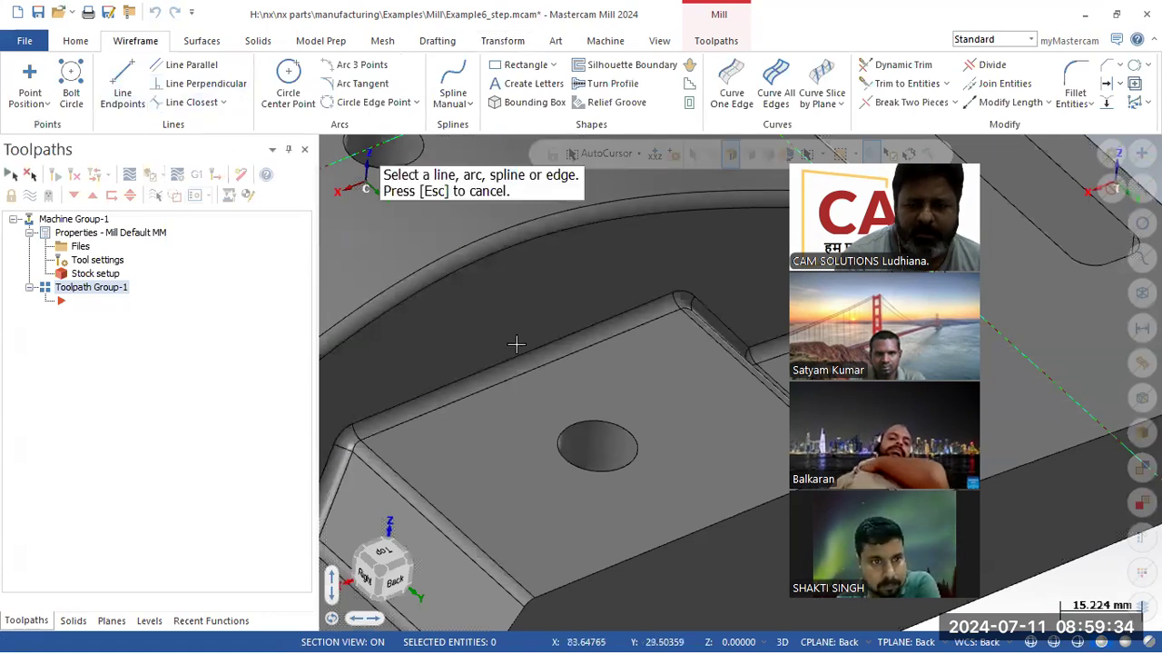
pyautogui.click(590, 445)
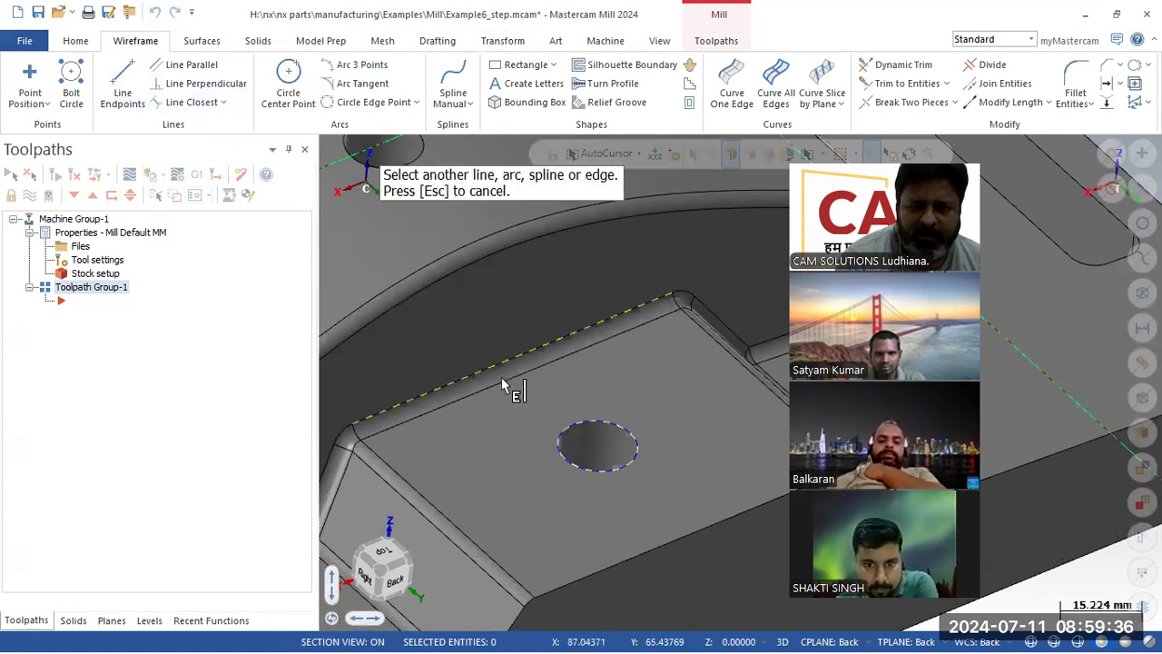
pyautogui.click(508, 389)
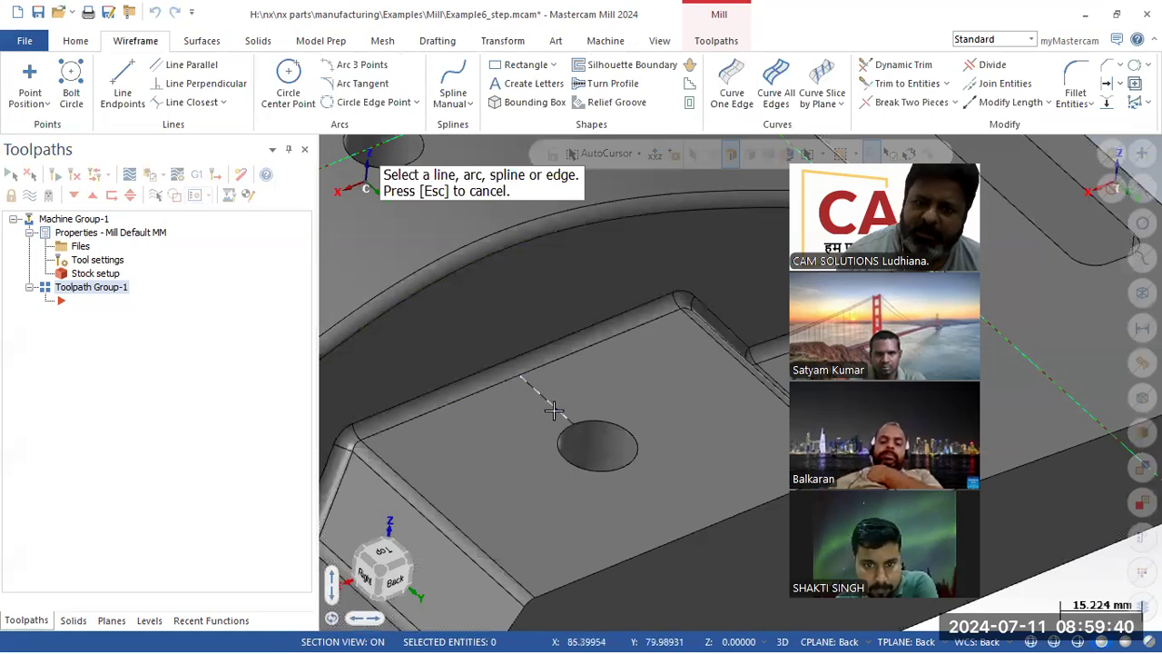
# Create a closest line from the rim of the arch's middle hole to the arch's curved front edge.
pyautogui.scroll(-5, 554, 411)
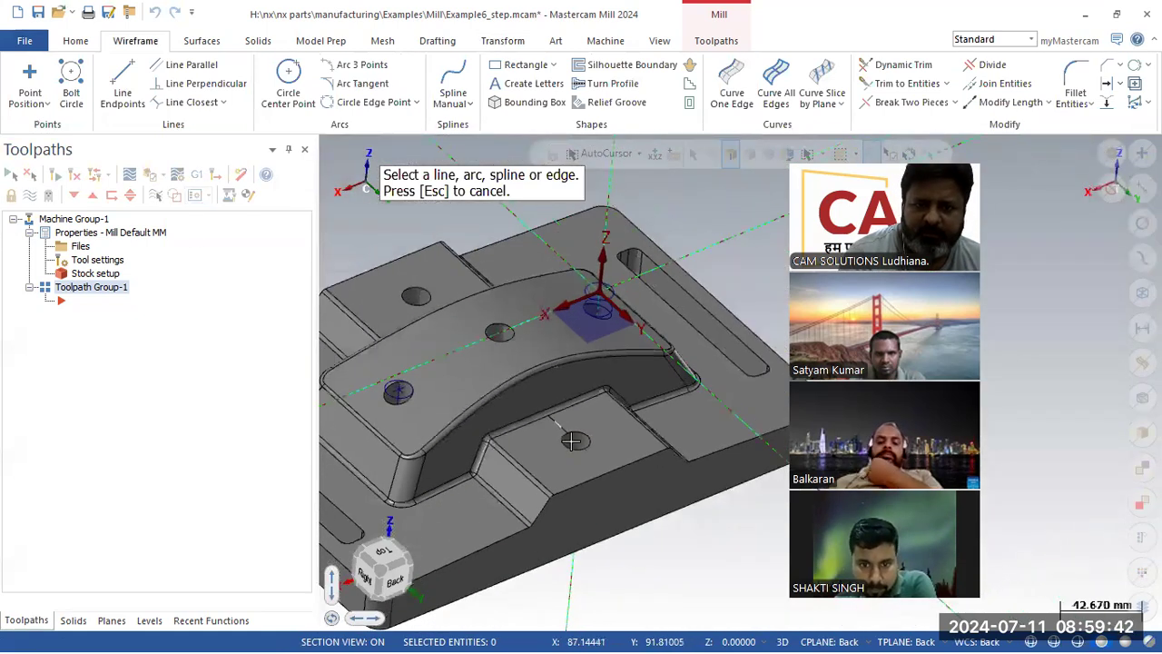
pyautogui.scroll(2, 444, 343)
pyautogui.click(542, 356)
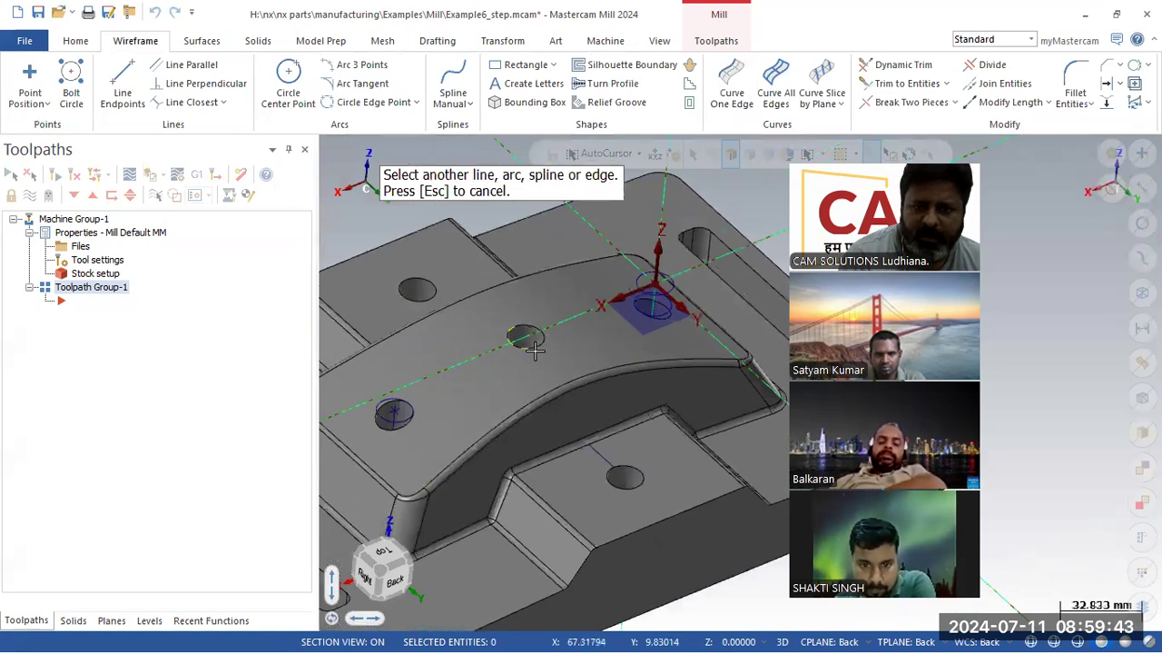
pyautogui.click(552, 402)
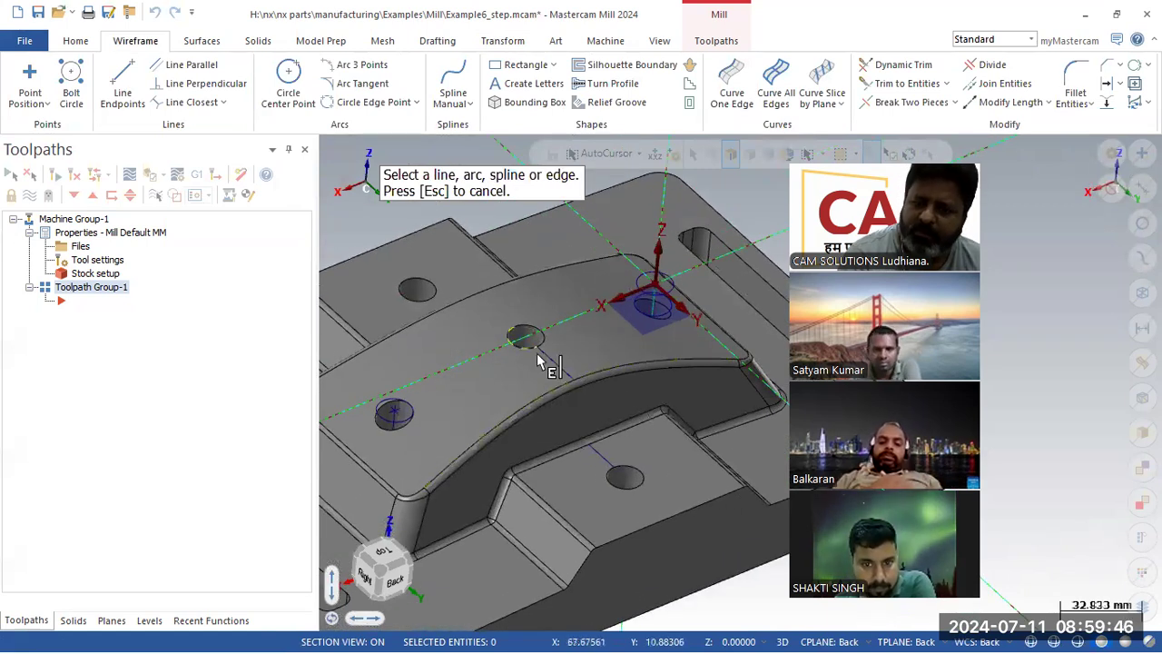
# Add a vertical dimension between the endpoints of the closest line at the arch's middle hole, with its text beside the line.
pyautogui.click(434, 43)
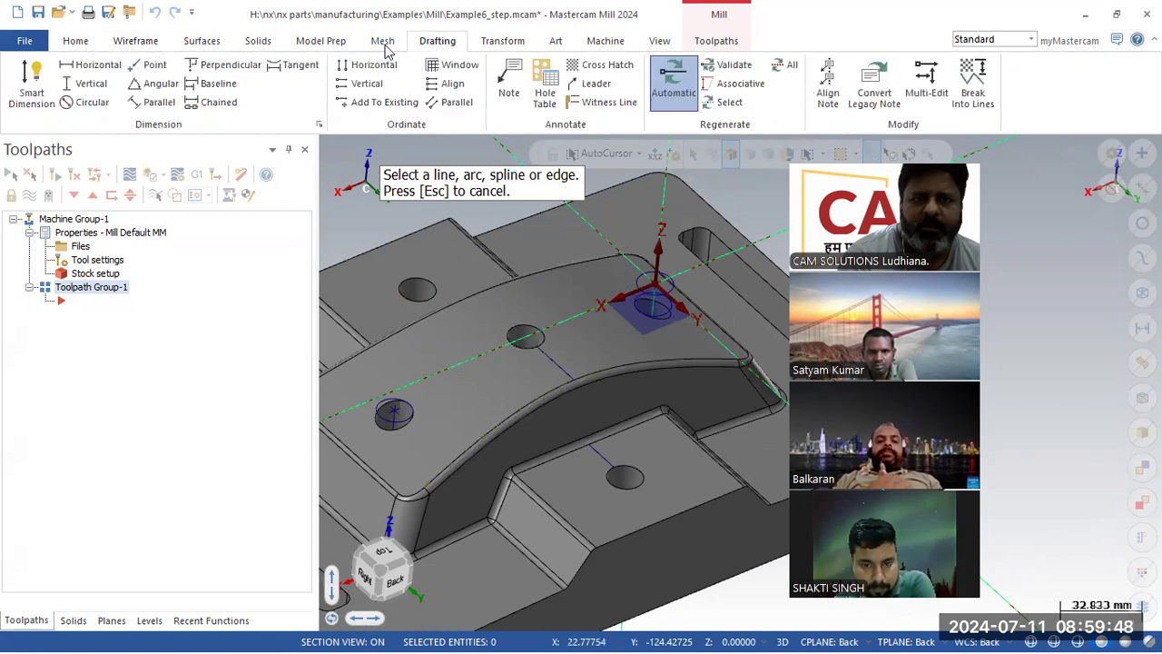
pyautogui.click(91, 82)
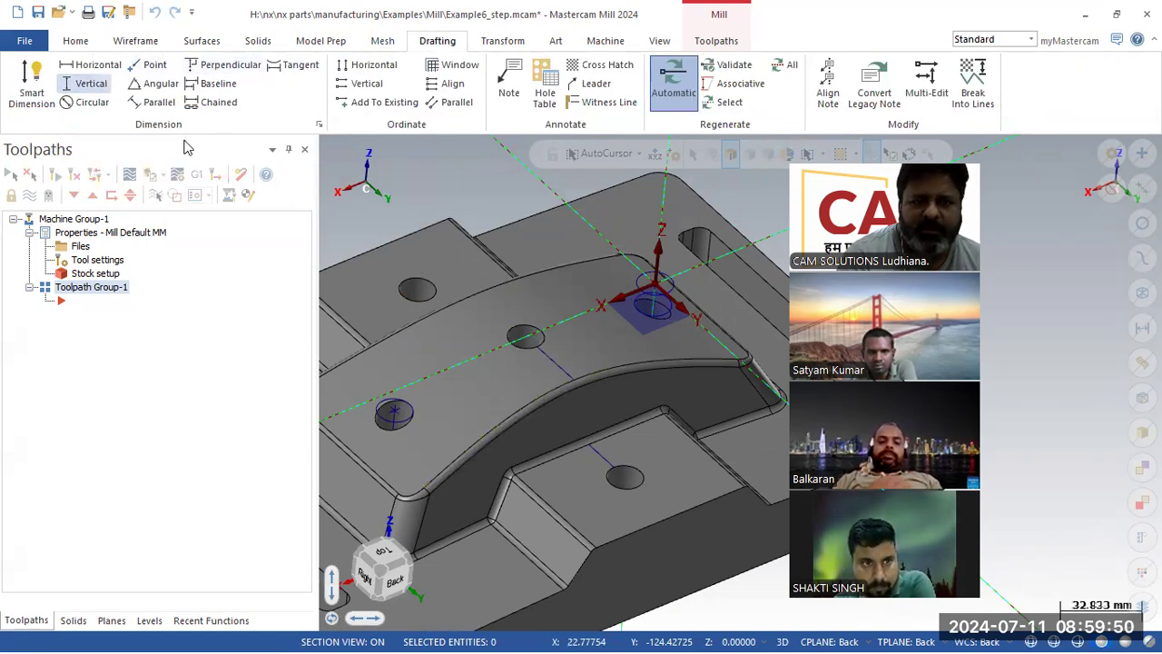
pyautogui.click(537, 349)
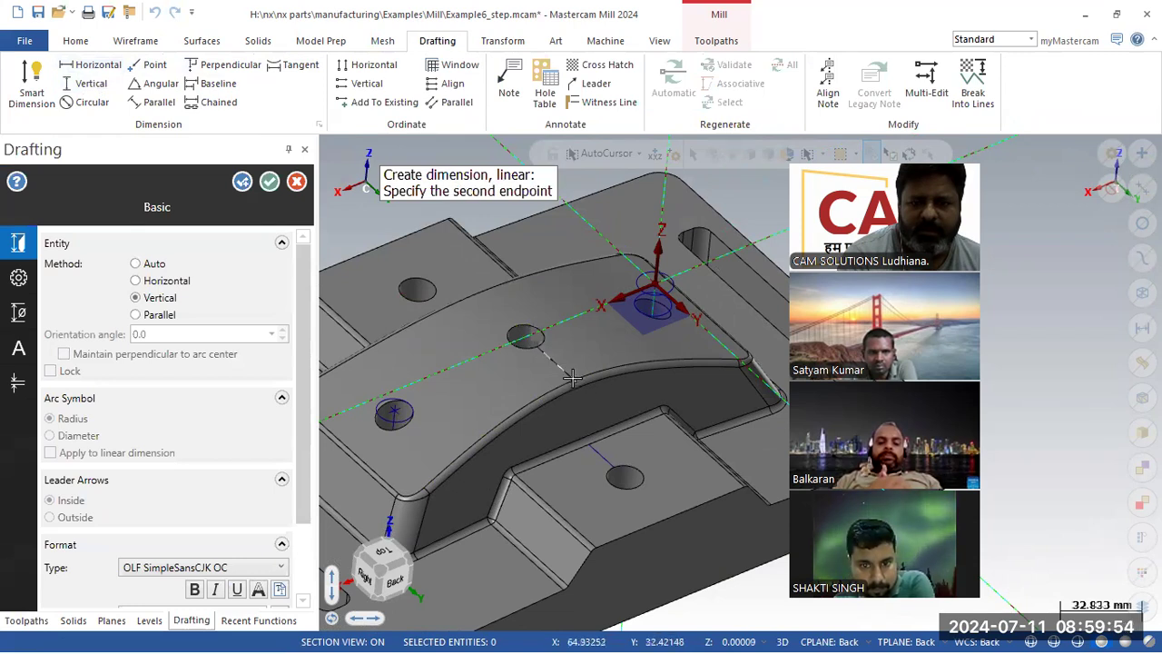
pyautogui.click(571, 378)
pyautogui.click(590, 351)
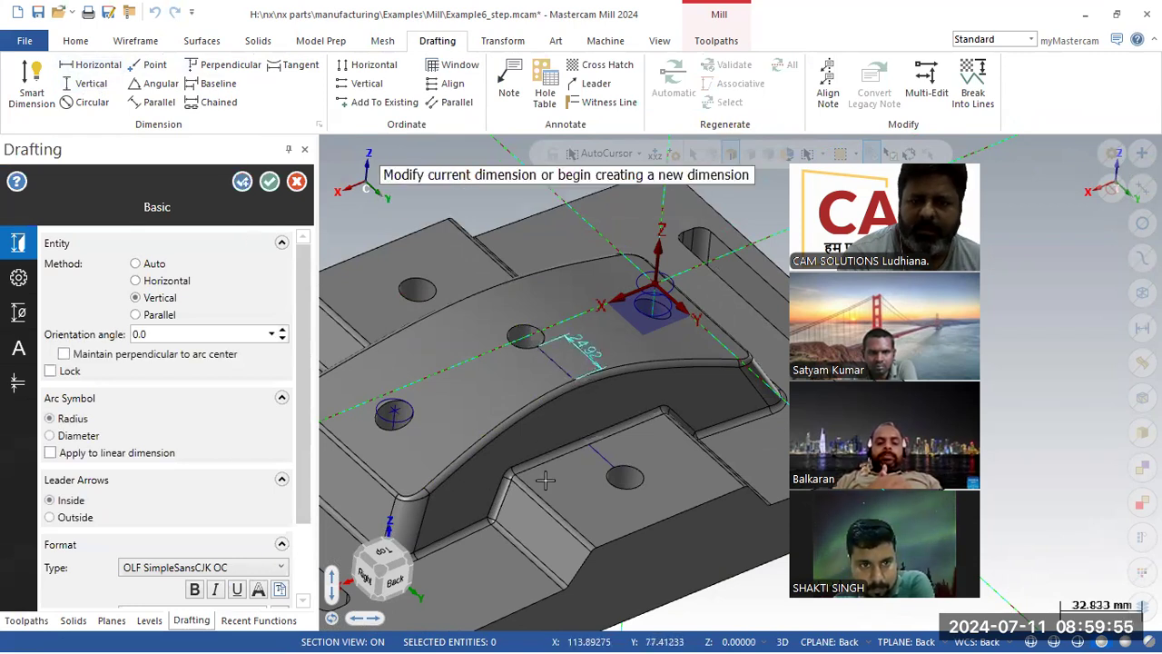
pyautogui.click(597, 459)
pyautogui.click(611, 466)
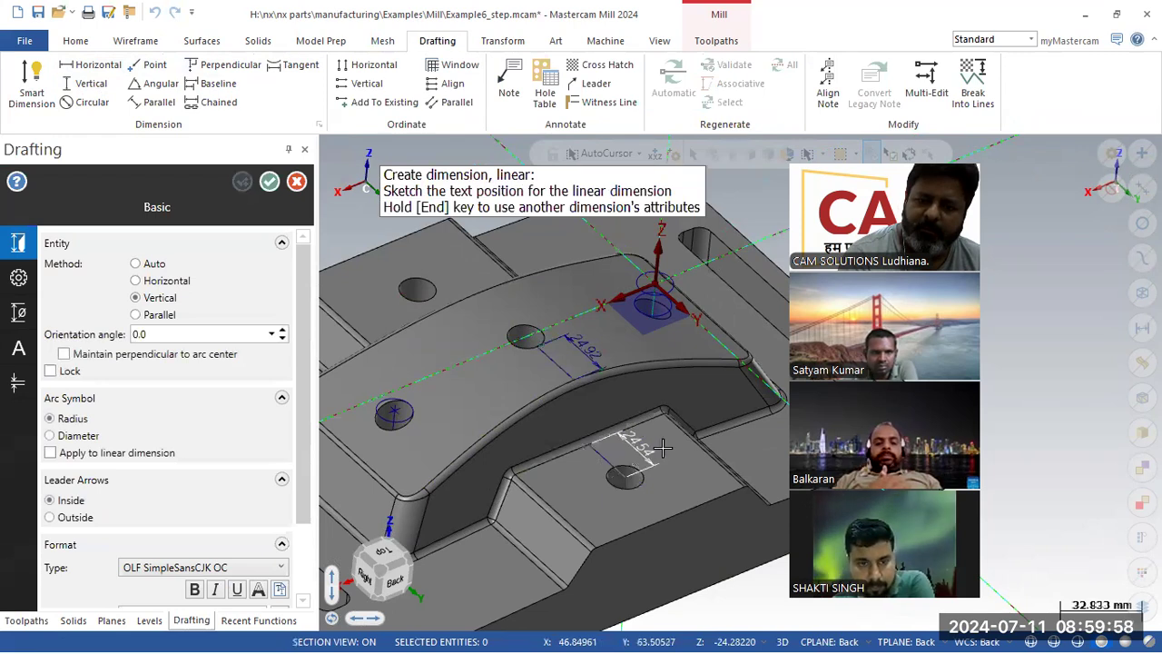
pyautogui.click(296, 185)
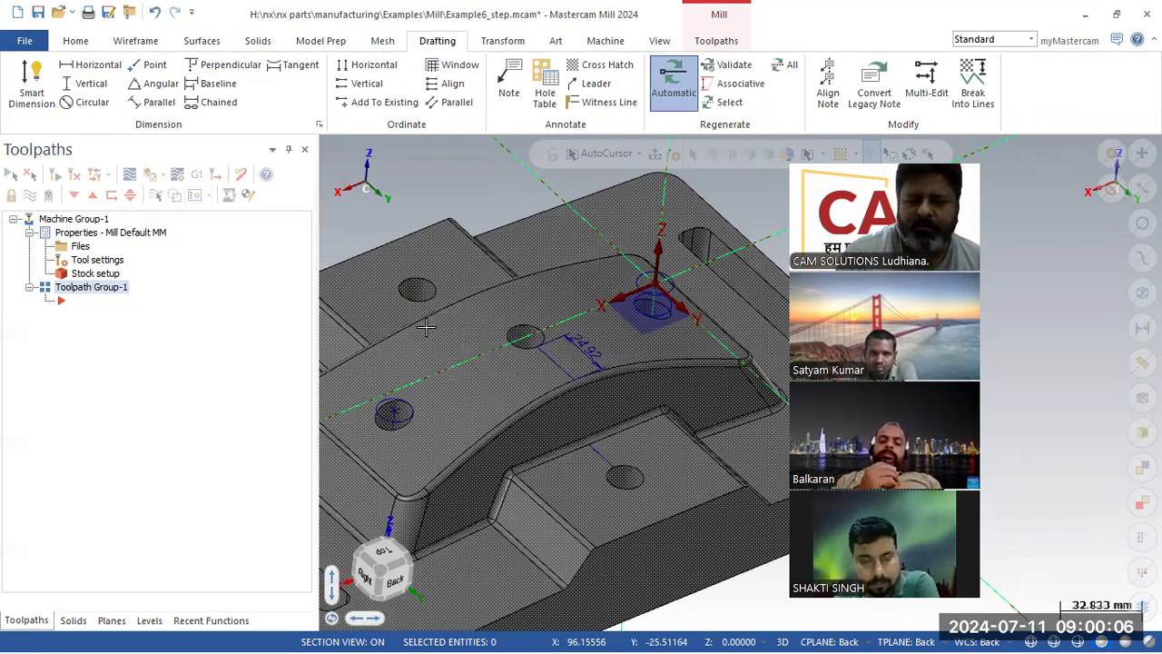
# Create a closest line between the upper and lower curved edges of the fillet at the arch block's near corner.
pyautogui.scroll(-5, 545, 366)
pyautogui.scroll(9, 419, 492)
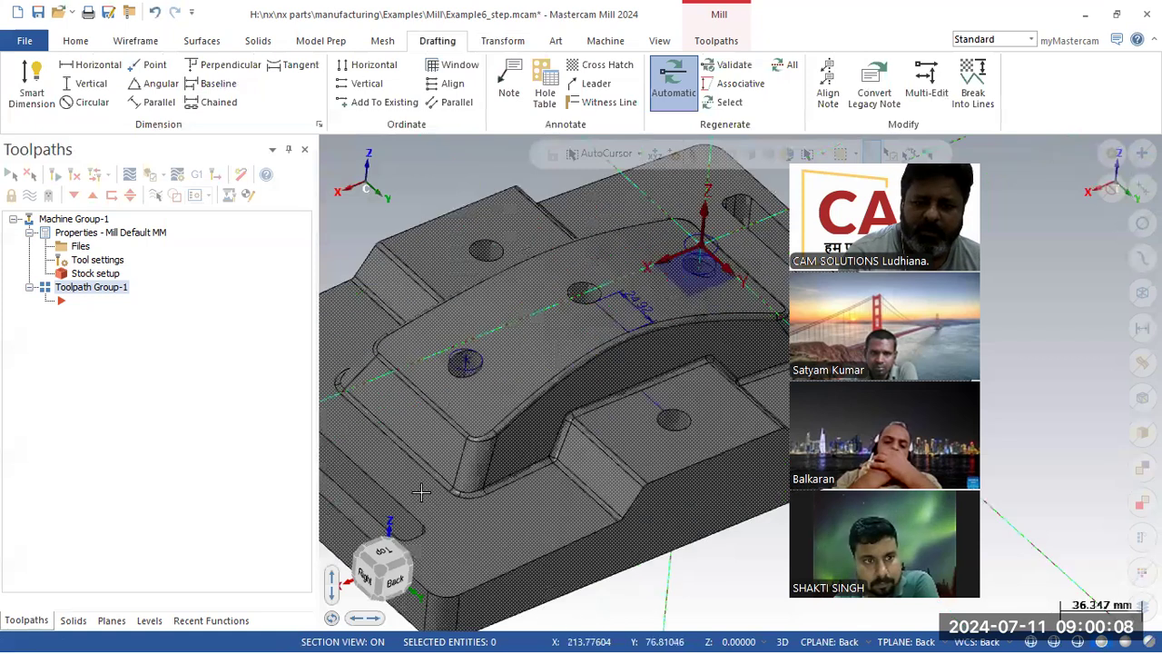
pyautogui.scroll(10, 507, 413)
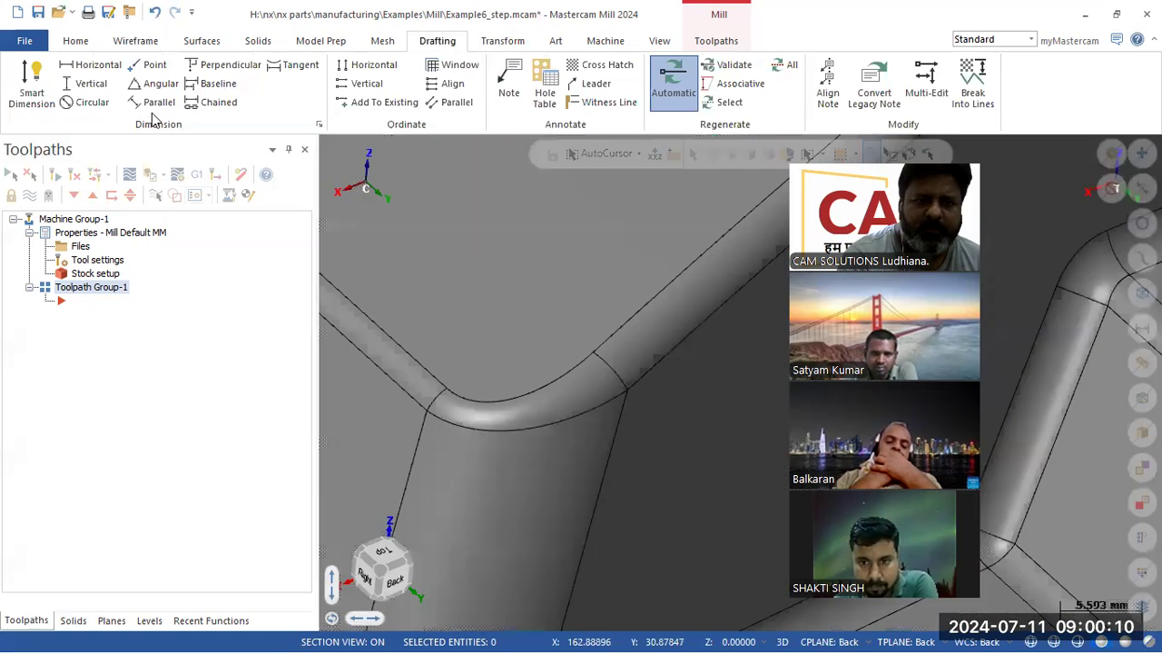
pyautogui.click(134, 41)
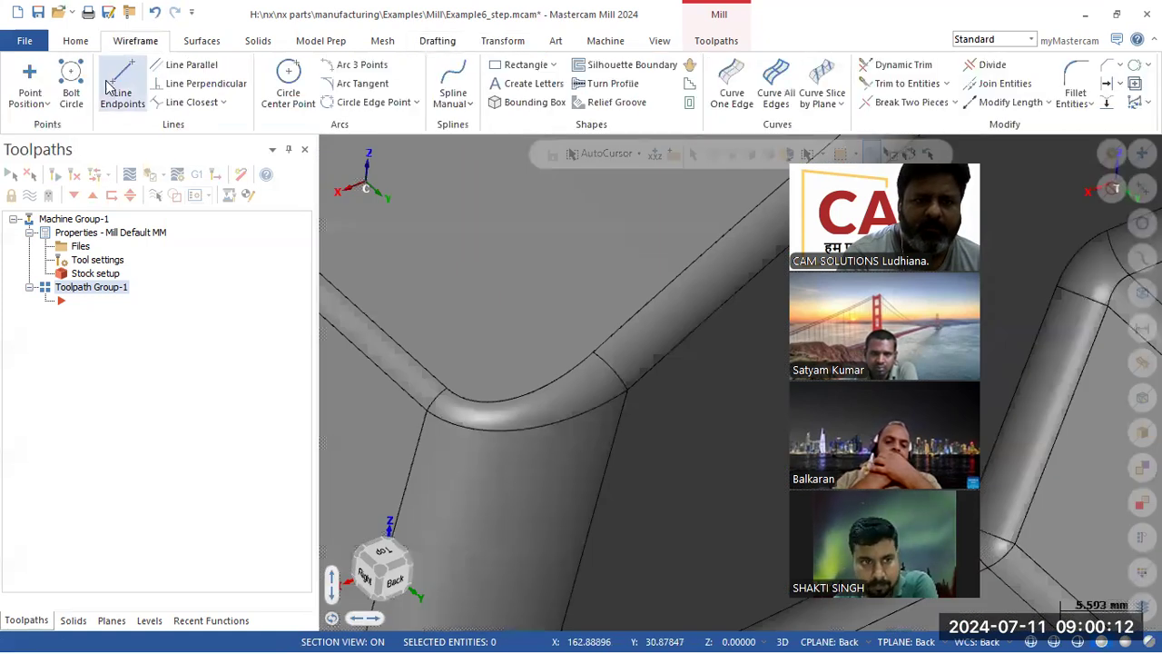
pyautogui.click(190, 102)
pyautogui.click(523, 396)
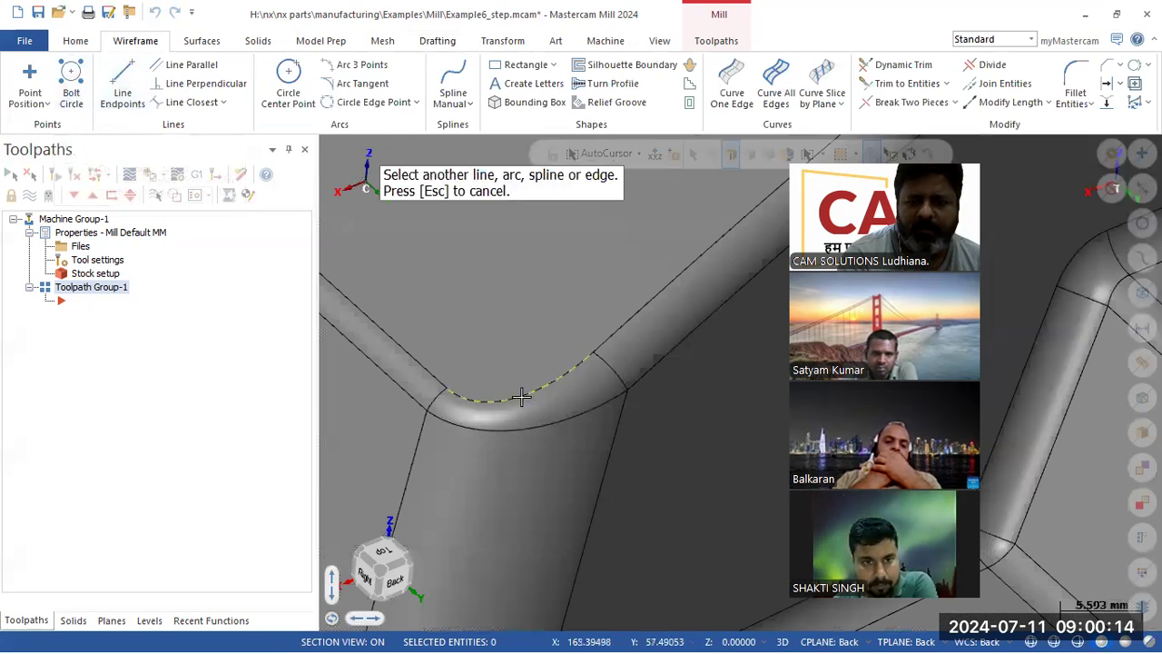
pyautogui.click(524, 427)
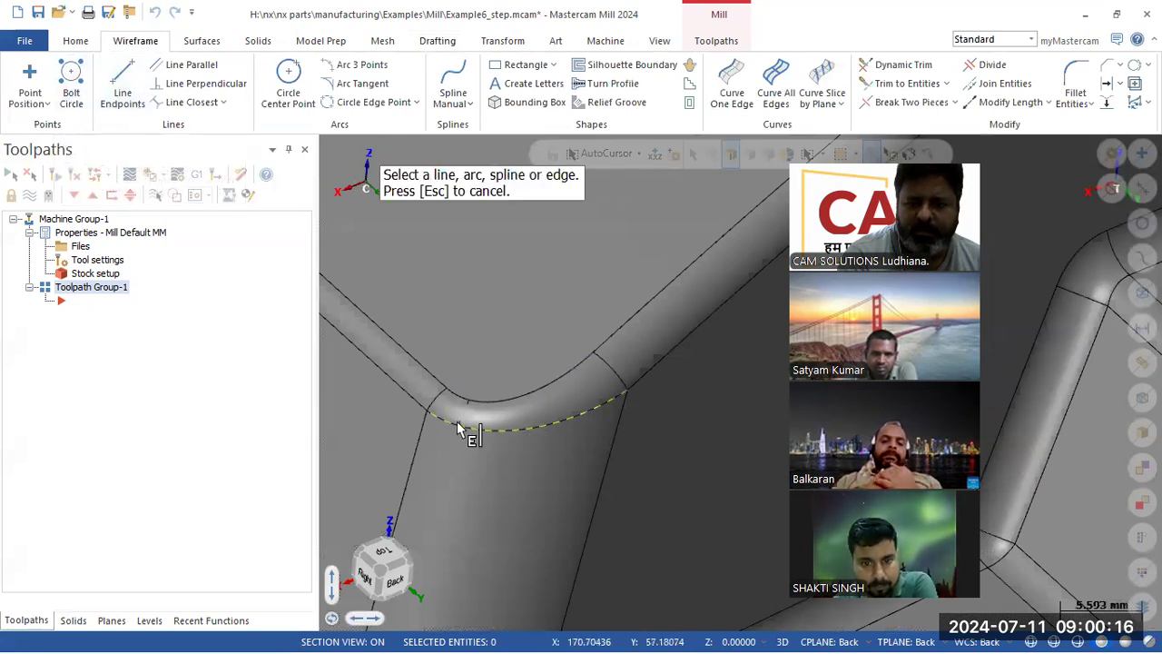
# Examine the short closest line across the corner fillet in wireframe display, and restore the shaded view of the whole part.
pyautogui.scroll(4, 394, 379)
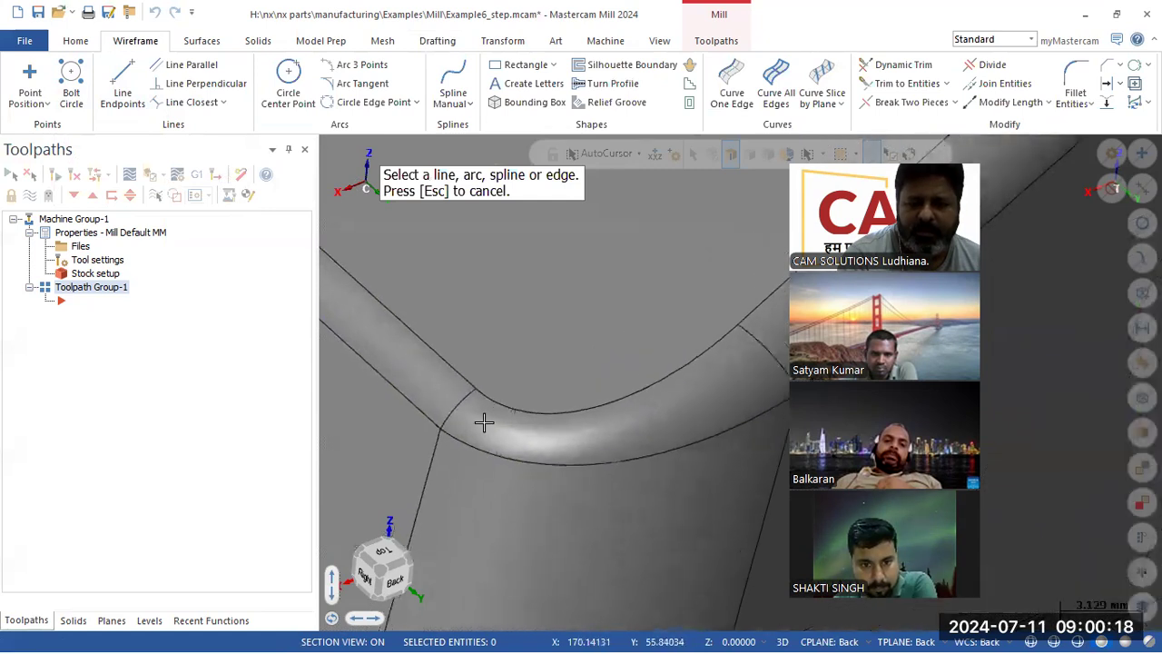
pyautogui.click(1031, 641)
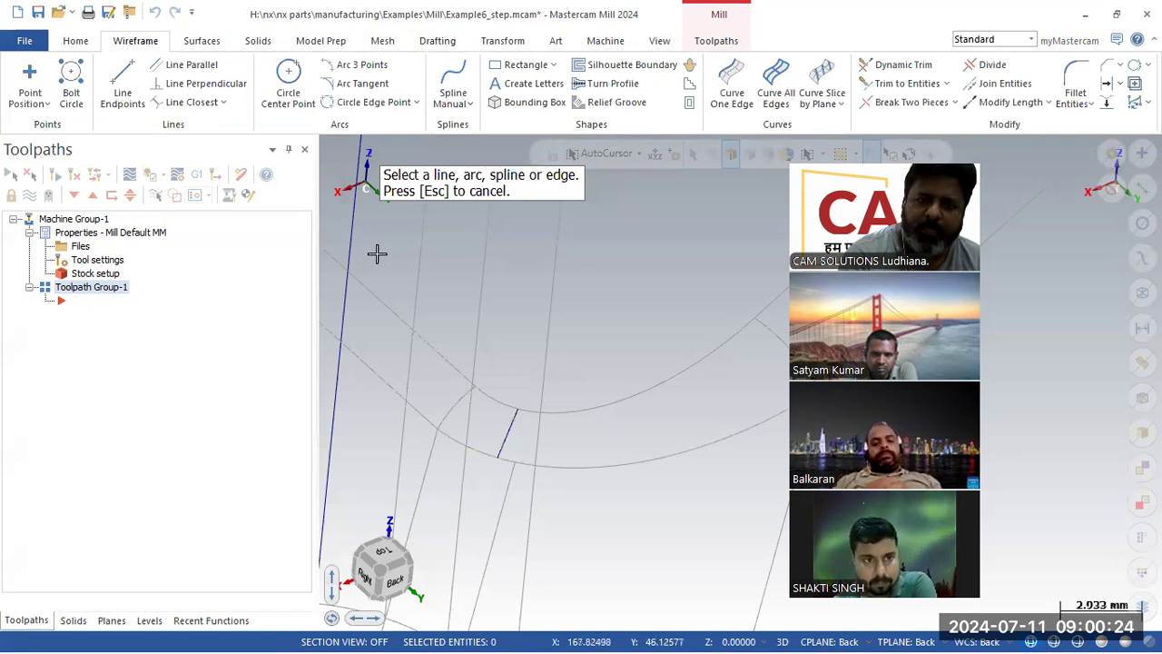
pyautogui.scroll(-4, 488, 419)
pyautogui.scroll(-8, 488, 418)
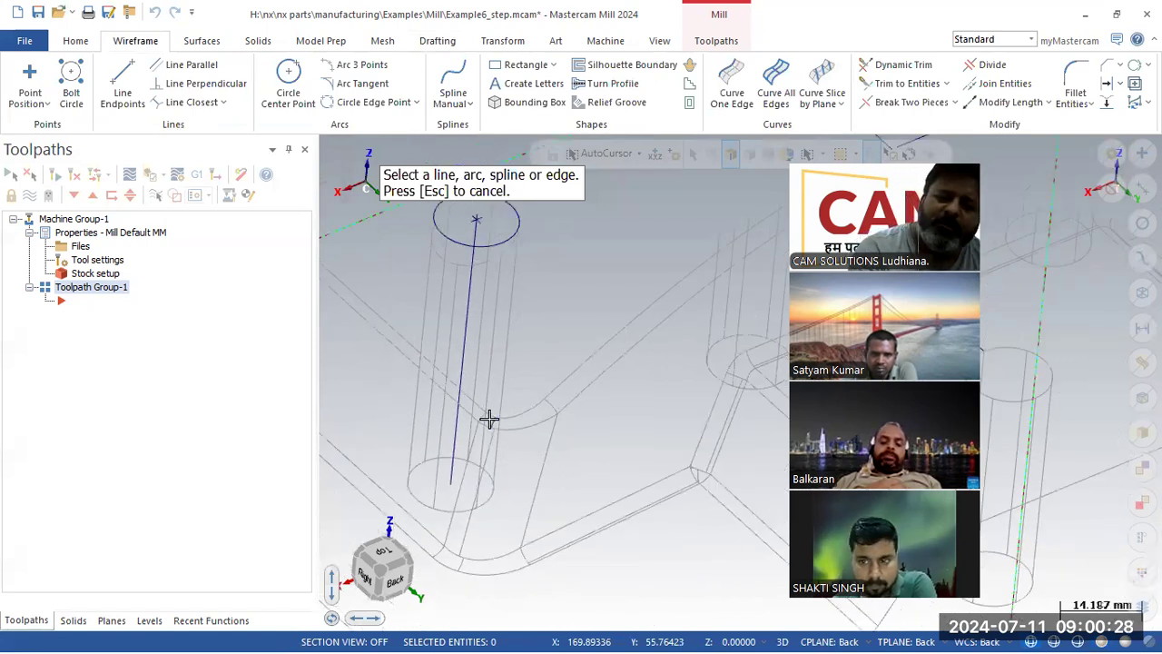
pyautogui.scroll(-3, 499, 427)
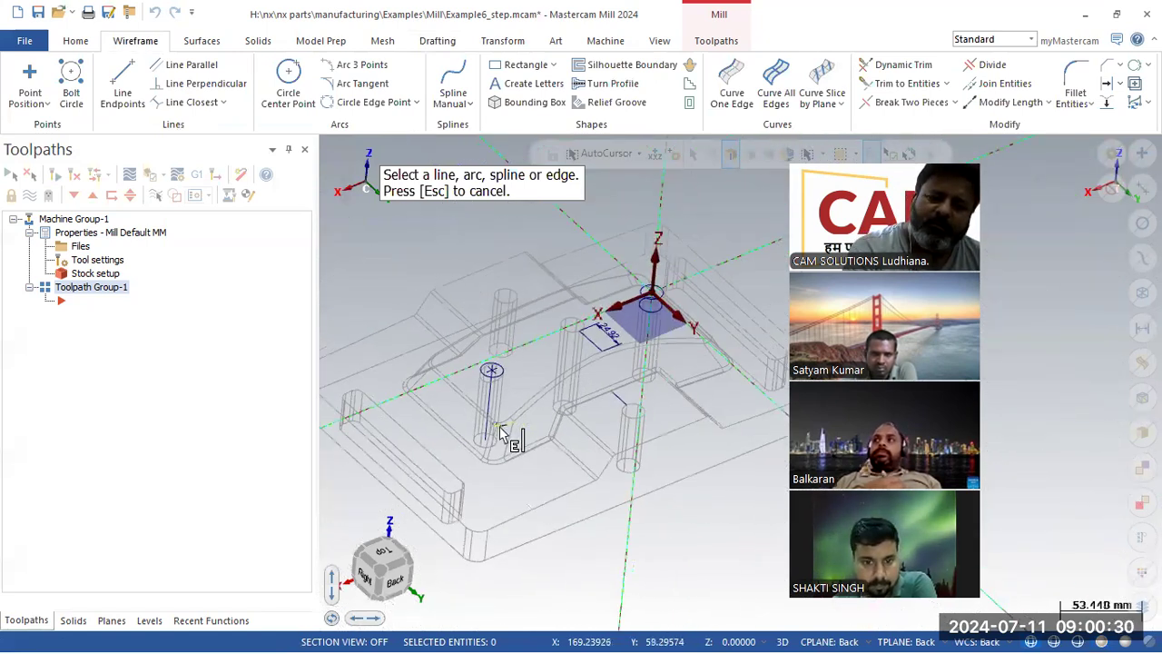
pyautogui.moveTo(488, 427); pyautogui.dragTo(539, 475, button='middle')
pyautogui.hotkey('alt', 's')
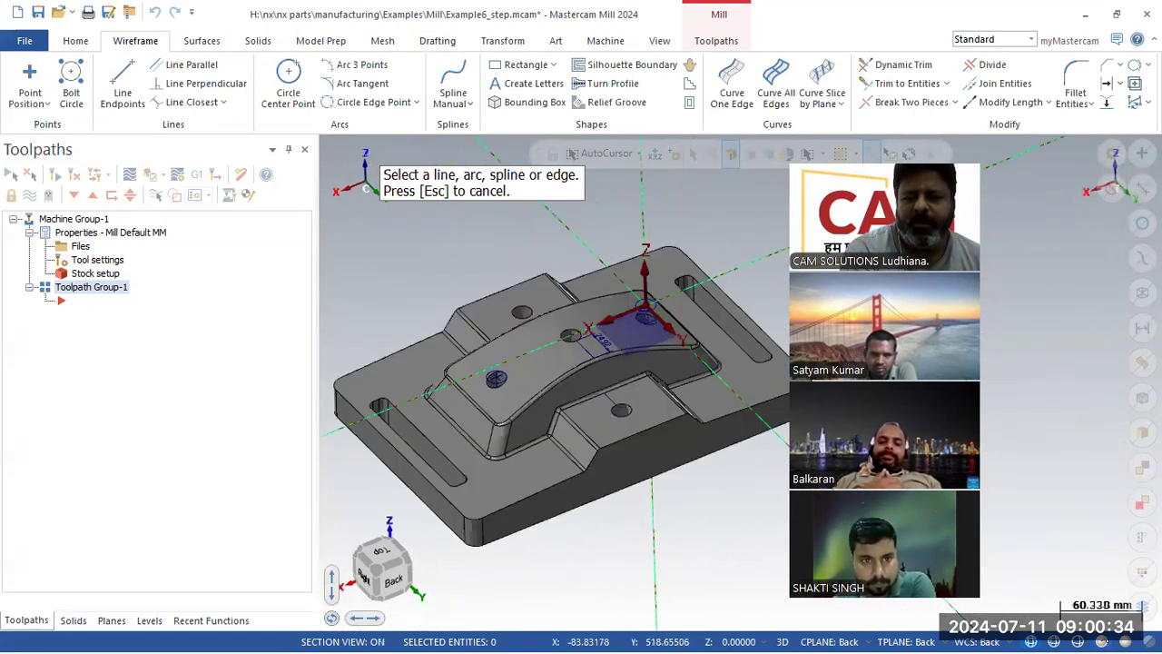